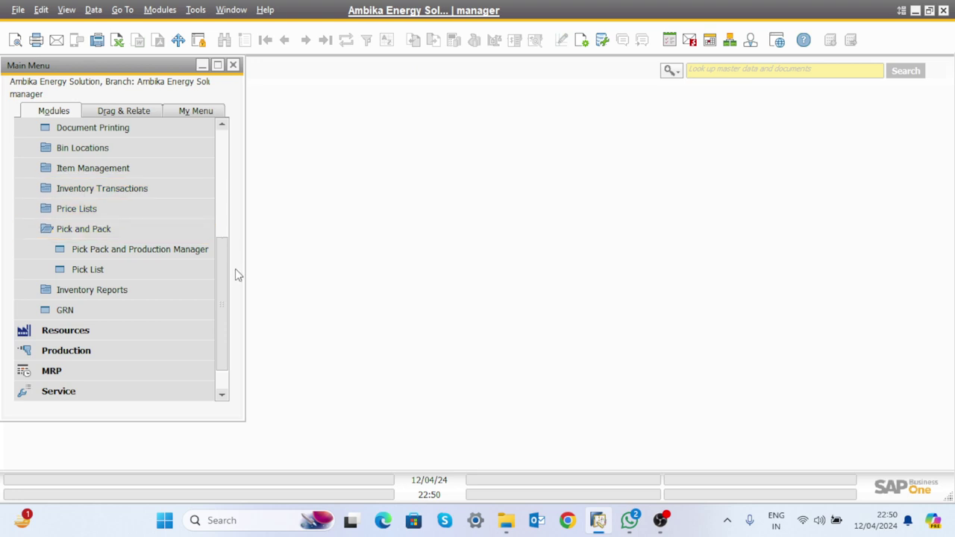
Open a new Inventory Transfer Request from the Inventory Transactions and maximize its form.
{"action": "left_click_drag", "start_coordinate": [226, 268], "coordinate": [230, 231]}
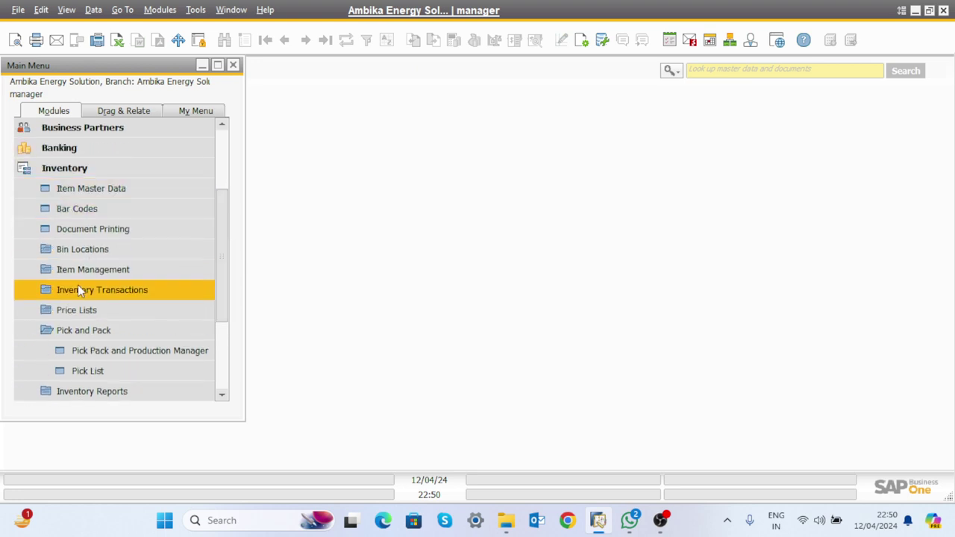
{"action": "left_click", "coordinate": [46, 331]}
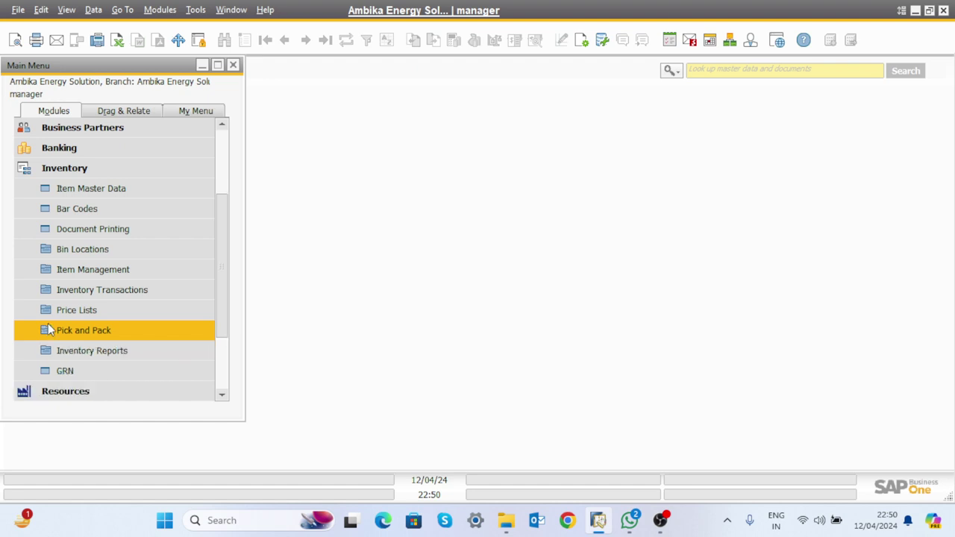
{"action": "left_click", "coordinate": [110, 284]}
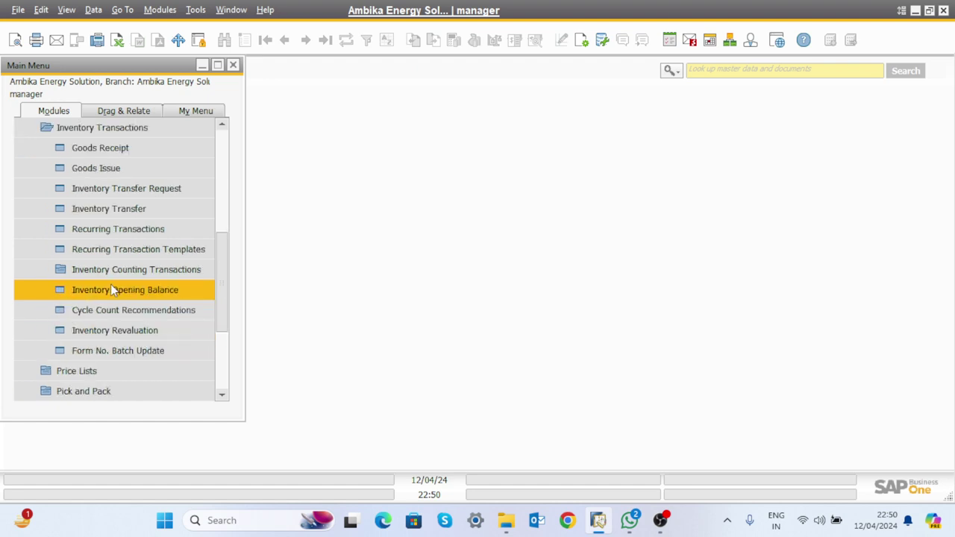
{"action": "left_click", "coordinate": [144, 189]}
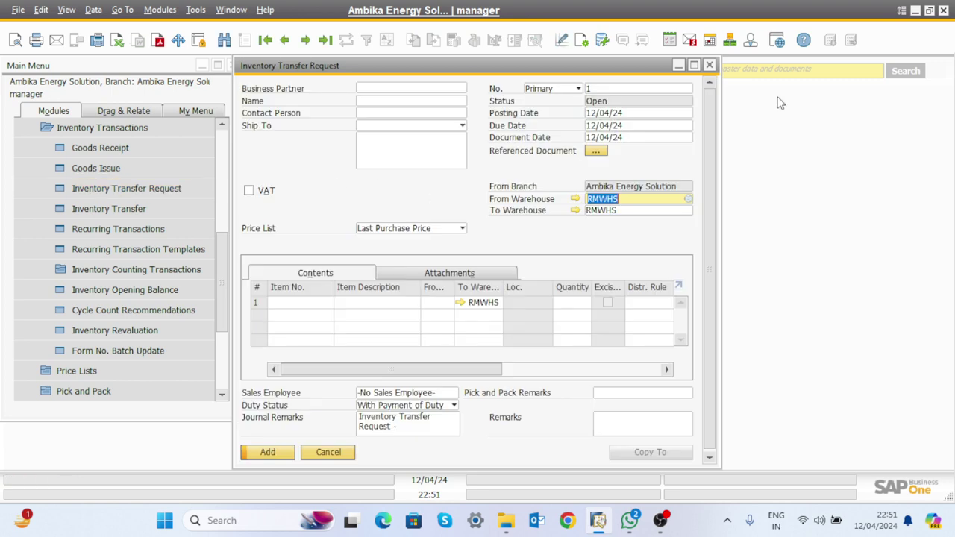
{"action": "left_click", "coordinate": [694, 65]}
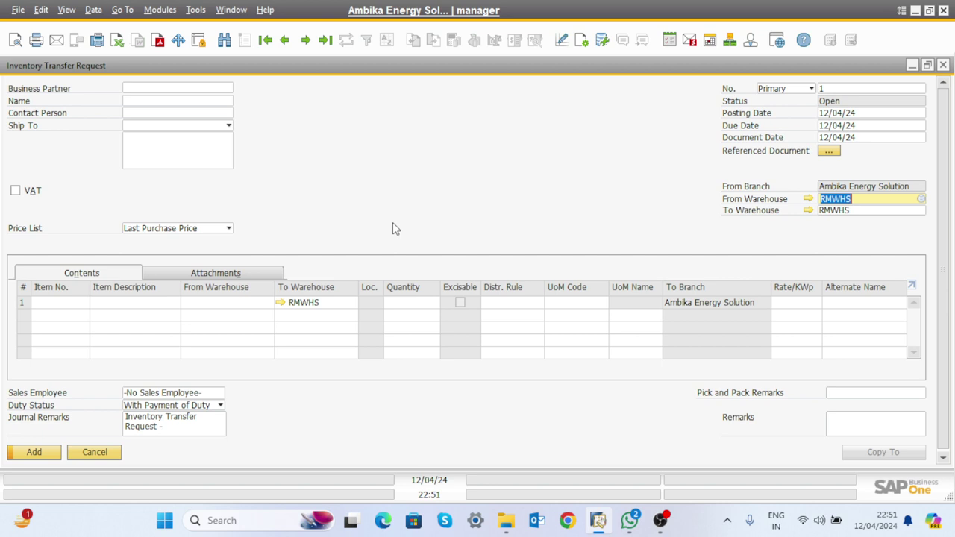
Add items 29320852/R and 29320855 to the transfer request's contents.
{"action": "left_click", "coordinate": [78, 304]}
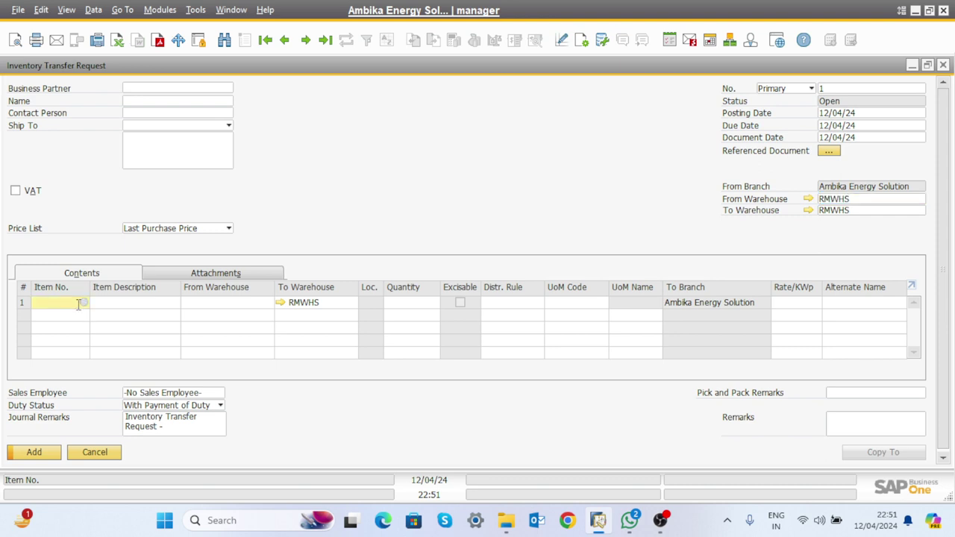
{"action": "key", "text": "Tab"}
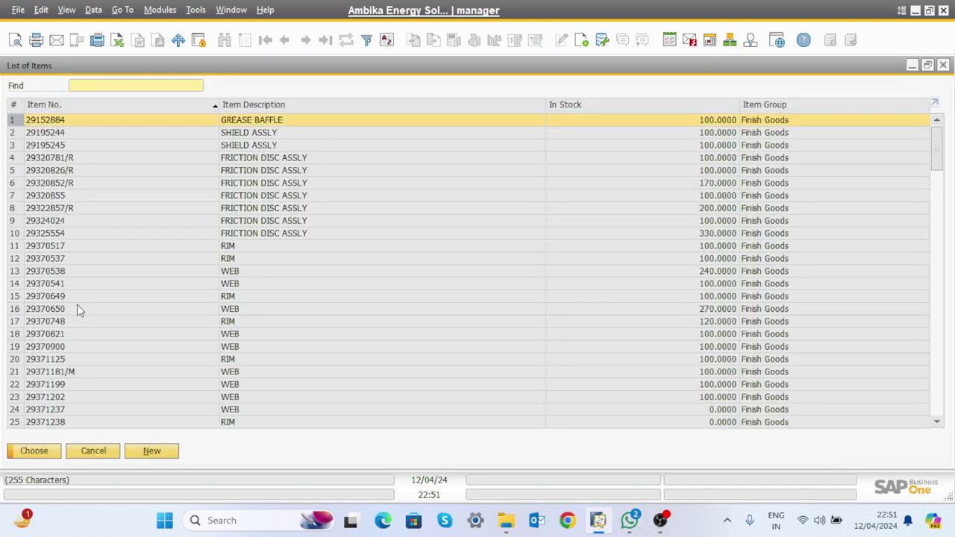
{"action": "left_click", "coordinate": [14, 183]}
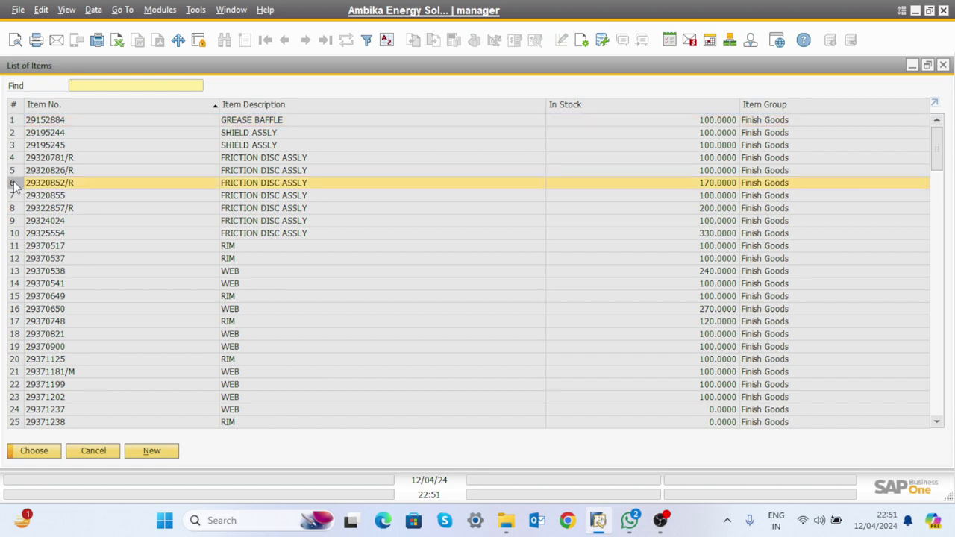
{"action": "left_click", "coordinate": [13, 197], "text": "ctrl"}
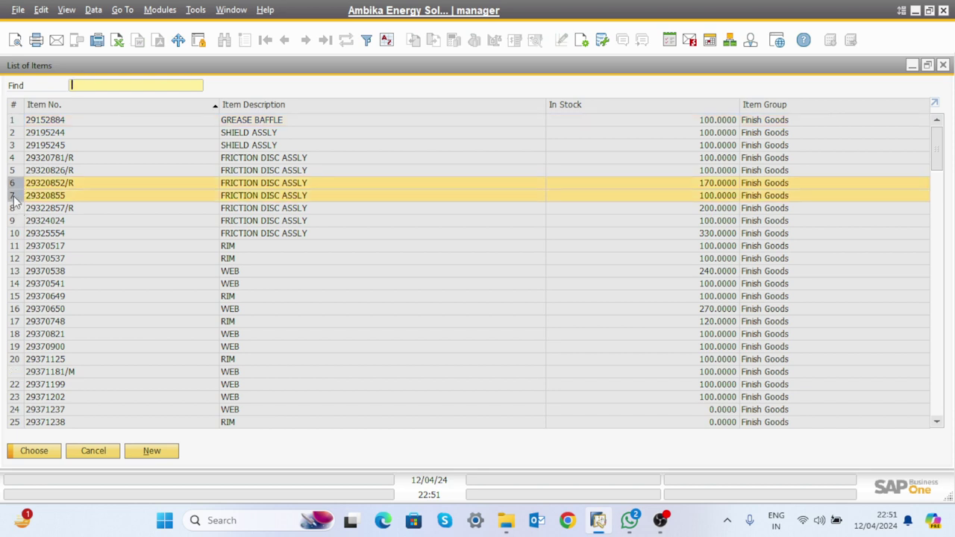
{"action": "left_click", "coordinate": [39, 456]}
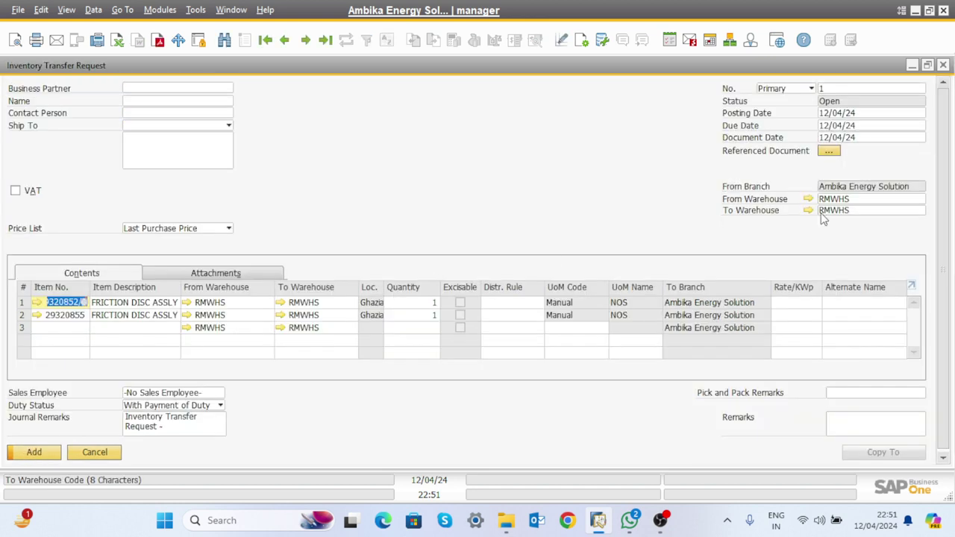
Set the request's From Warehouse to FGWHS and apply it to the existing item lines.
{"action": "double_click", "coordinate": [867, 199]}
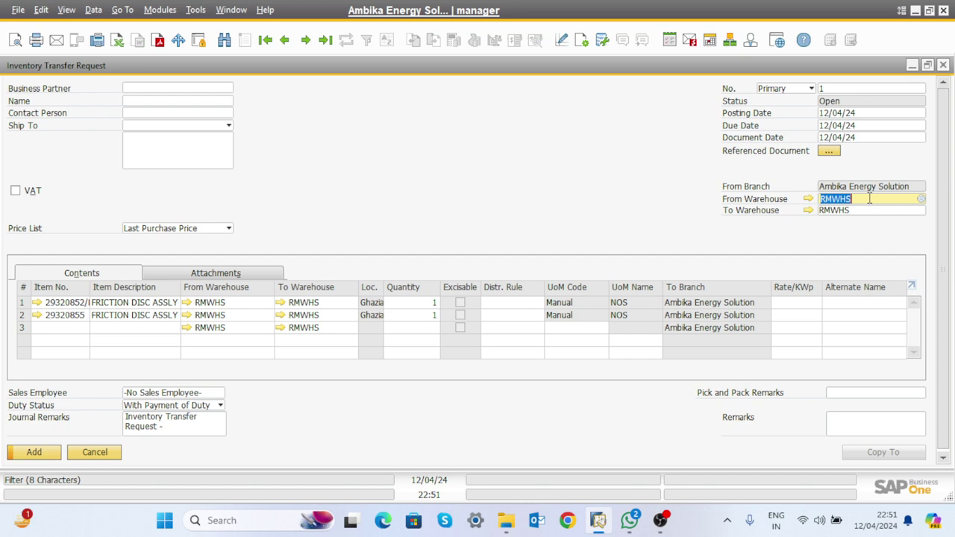
{"action": "left_click", "coordinate": [921, 199]}
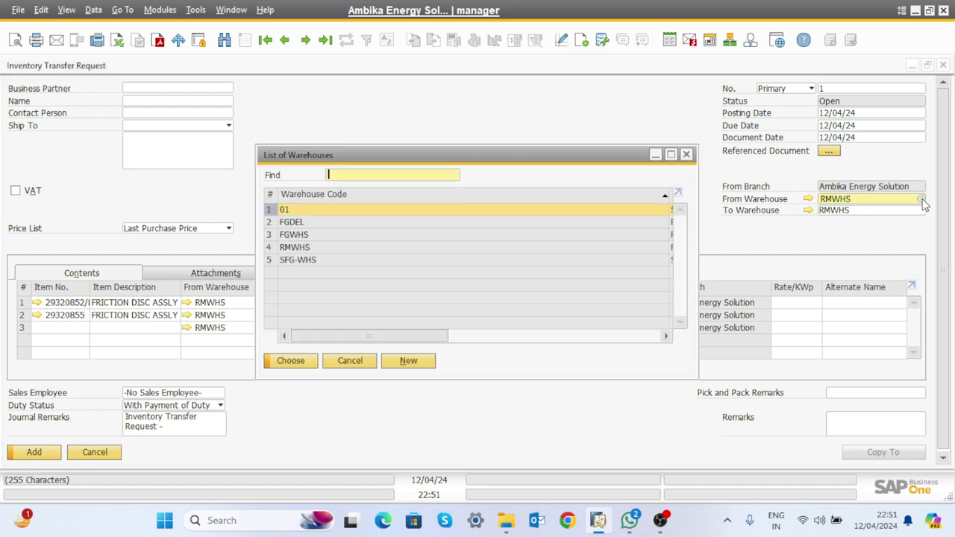
{"action": "left_click", "coordinate": [274, 234]}
{"action": "left_click", "coordinate": [305, 361]}
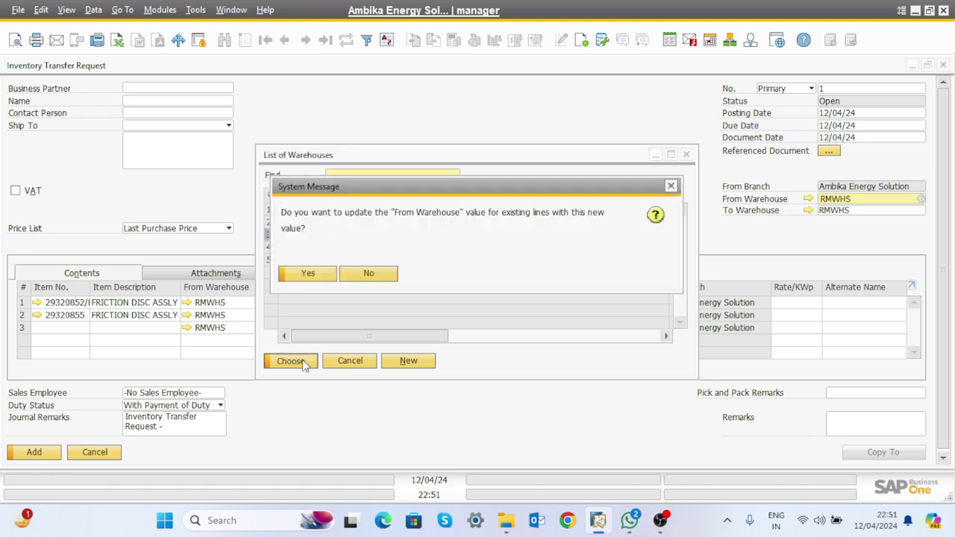
{"action": "left_click", "coordinate": [316, 274]}
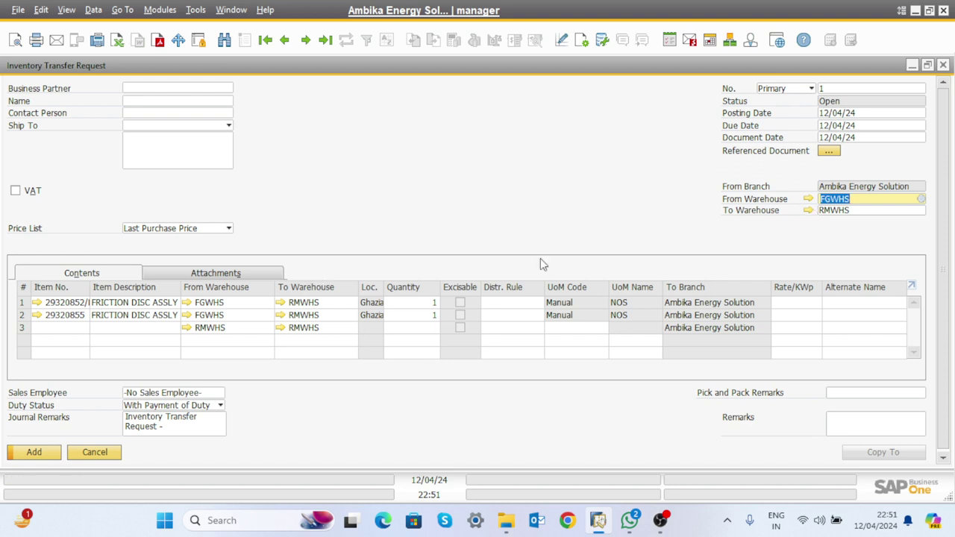
Set the quantity to 2 on both friction disc item lines.
{"action": "left_click", "coordinate": [414, 302]}
{"action": "type", "text": "2"}
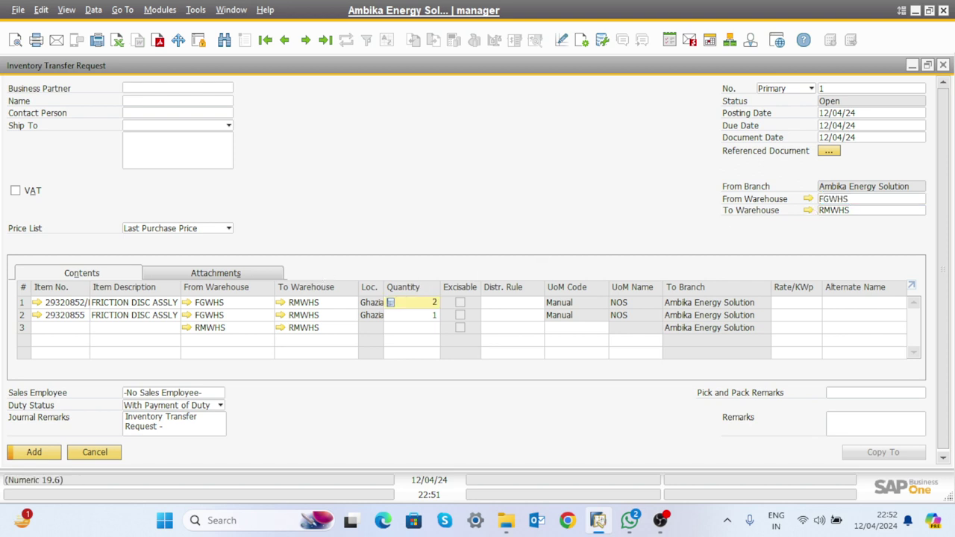
{"action": "left_click", "coordinate": [422, 316]}
{"action": "type", "text": "2"}
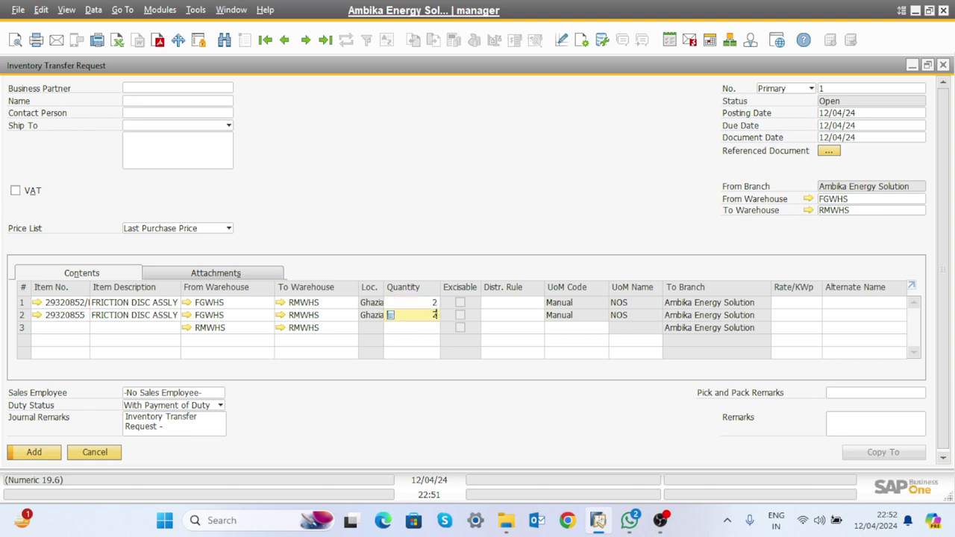
Check the in-stock quantity per warehouse in the item master data of 29320852/R, and return to the request.
{"action": "left_click", "coordinate": [36, 303]}
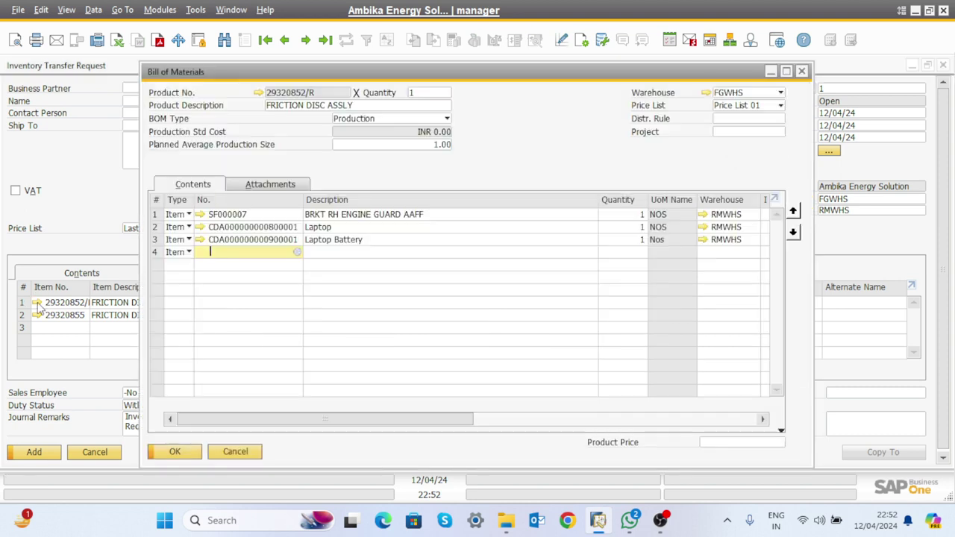
{"action": "left_click", "coordinate": [258, 92]}
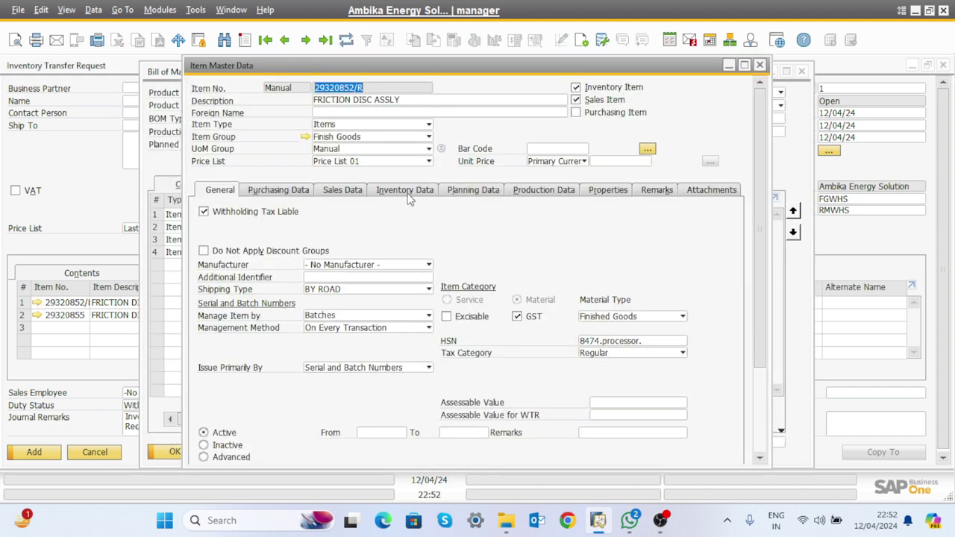
{"action": "left_click", "coordinate": [406, 193]}
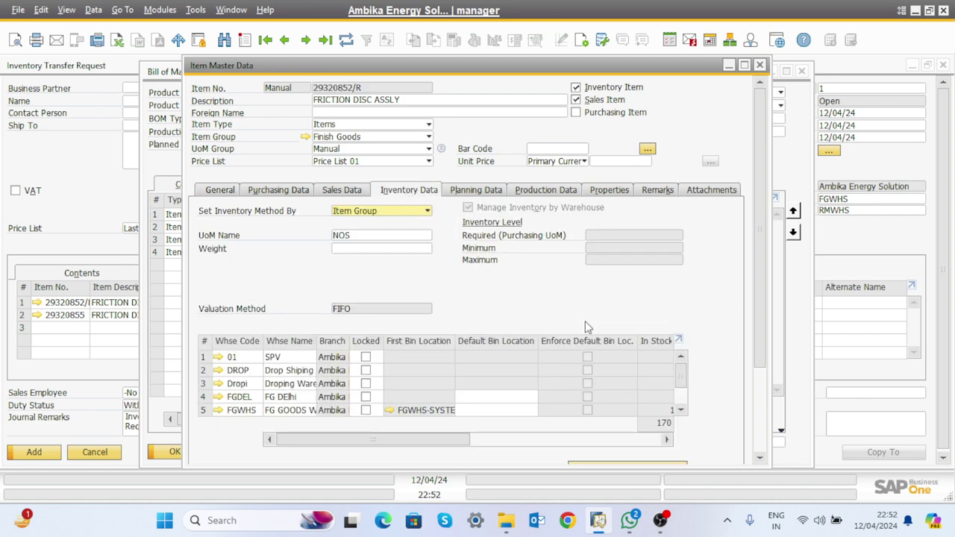
{"action": "scroll", "coordinate": [680, 369], "scroll_direction": "down", "scroll_amount": 2}
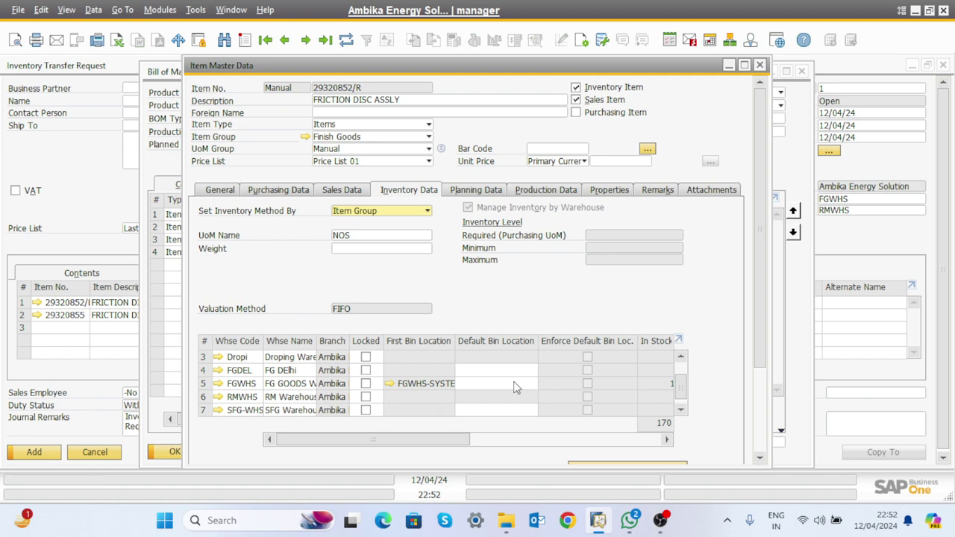
{"action": "left_click_drag", "start_coordinate": [451, 440], "coordinate": [489, 462]}
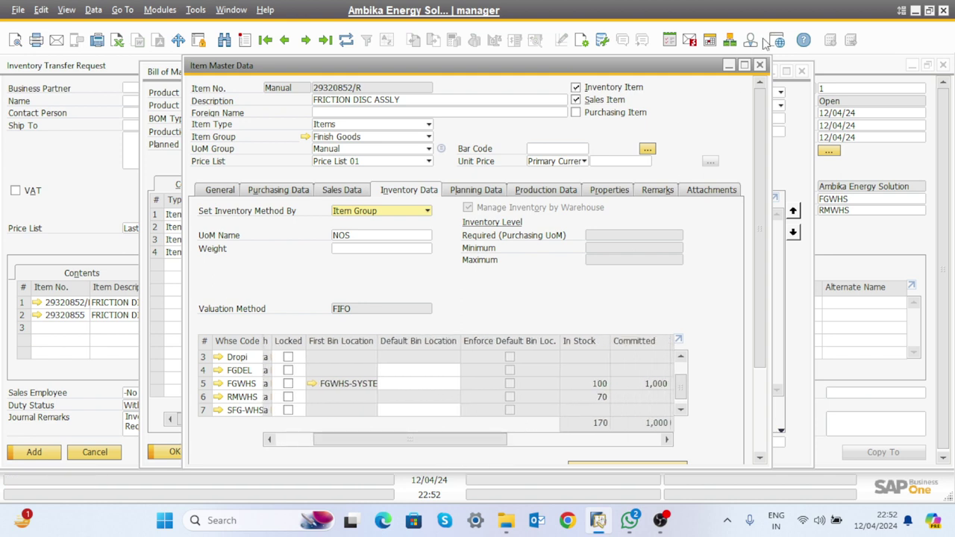
{"action": "left_click", "coordinate": [759, 65]}
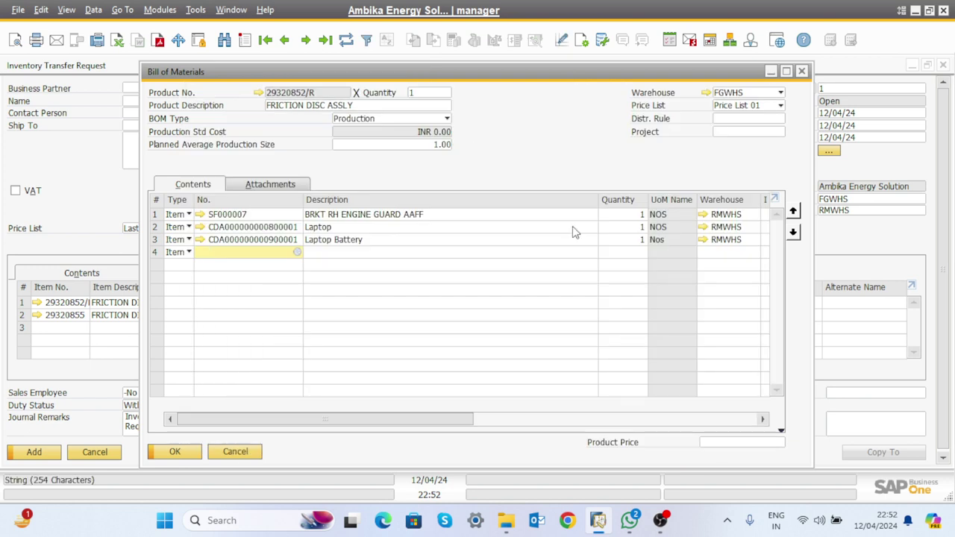
{"action": "left_click", "coordinate": [802, 71]}
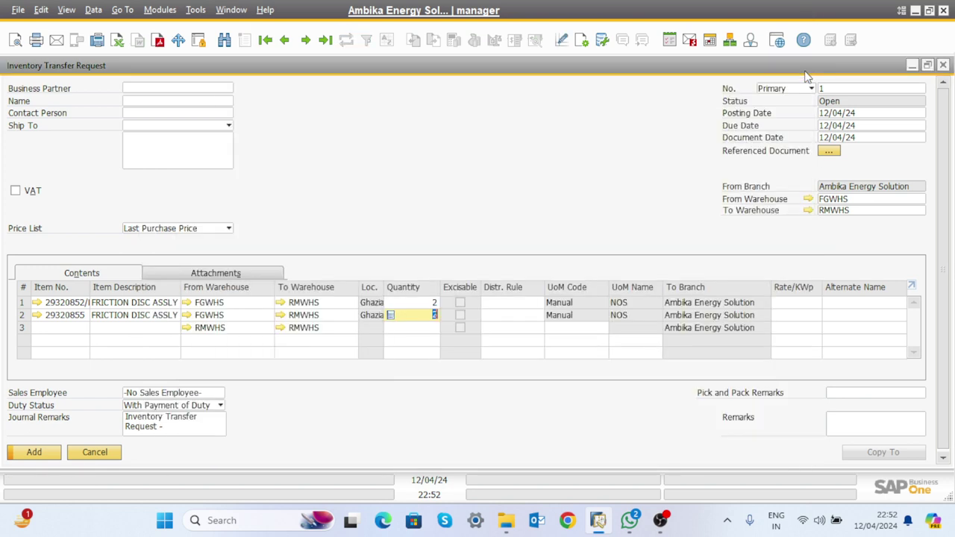
Add the completed inventory transfer request and close its form.
{"action": "left_click", "coordinate": [35, 453]}
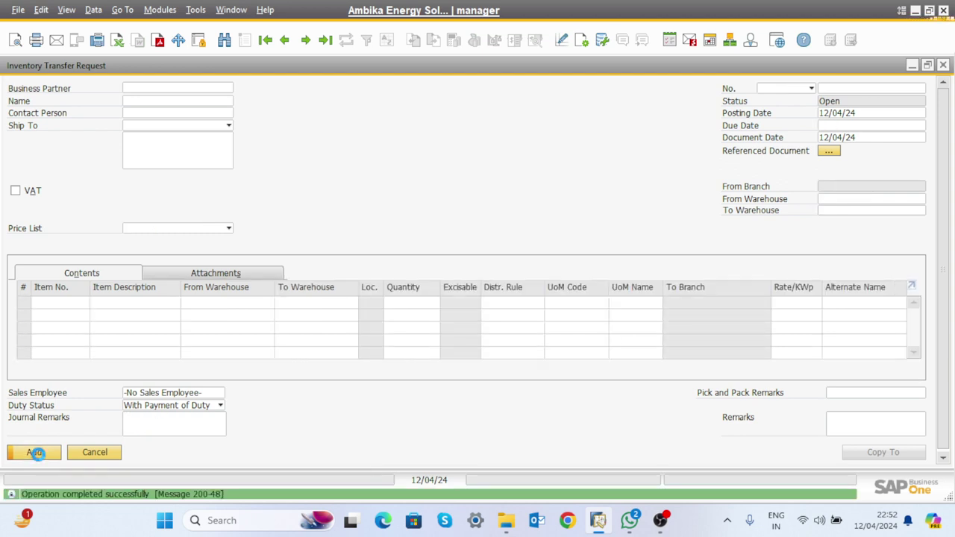
{"action": "left_click", "coordinate": [943, 66]}
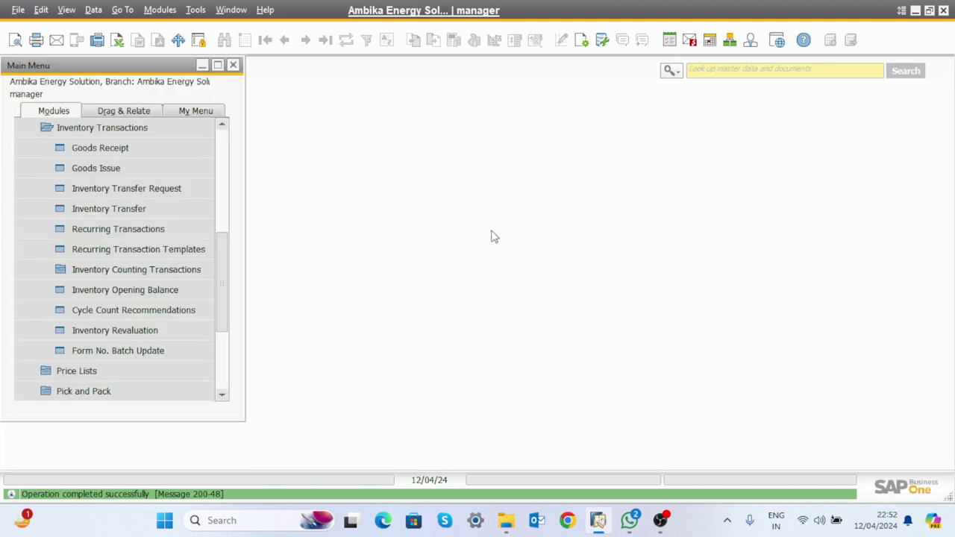
Open a new Inventory Transfer and try to copy an existing inventory transfer request into it.
{"action": "left_click", "coordinate": [131, 212]}
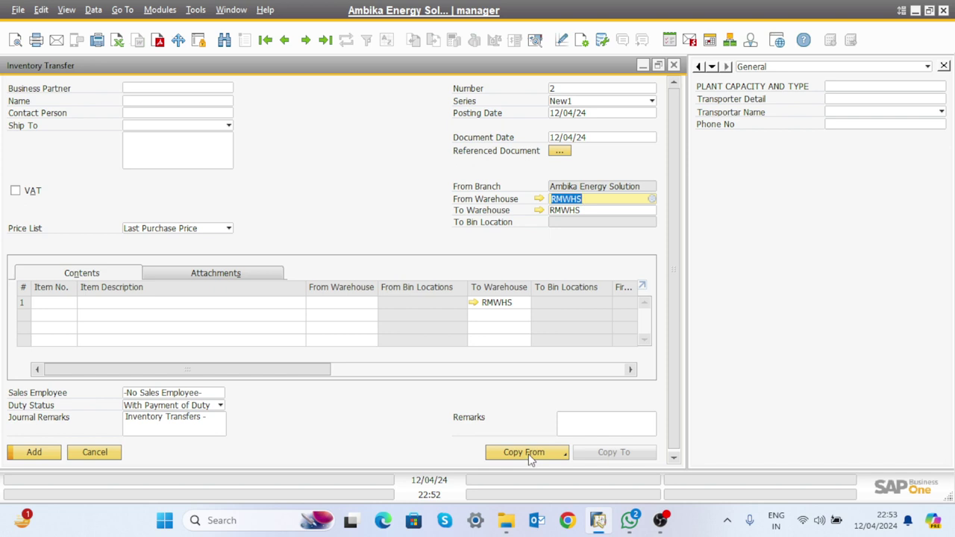
{"action": "left_click", "coordinate": [528, 453]}
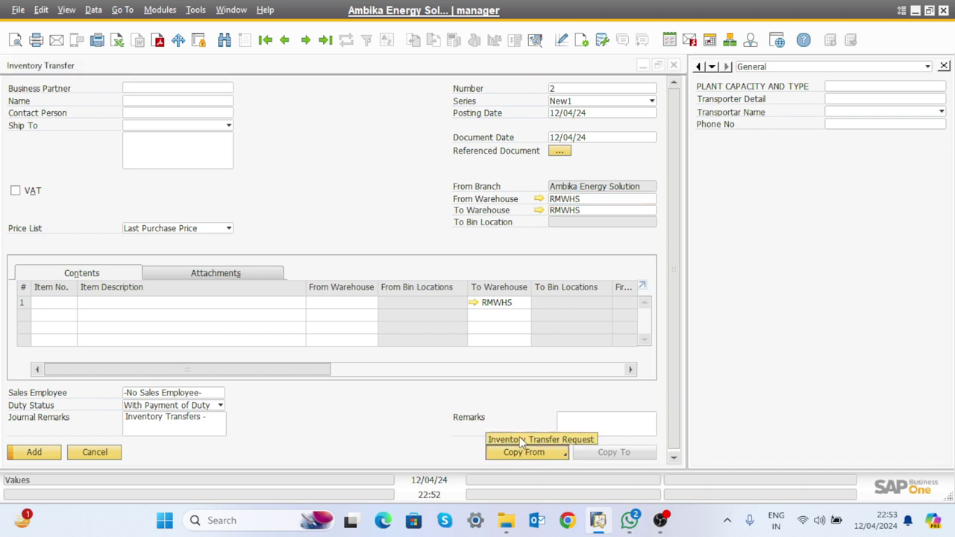
{"action": "left_click", "coordinate": [520, 440]}
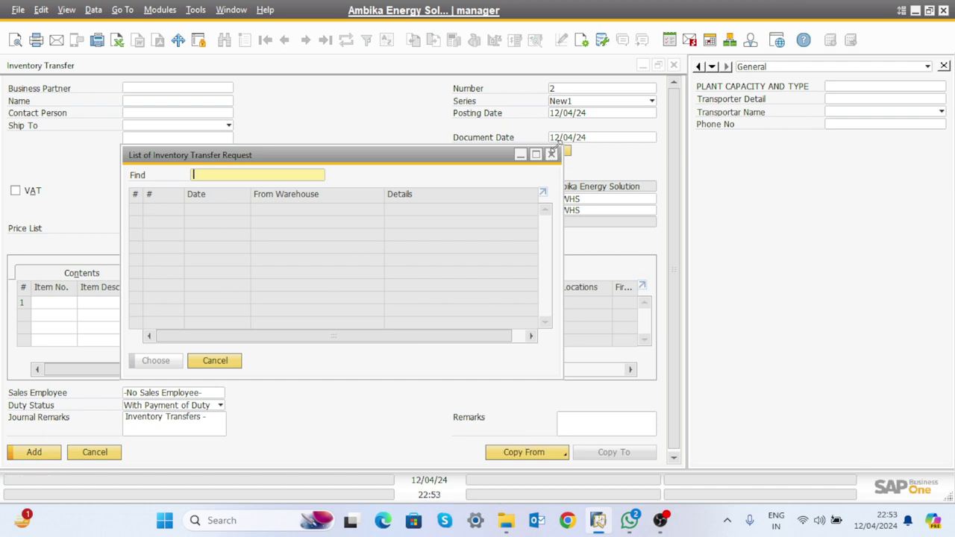
{"action": "left_click", "coordinate": [552, 156]}
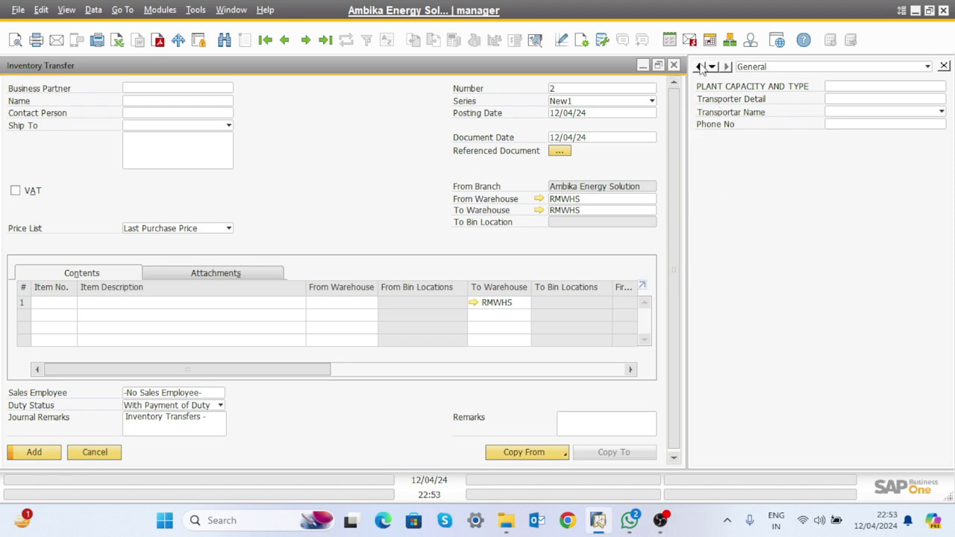
Minimize the inventory transfer and display the last saved inventory transfer request.
{"action": "left_click", "coordinate": [642, 65]}
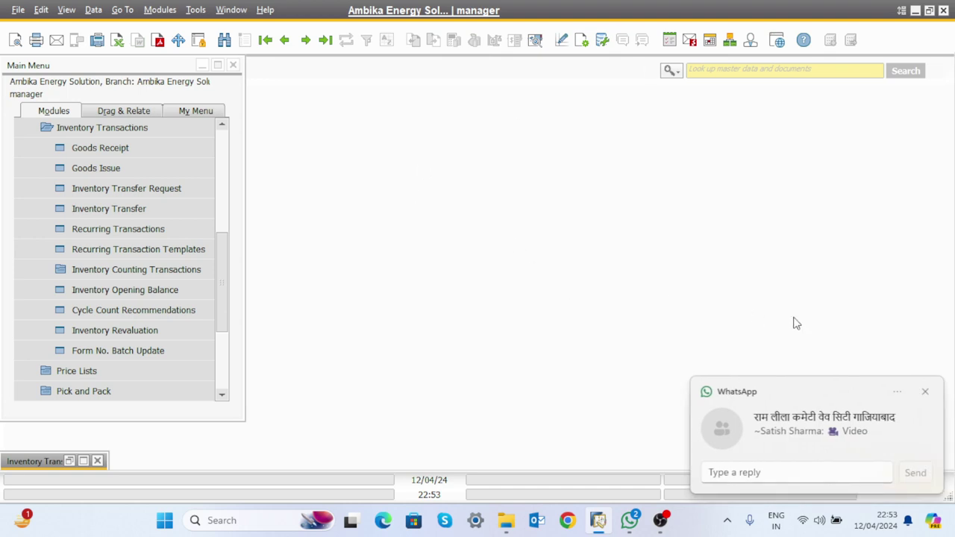
{"action": "left_click", "coordinate": [146, 212]}
{"action": "left_click", "coordinate": [147, 190]}
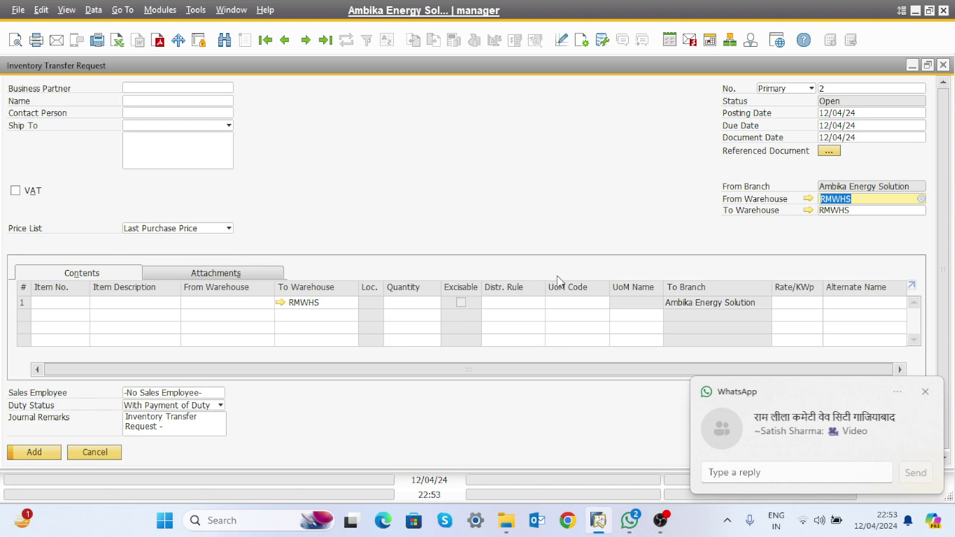
{"action": "left_click", "coordinate": [326, 41]}
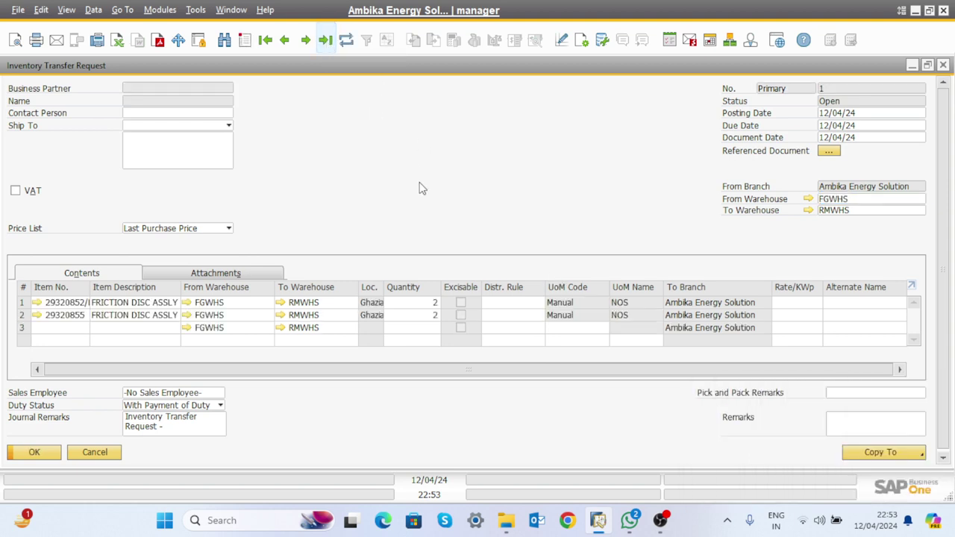
Copy the saved request to an inventory transfer and close the transfer without adding it.
{"action": "left_click", "coordinate": [889, 454]}
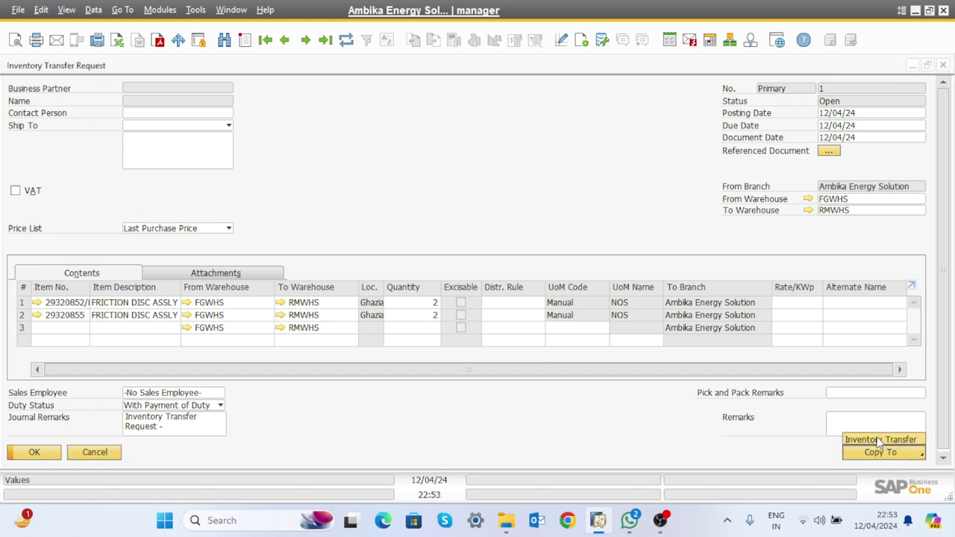
{"action": "left_click", "coordinate": [876, 438]}
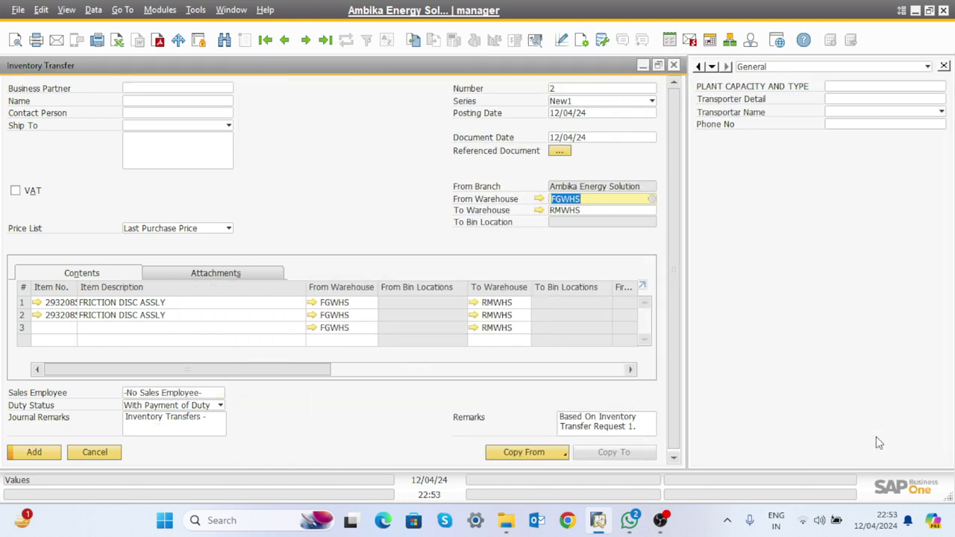
{"action": "left_click", "coordinate": [673, 66]}
{"action": "left_click", "coordinate": [673, 65]}
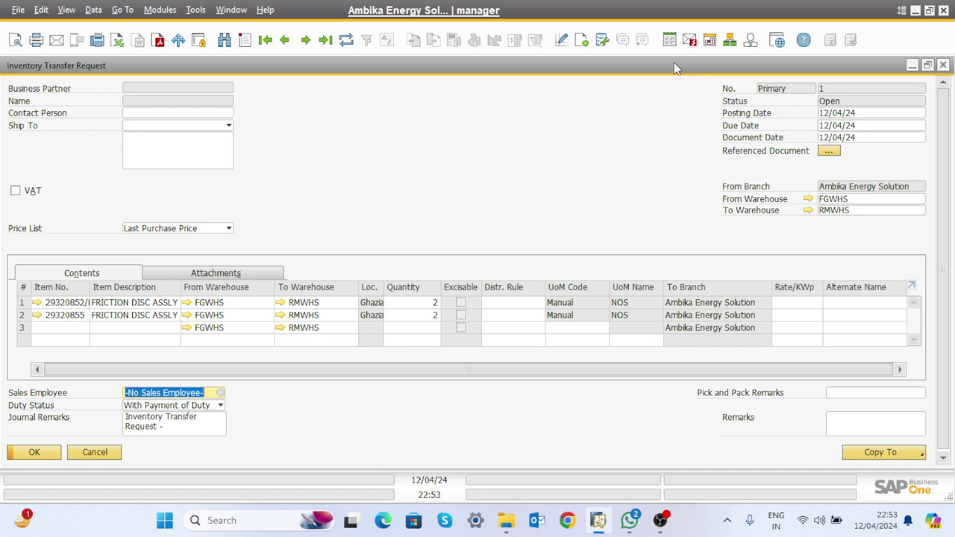
Close the request, try again to copy an inventory transfer request into the minimized inventory transfer, and close that transfer.
{"action": "left_click", "coordinate": [943, 65]}
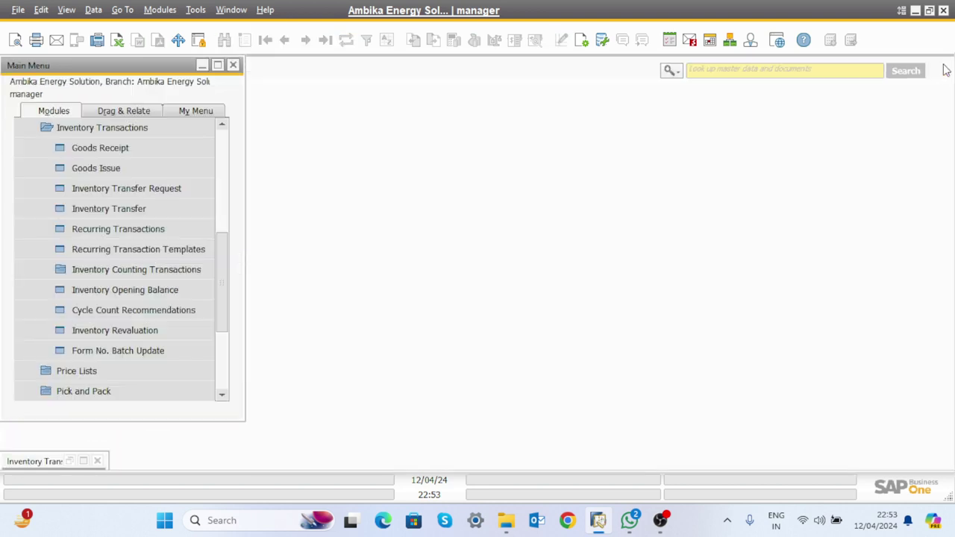
{"action": "left_click", "coordinate": [83, 462]}
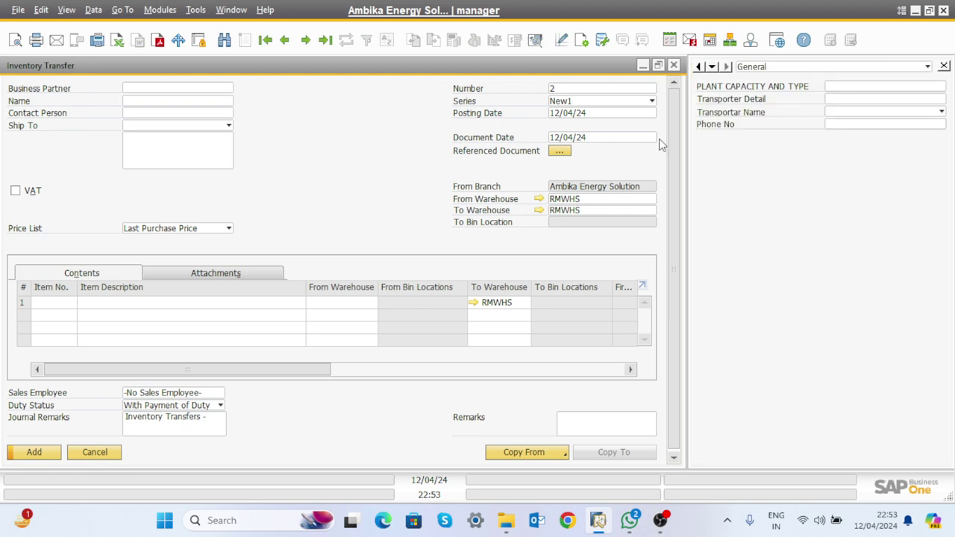
{"action": "left_click", "coordinate": [658, 66]}
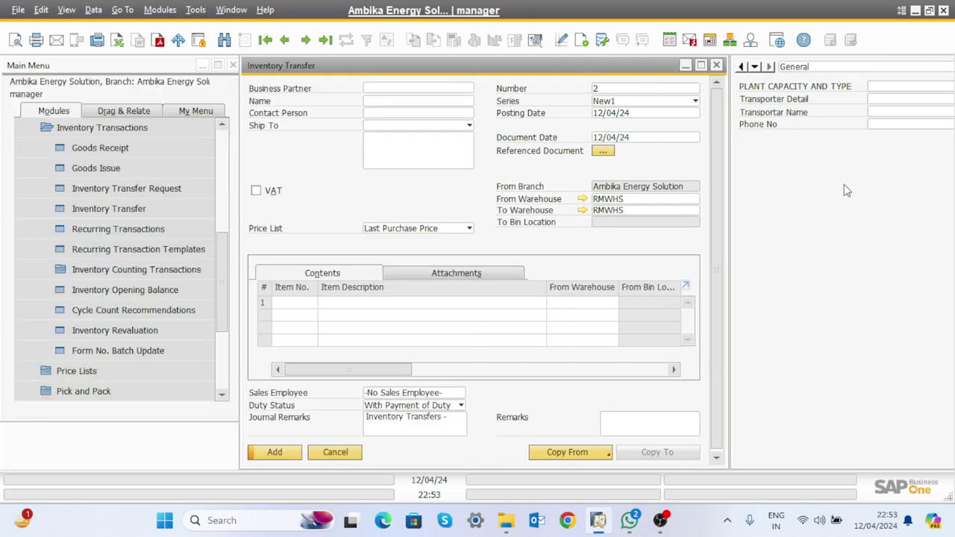
{"action": "left_click", "coordinate": [584, 452]}
{"action": "left_click", "coordinate": [581, 440]}
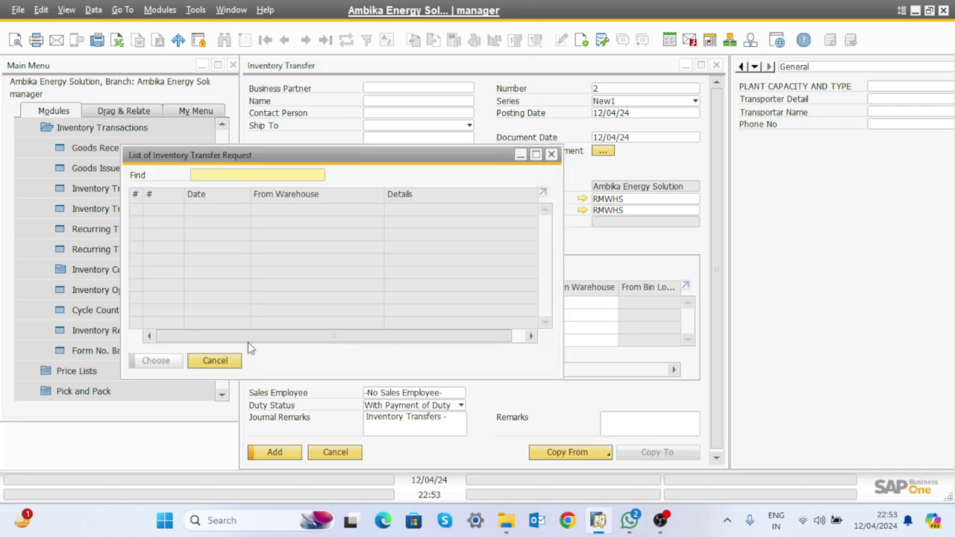
{"action": "left_click", "coordinate": [215, 361]}
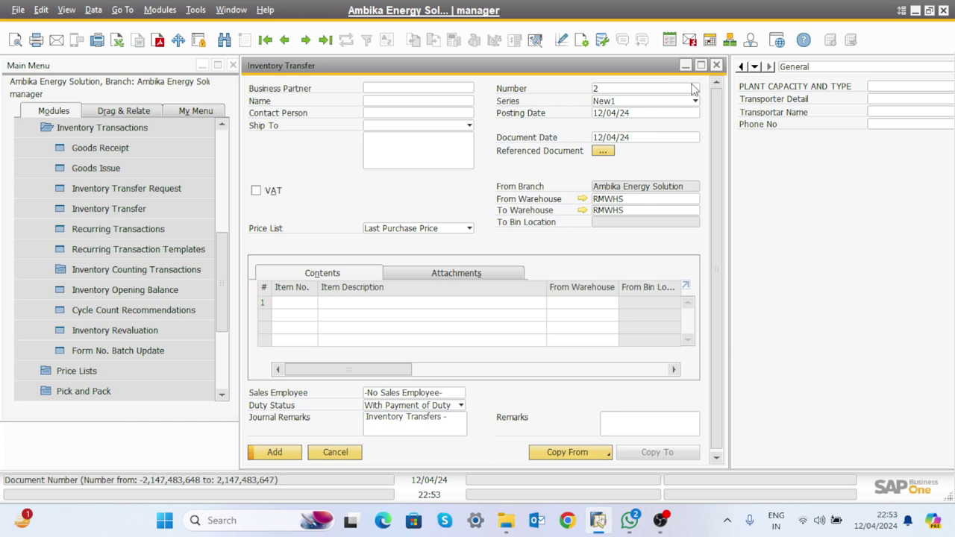
{"action": "left_click", "coordinate": [716, 66]}
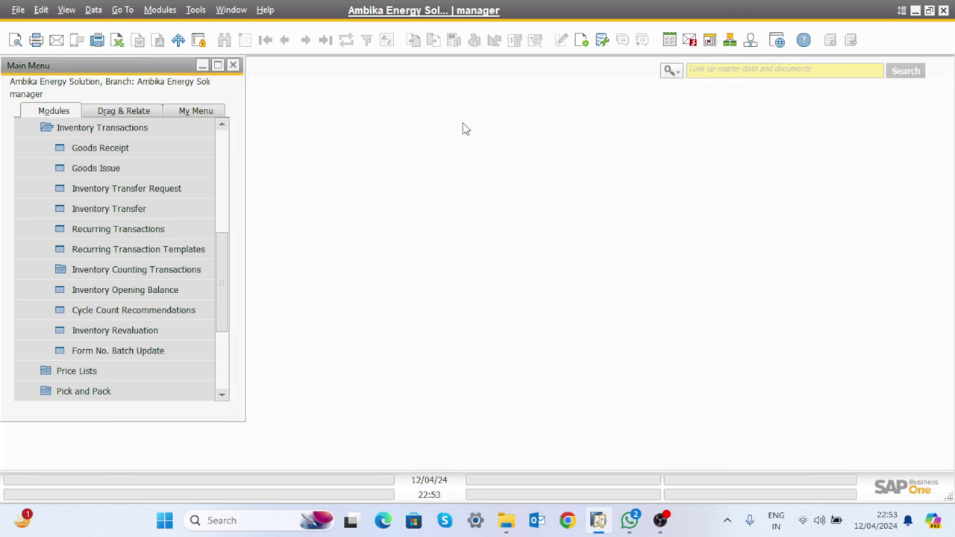
Display the last saved inventory transfer request and copy it to a new inventory transfer in a maximized form.
{"action": "left_click", "coordinate": [153, 189]}
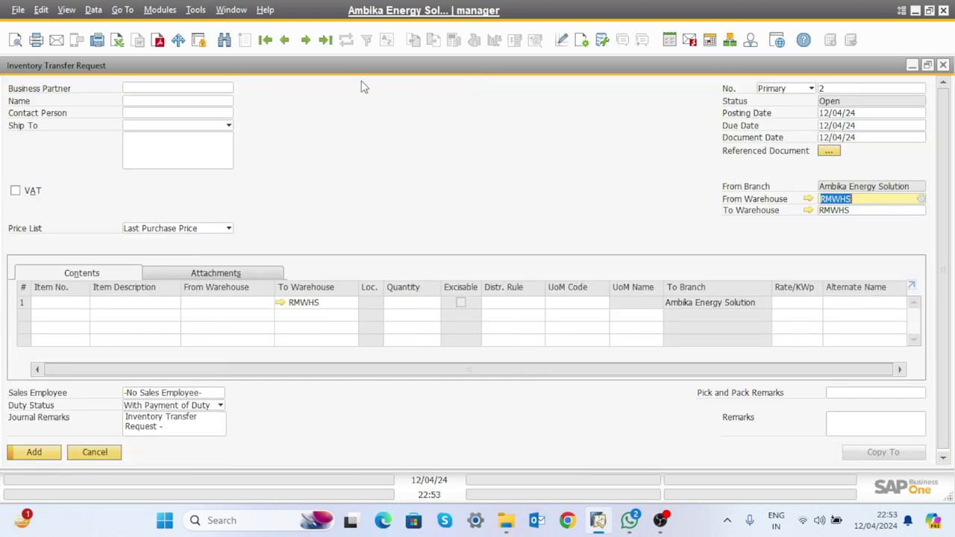
{"action": "left_click", "coordinate": [325, 41]}
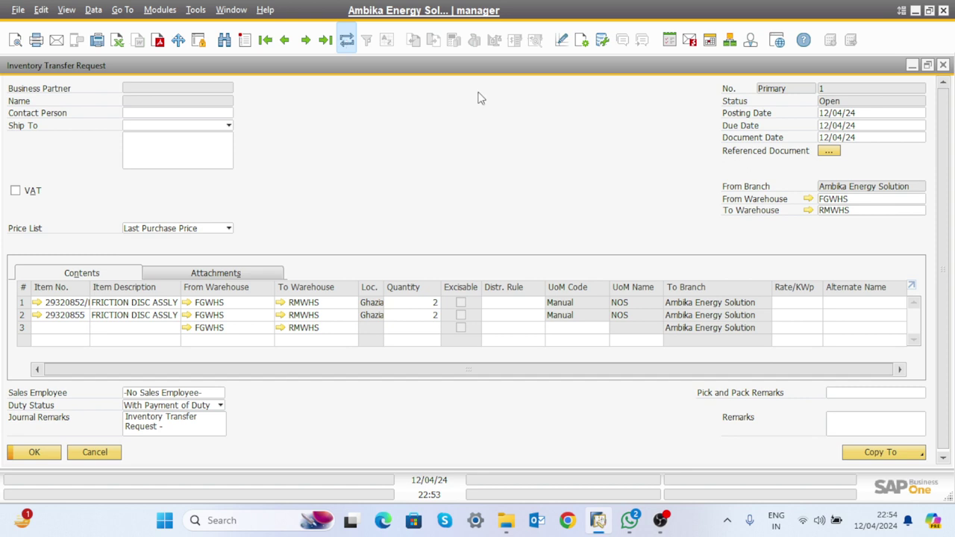
{"action": "left_click", "coordinate": [895, 455]}
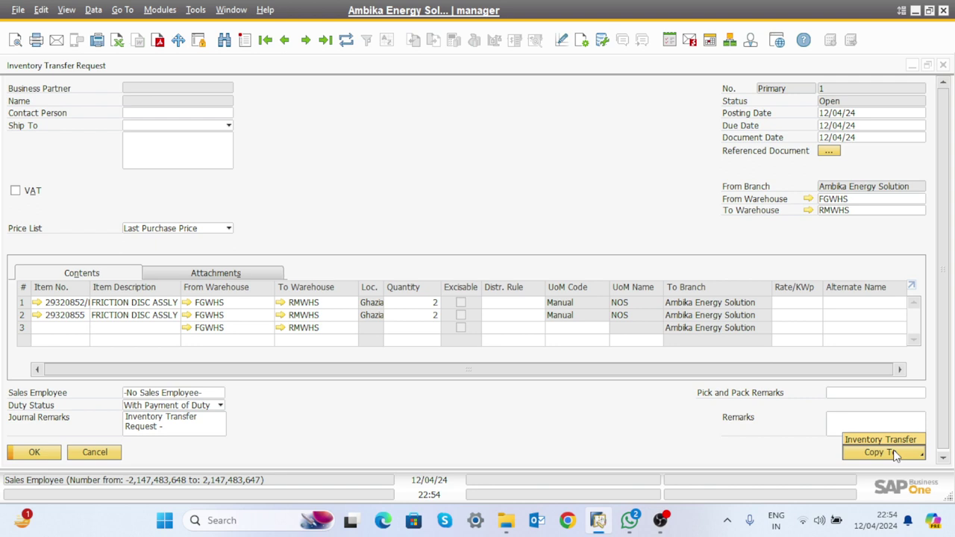
{"action": "left_click", "coordinate": [871, 440]}
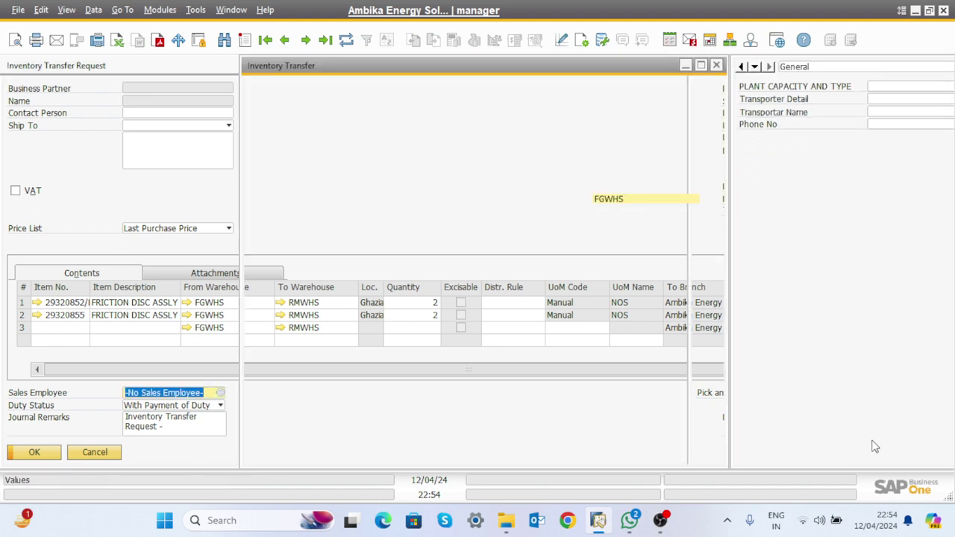
{"action": "left_click", "coordinate": [701, 66]}
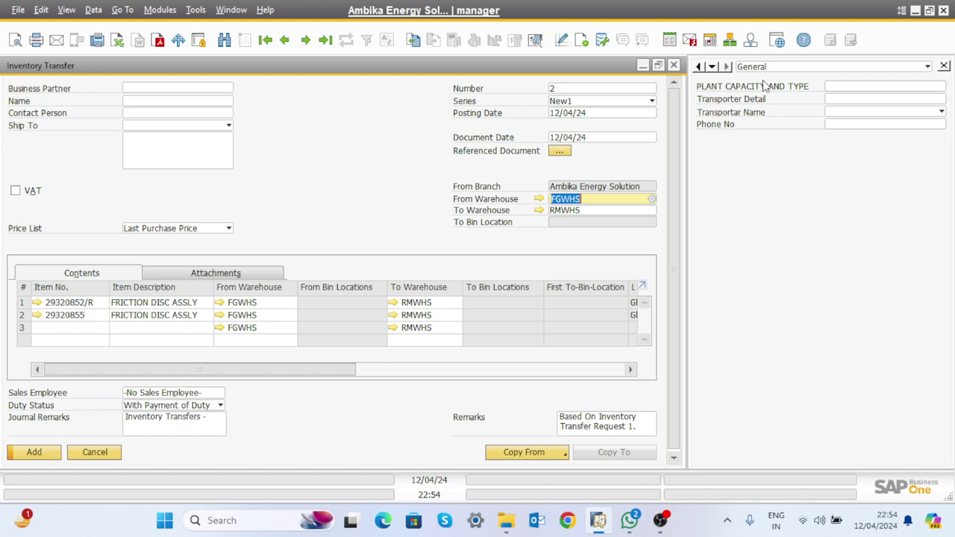
Auto-select 2 units of batch QWRT for item 29320852/R and 2 units of batch WER for item 29320855, saving both selections.
{"action": "left_click", "coordinate": [533, 40]}
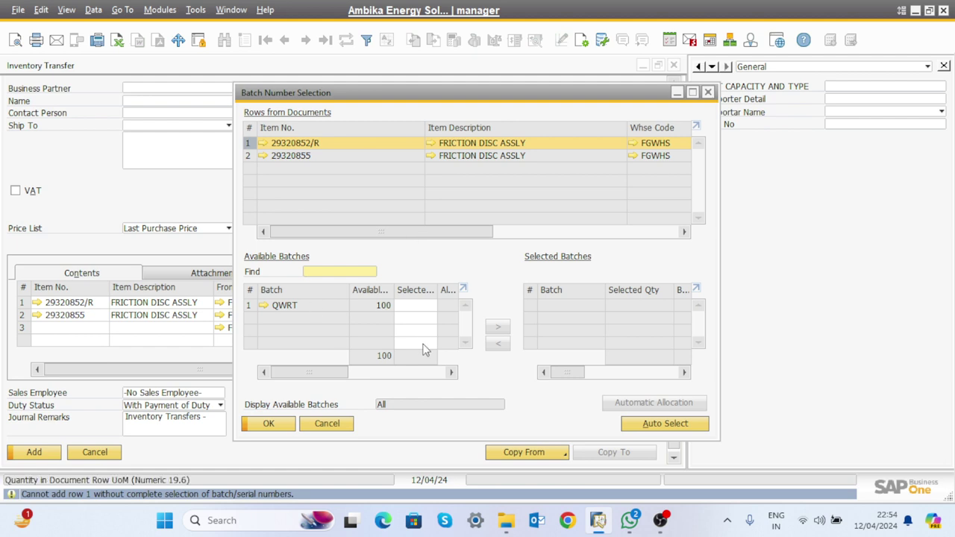
{"action": "left_click", "coordinate": [664, 423]}
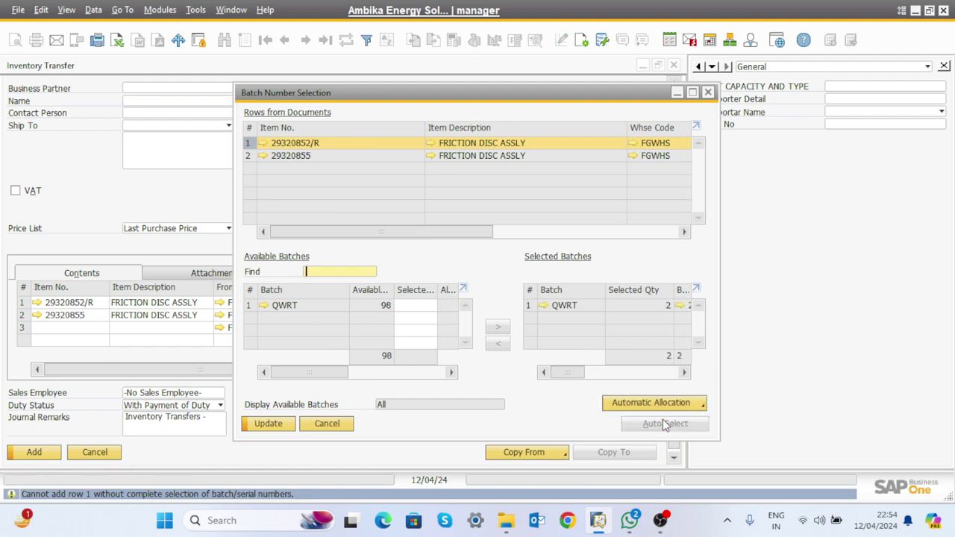
{"action": "left_click", "coordinate": [253, 425]}
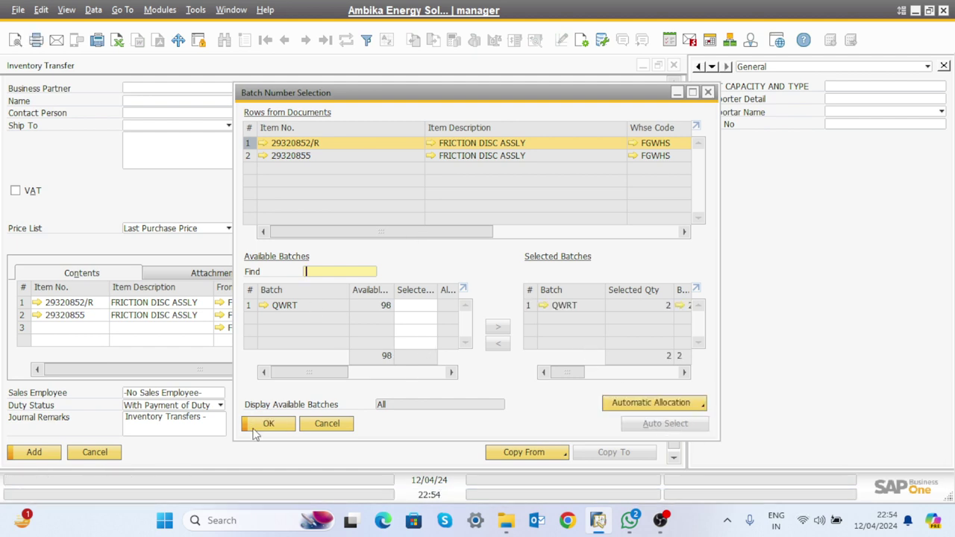
{"action": "left_click", "coordinate": [249, 158]}
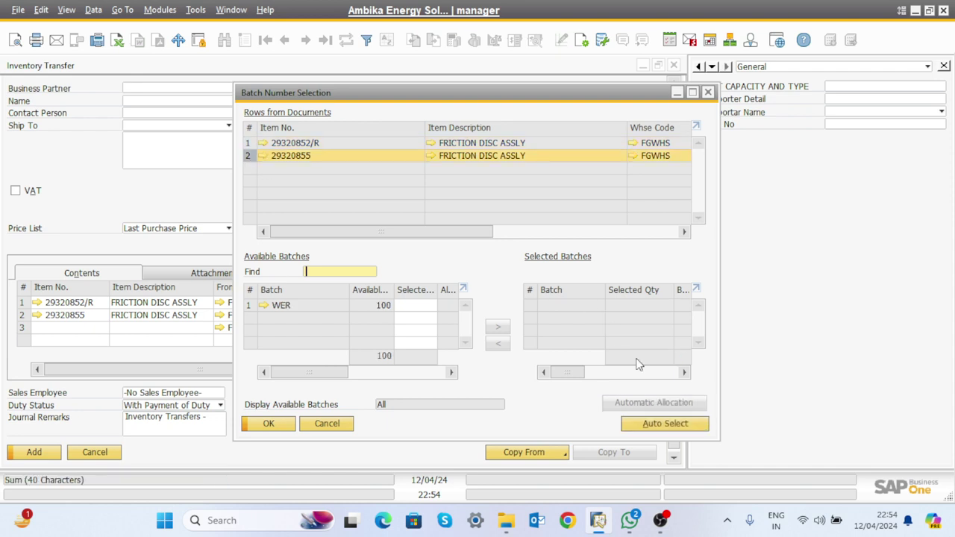
{"action": "left_click", "coordinate": [656, 424]}
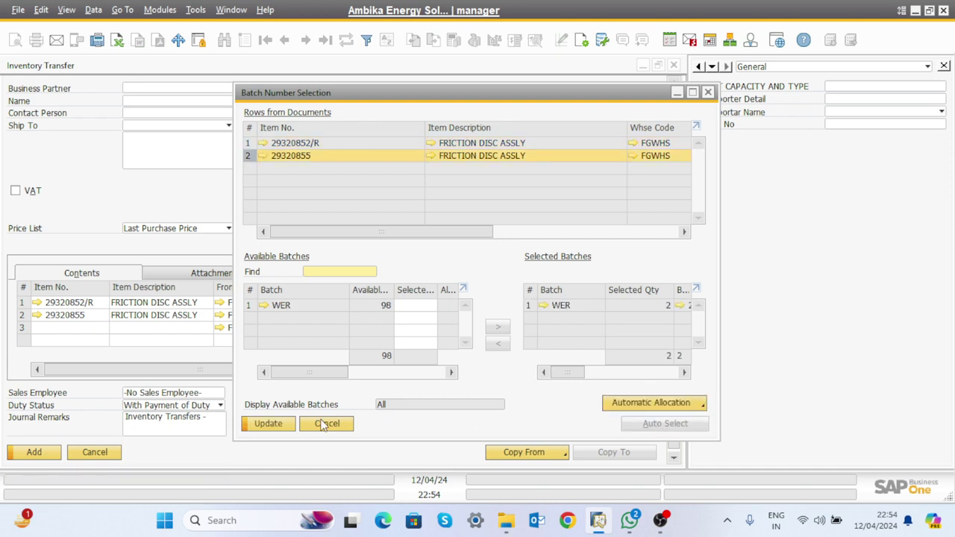
{"action": "left_click", "coordinate": [283, 426]}
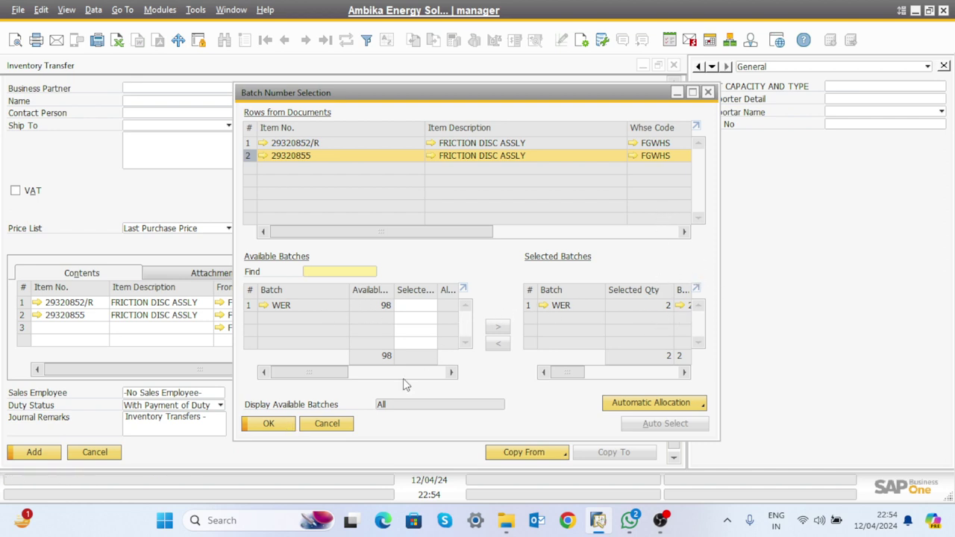
{"action": "left_click", "coordinate": [291, 424]}
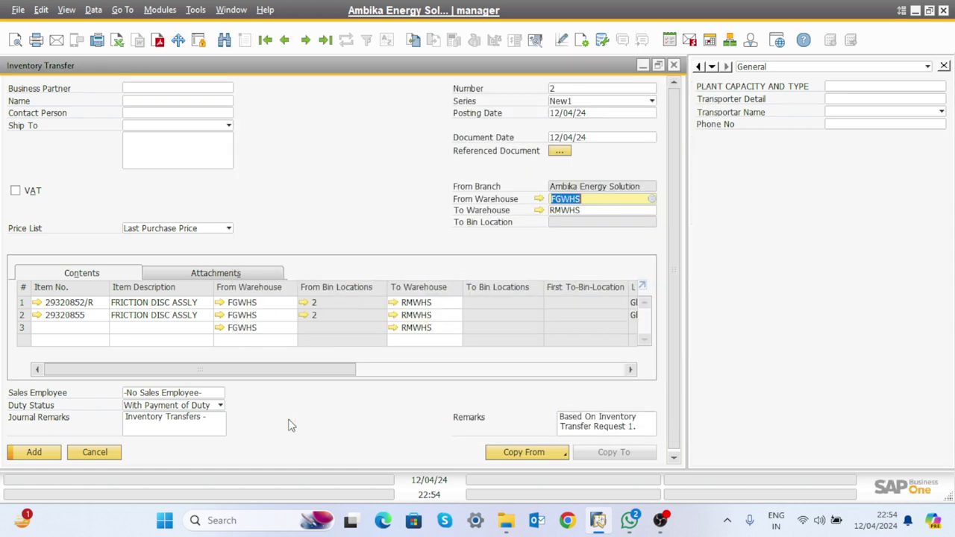
Preview the inventory transfer's journal entry, and add the transfer, closing its form and the source request.
{"action": "left_click", "coordinate": [536, 41]}
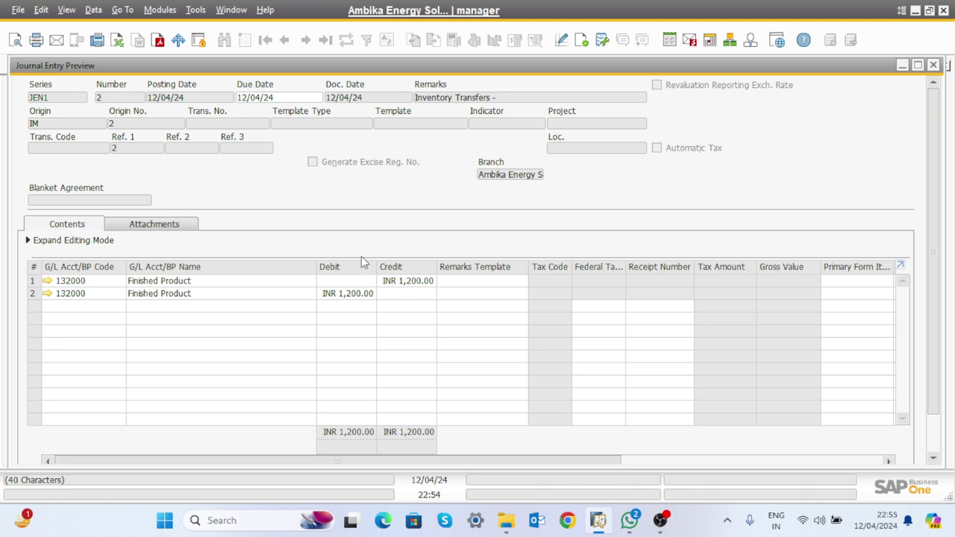
{"action": "left_click", "coordinate": [932, 65]}
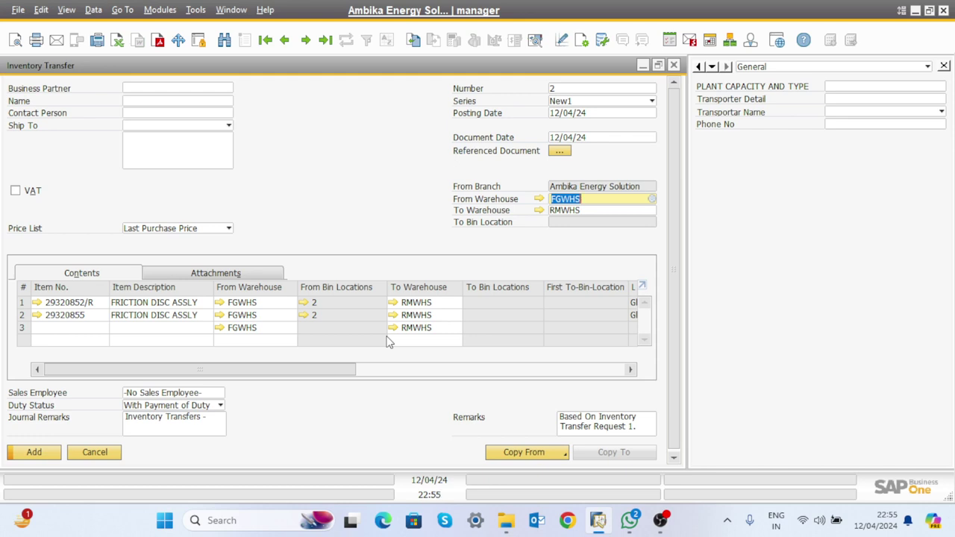
{"action": "left_click", "coordinate": [33, 455]}
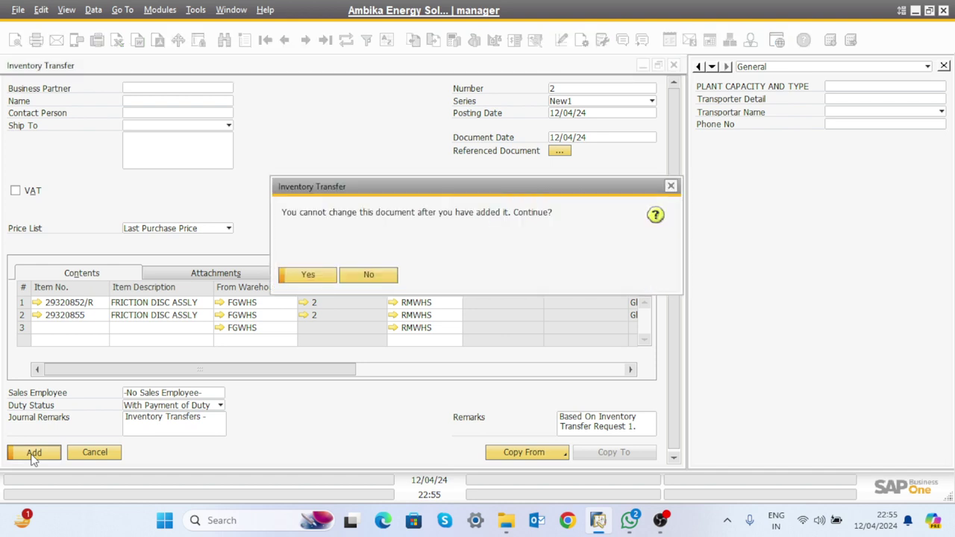
{"action": "left_click", "coordinate": [309, 275]}
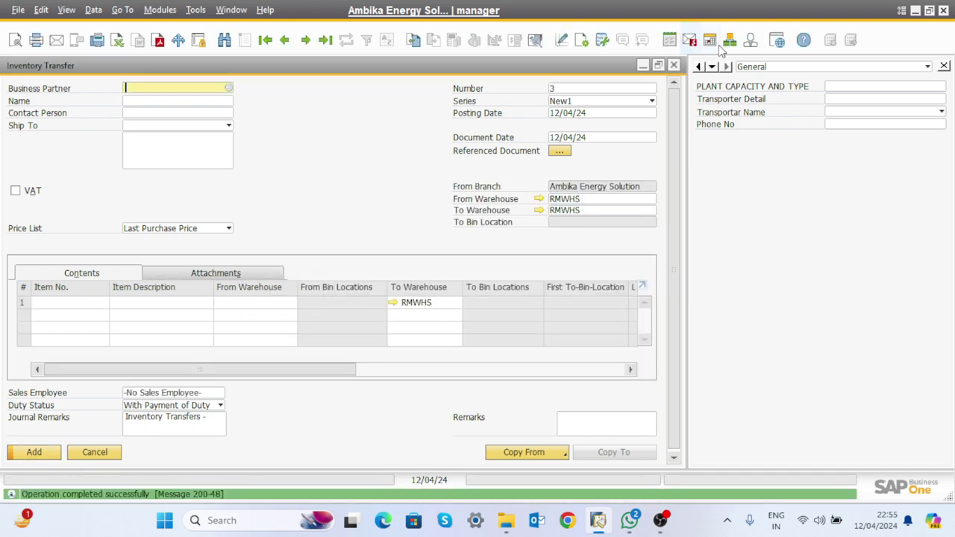
{"action": "left_click", "coordinate": [669, 64]}
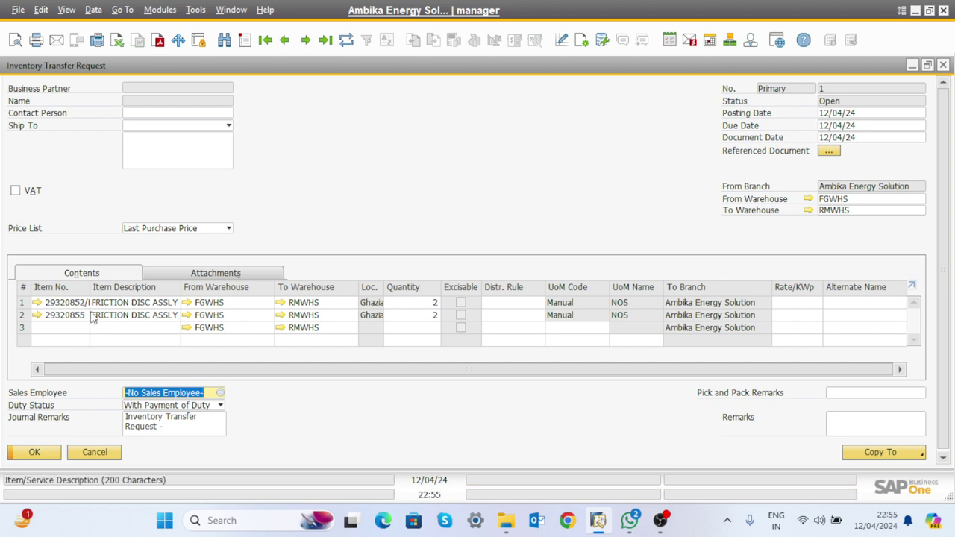
{"action": "left_click", "coordinate": [97, 453]}
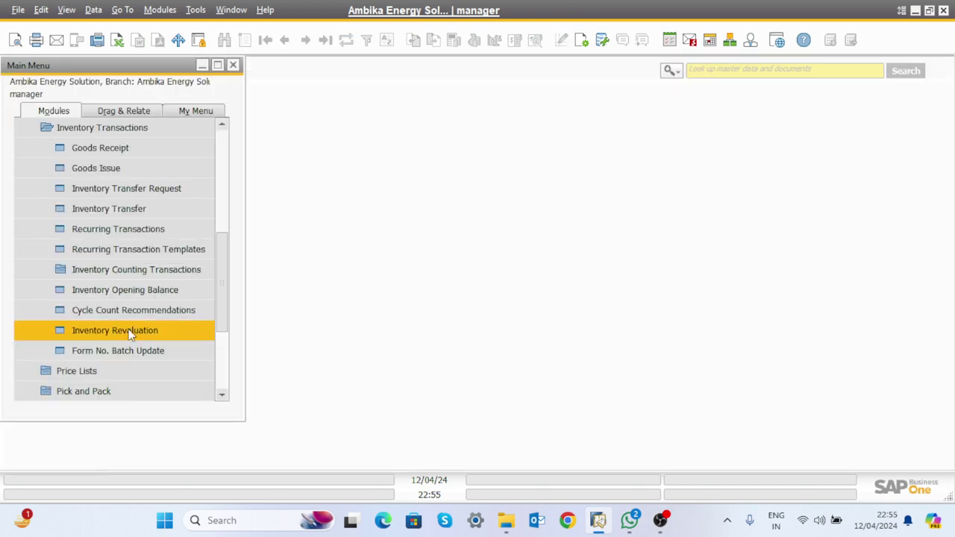
Try to open Inventory Revaluation, and collapse the Inventory Transactions group.
{"action": "left_click", "coordinate": [121, 332]}
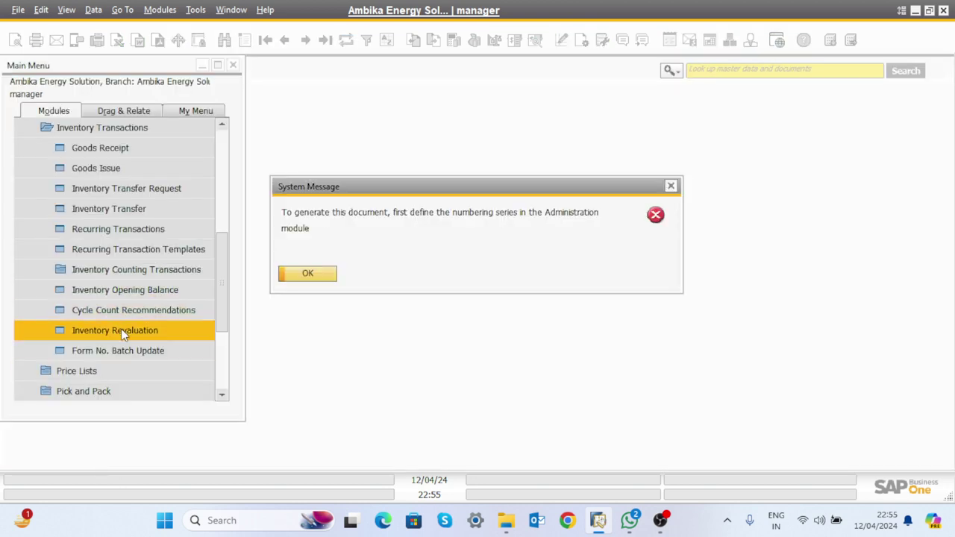
{"action": "left_click", "coordinate": [308, 276]}
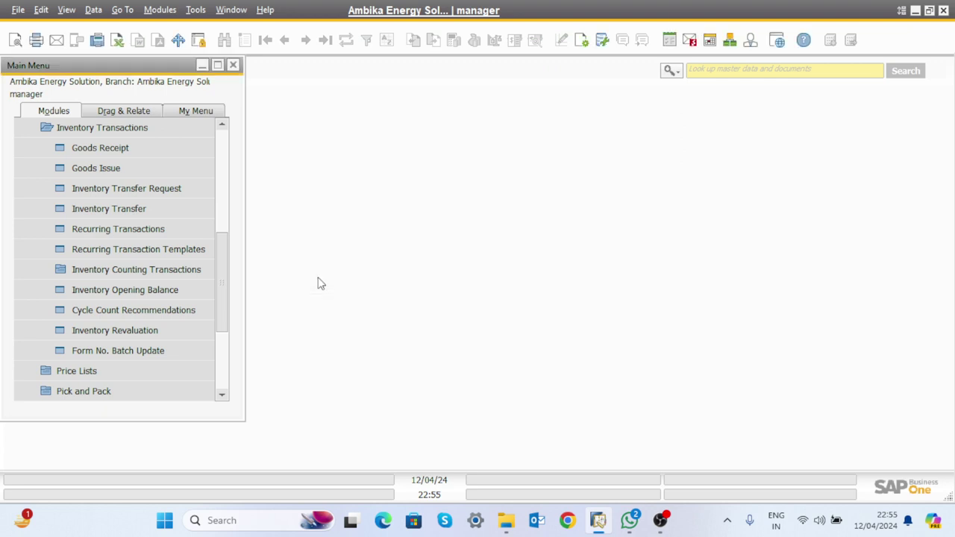
{"action": "left_click", "coordinate": [50, 126]}
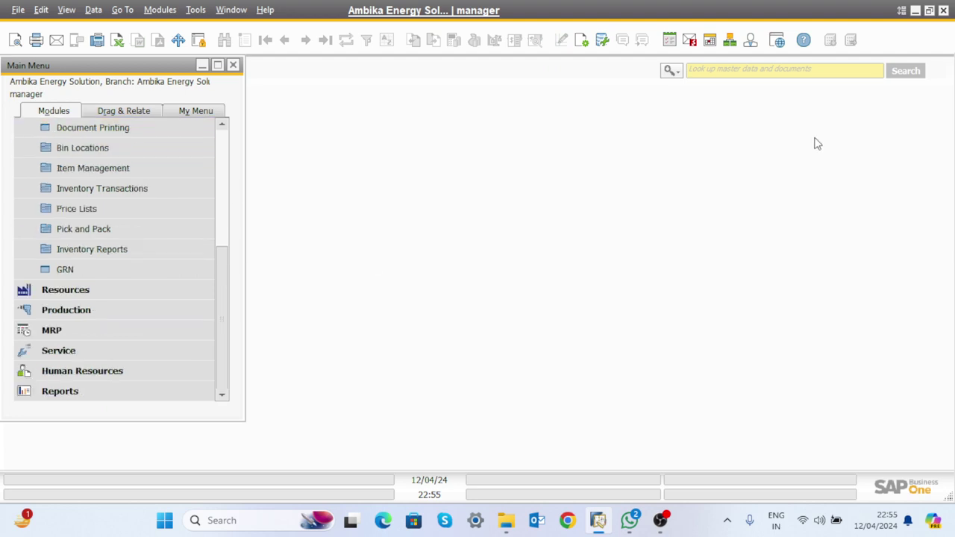
Search for "document" and open the Document Numbering setup from the results.
{"action": "left_click", "coordinate": [739, 70]}
{"action": "type", "text": "document"}
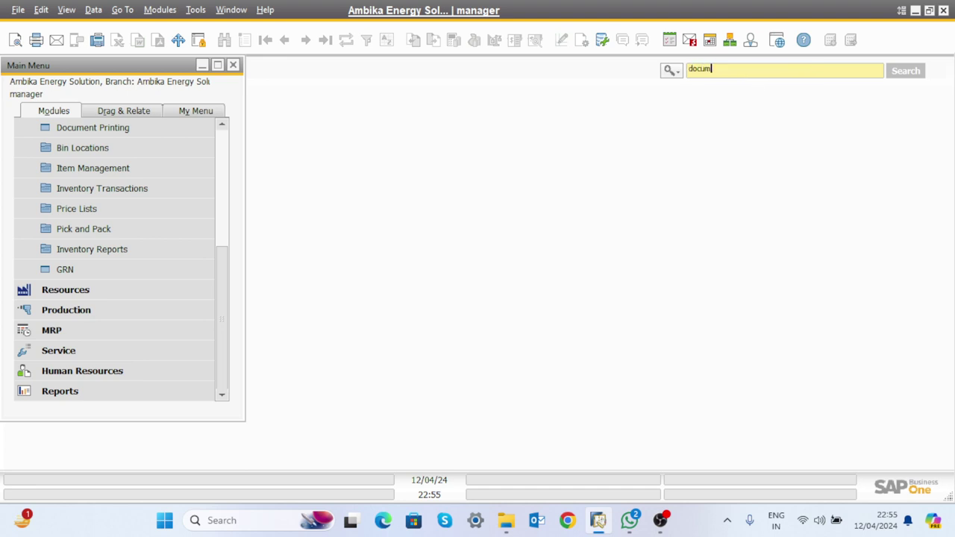
{"action": "left_click", "coordinate": [676, 74]}
{"action": "left_click", "coordinate": [703, 102]}
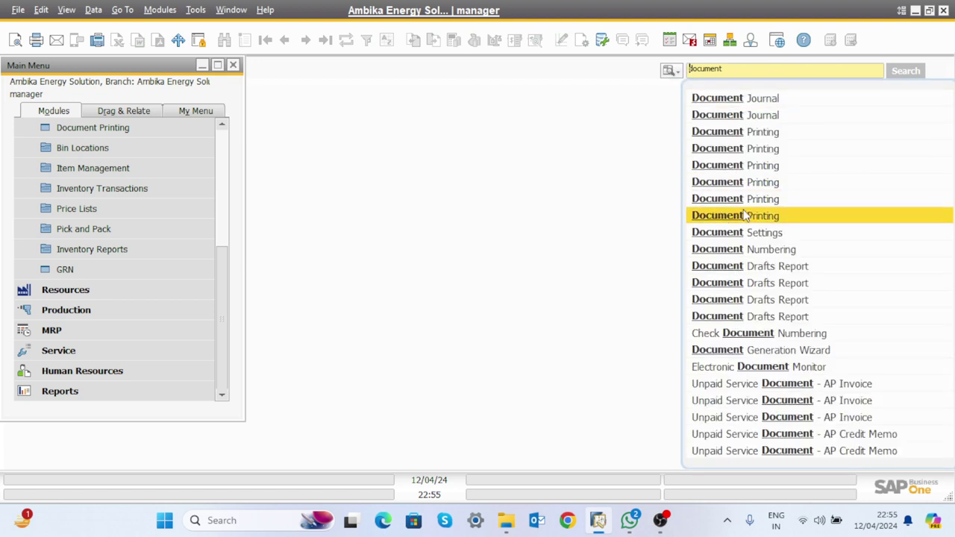
{"action": "left_click", "coordinate": [743, 251]}
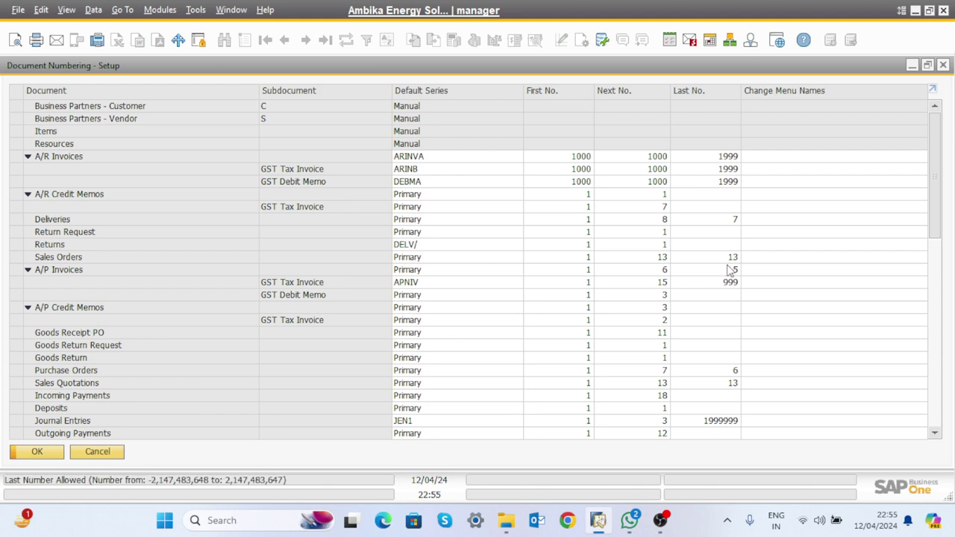
Open the series setup for Inventory Revaluation and add a new series row below Primary.
{"action": "left_click_drag", "start_coordinate": [939, 193], "coordinate": [944, 270]}
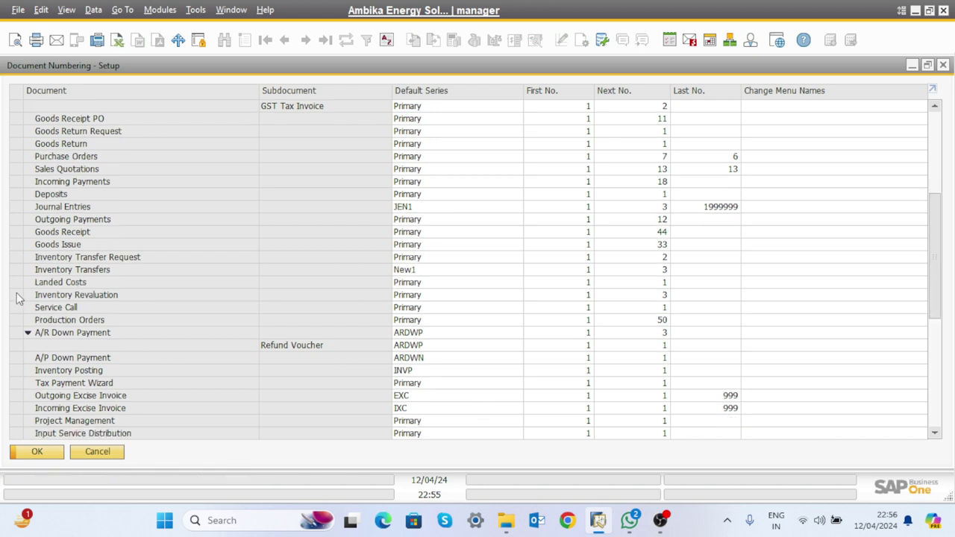
{"action": "double_click", "coordinate": [19, 298]}
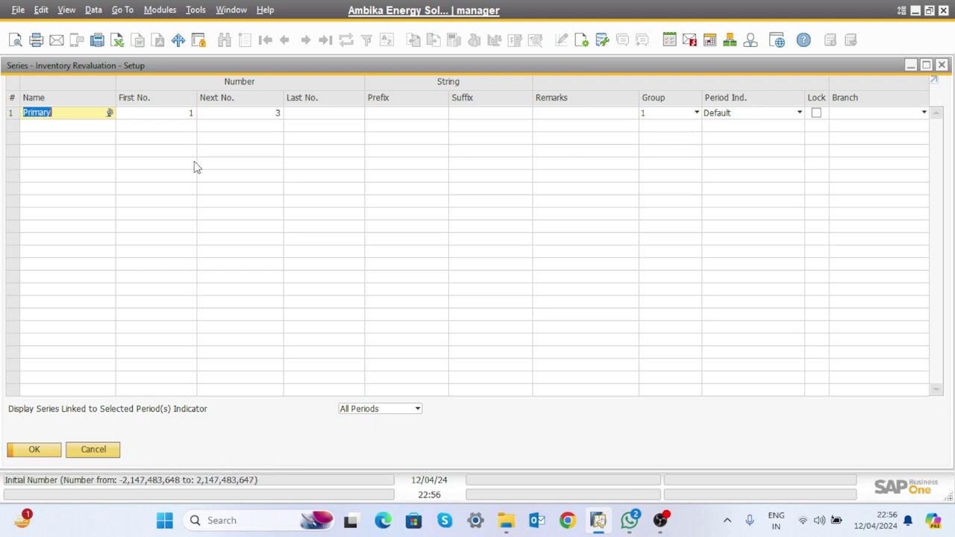
{"action": "left_click", "coordinate": [10, 113]}
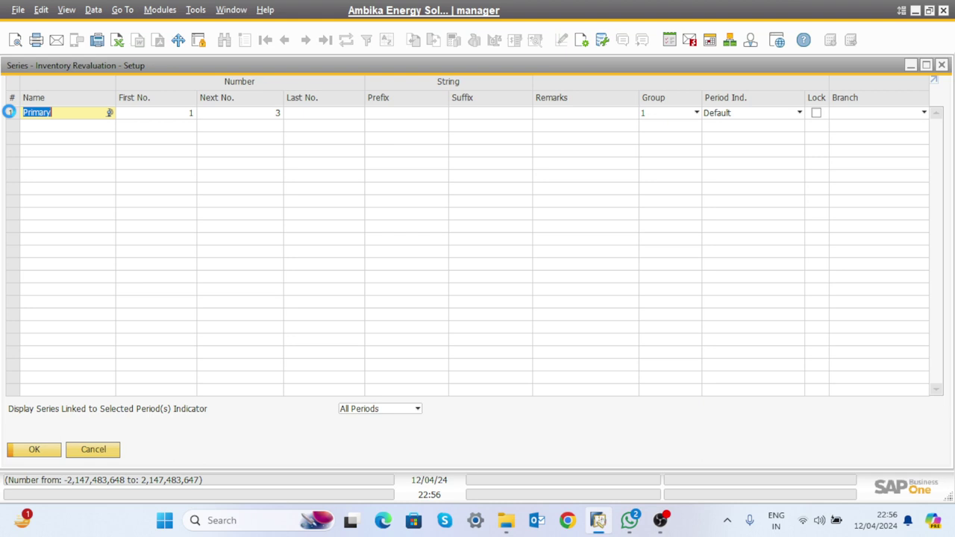
{"action": "right_click", "coordinate": [15, 113]}
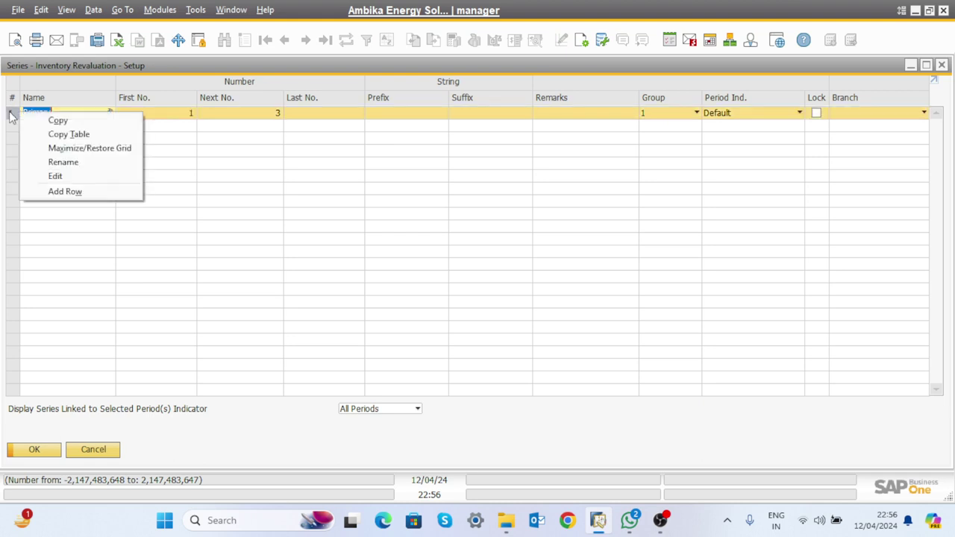
{"action": "left_click", "coordinate": [66, 192]}
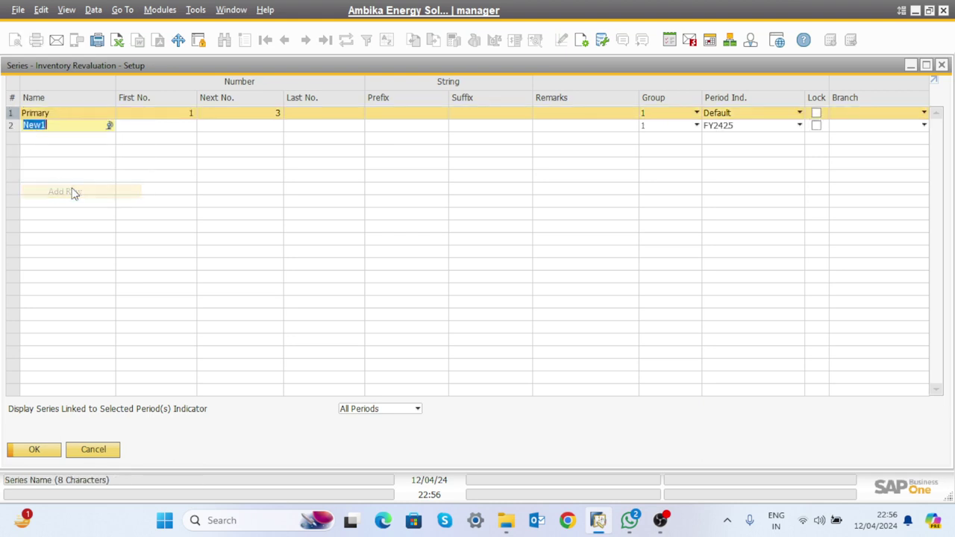
Give the new Inventory Revaluation series first number 1 and branch Ambika Energy Solution, and save the series and document numbering setup.
{"action": "left_click", "coordinate": [181, 126]}
{"action": "type", "text": "1"}
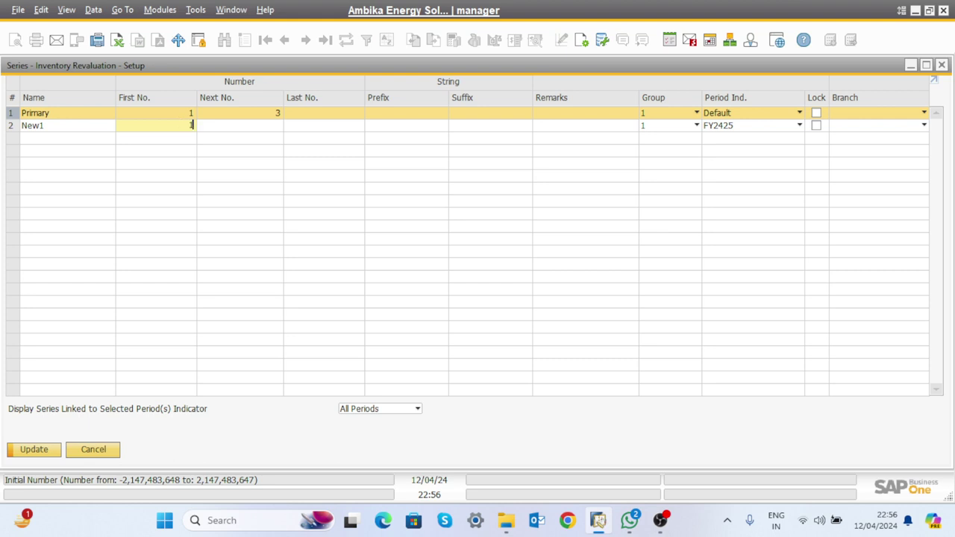
{"action": "key", "text": "Tab"}
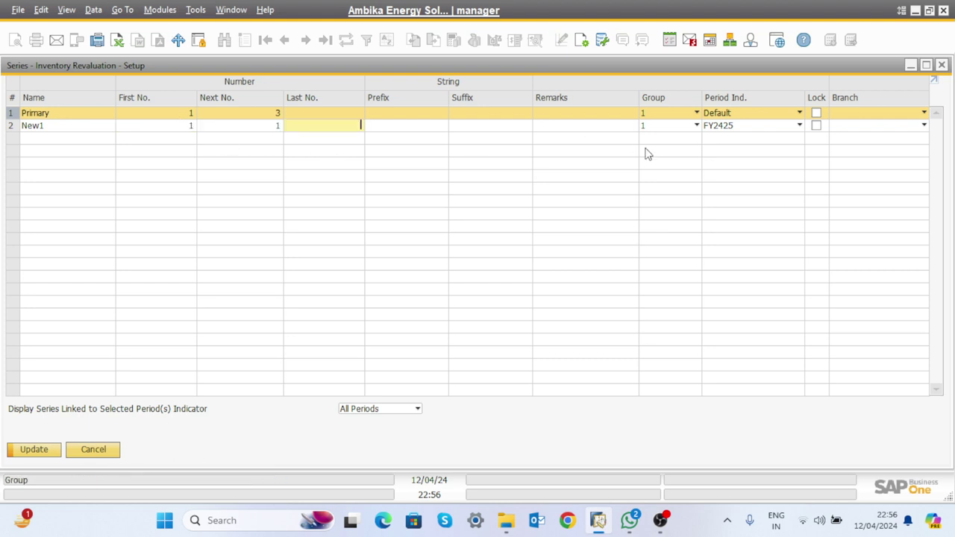
{"action": "left_click", "coordinate": [877, 126]}
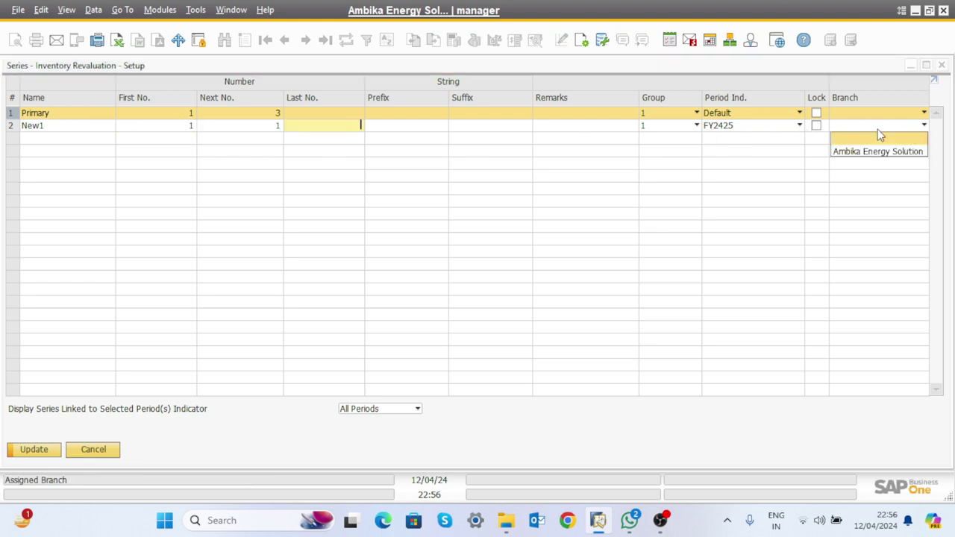
{"action": "left_click", "coordinate": [871, 152]}
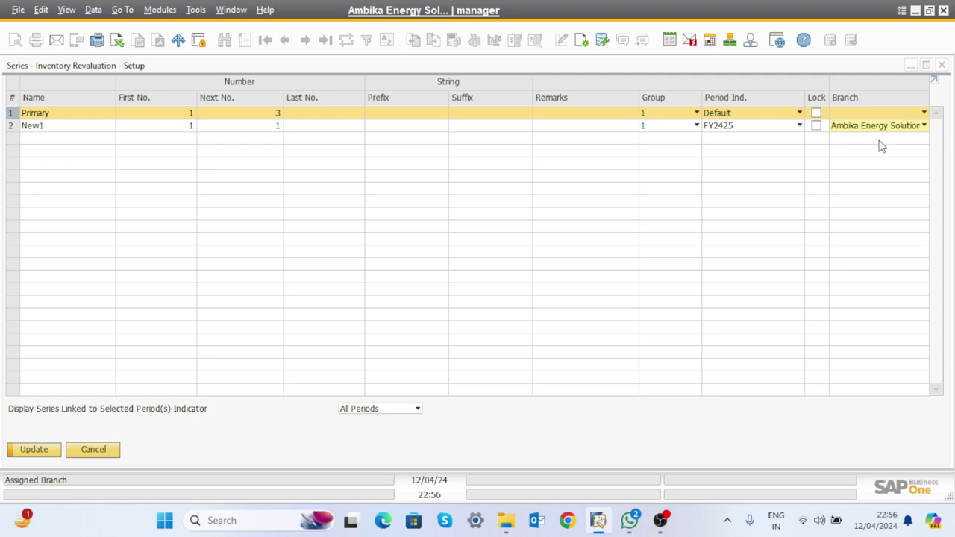
{"action": "left_click", "coordinate": [42, 450]}
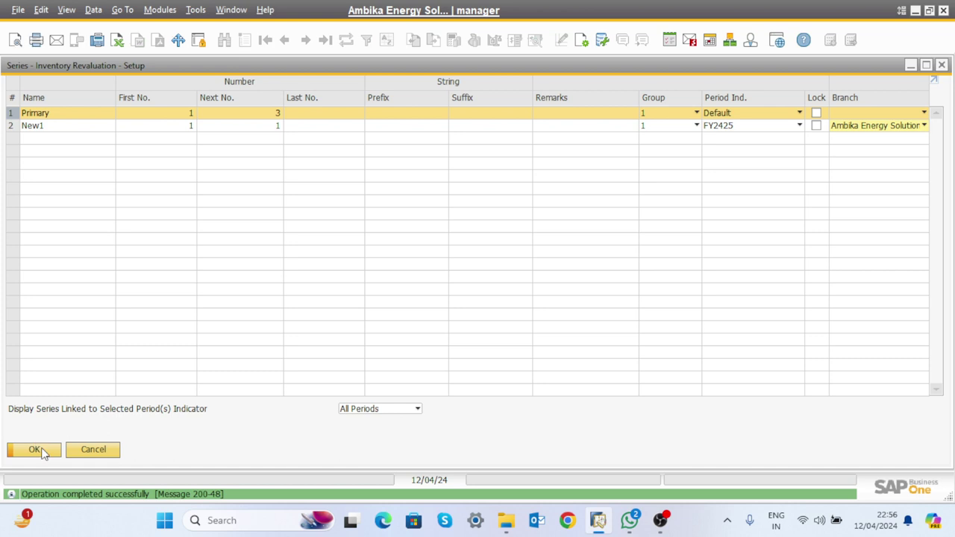
{"action": "left_click", "coordinate": [38, 450]}
{"action": "left_click", "coordinate": [42, 451]}
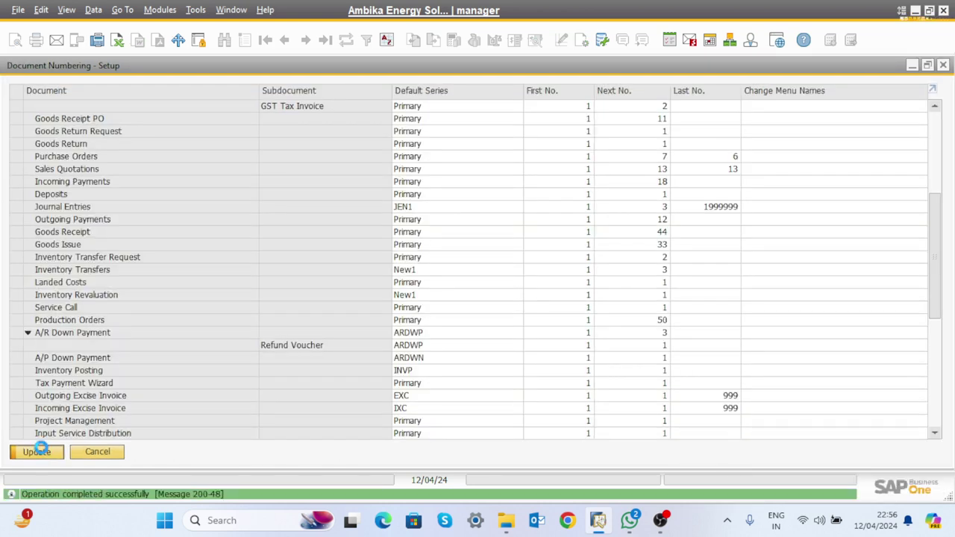
{"action": "left_click", "coordinate": [47, 456]}
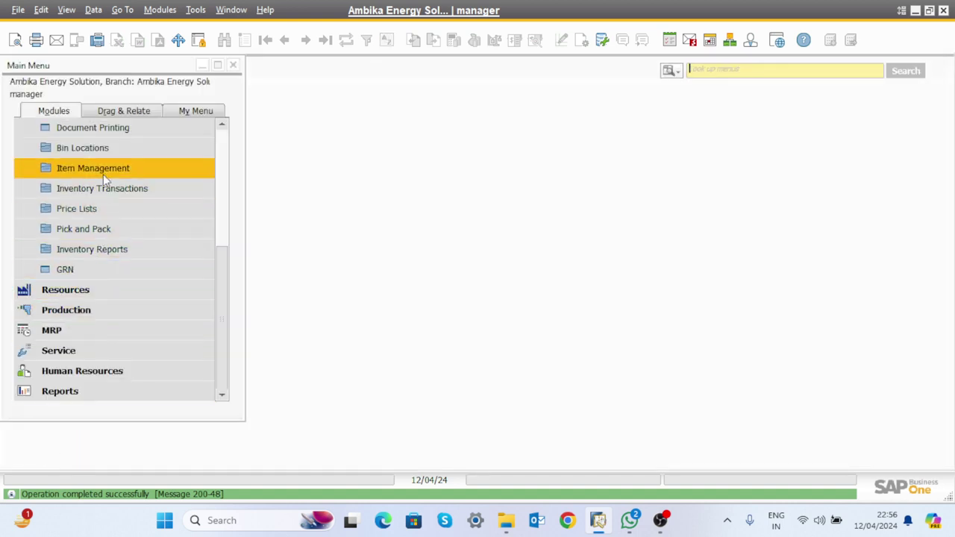
Open a new Inventory Revaluation from Inventory Transactions, maximize it, and choose item 29322857/R for its first row.
{"action": "left_click", "coordinate": [133, 188]}
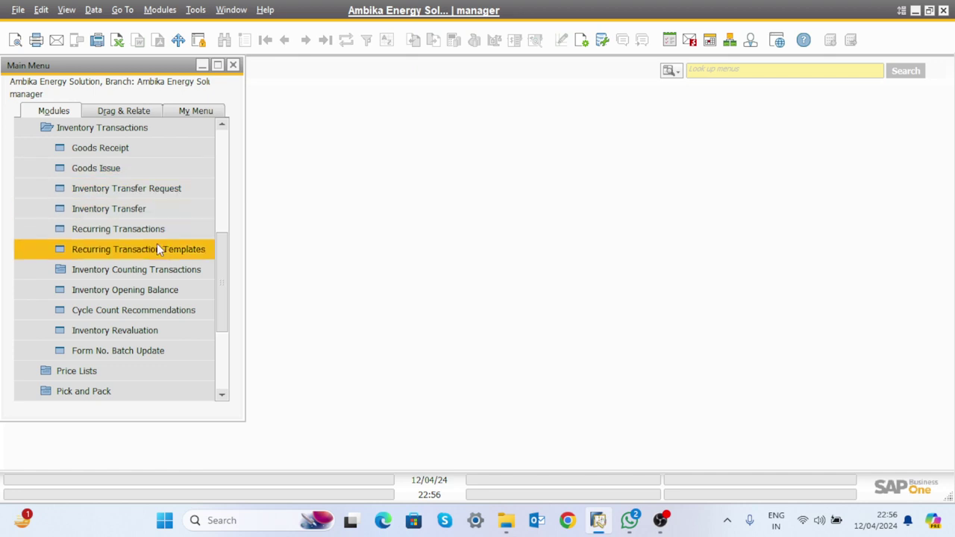
{"action": "left_click", "coordinate": [143, 332]}
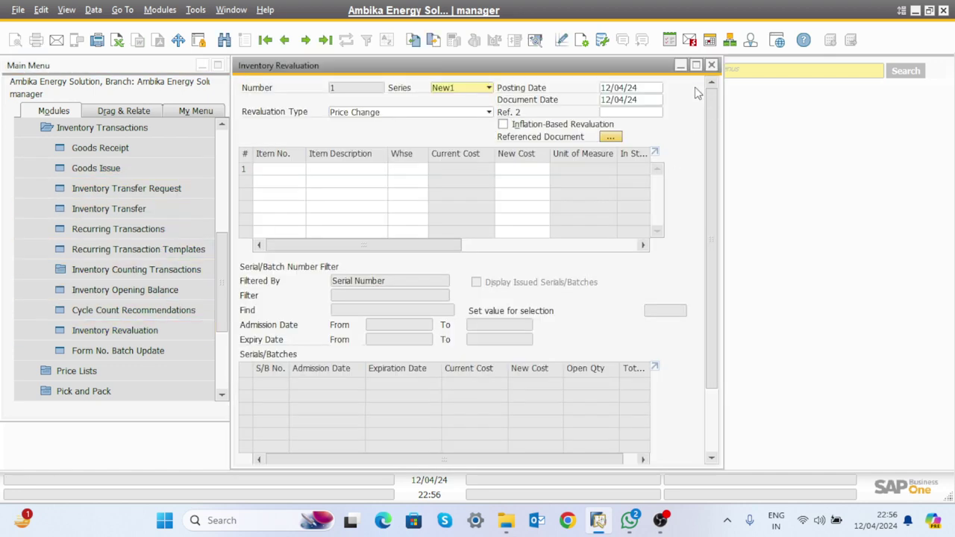
{"action": "left_click", "coordinate": [693, 66]}
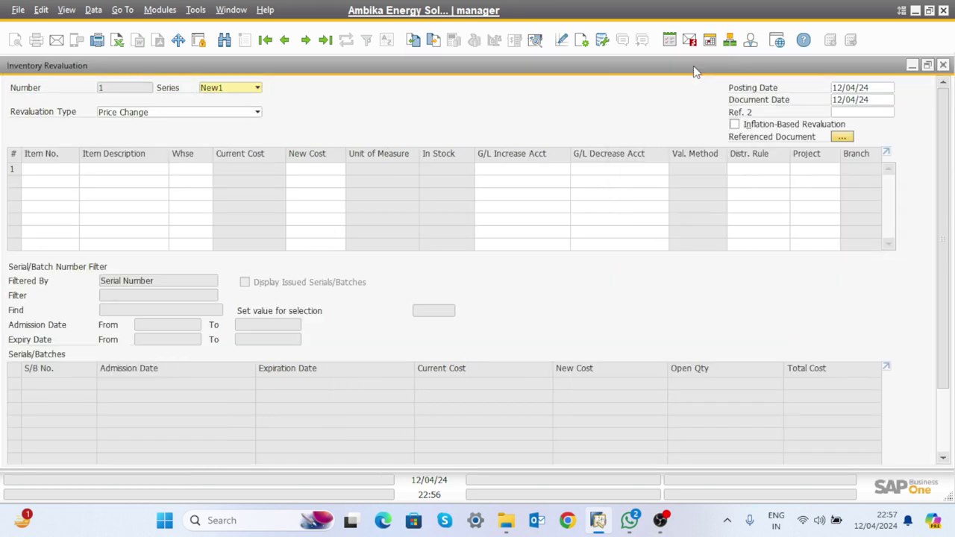
{"action": "left_click", "coordinate": [66, 170]}
{"action": "left_click", "coordinate": [68, 168]}
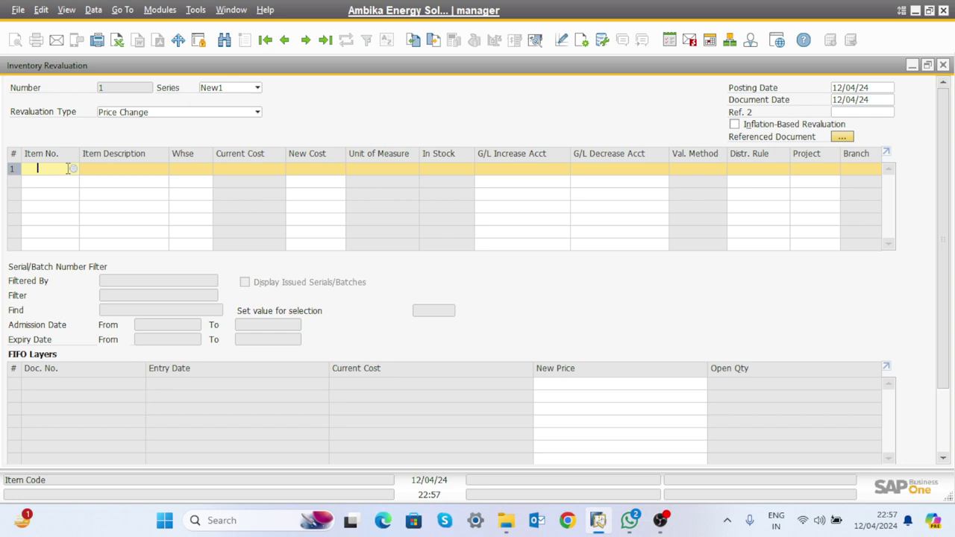
{"action": "key", "text": "Tab"}
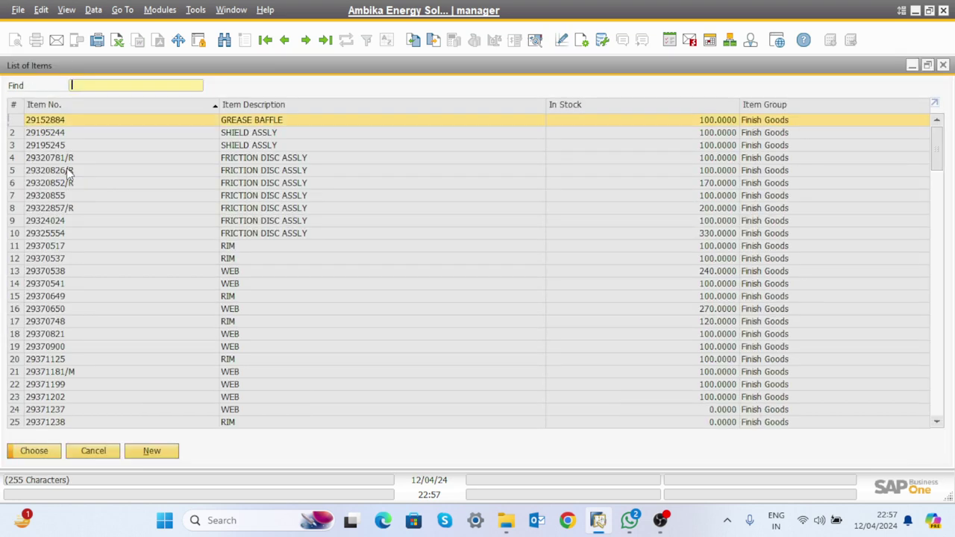
{"action": "left_click", "coordinate": [55, 209]}
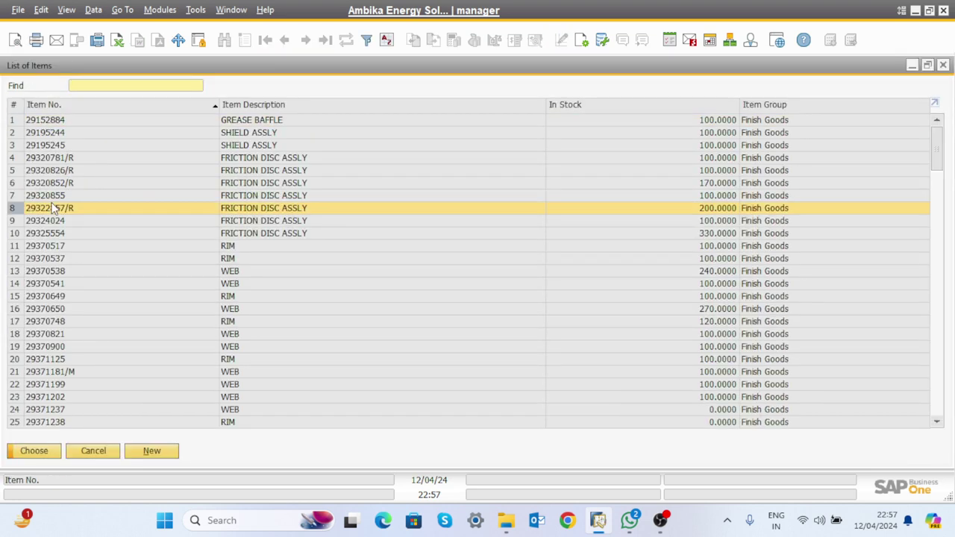
{"action": "left_click", "coordinate": [44, 453]}
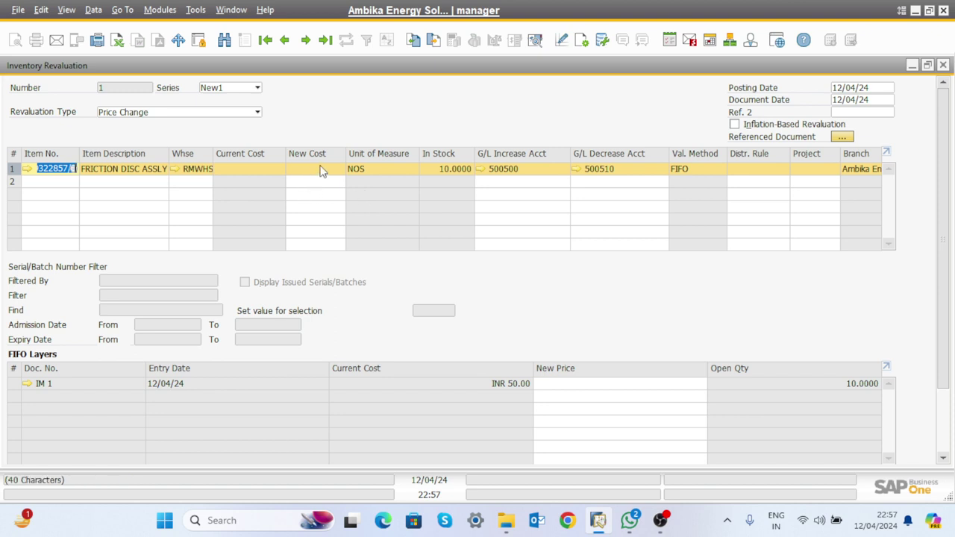
View the record linked to the item in the revaluation's first row, and return to the revaluation.
{"action": "left_click", "coordinate": [147, 192]}
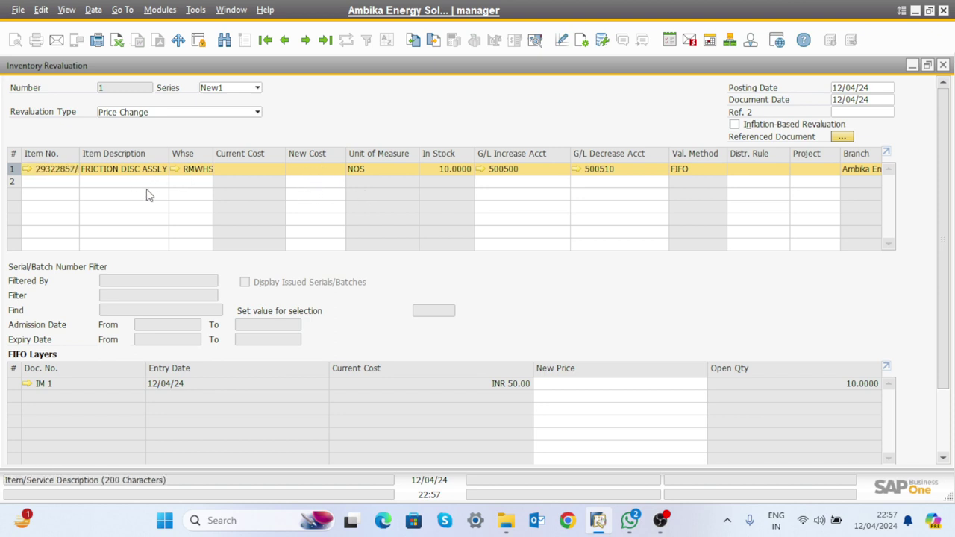
{"action": "key", "text": "Tab"}
{"action": "key", "text": "Tab"}
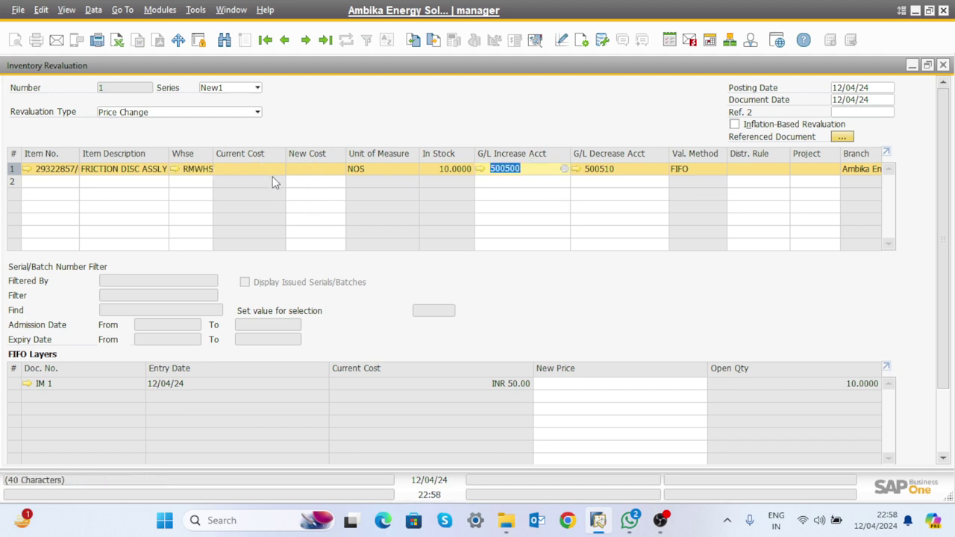
{"action": "left_click", "coordinate": [27, 169]}
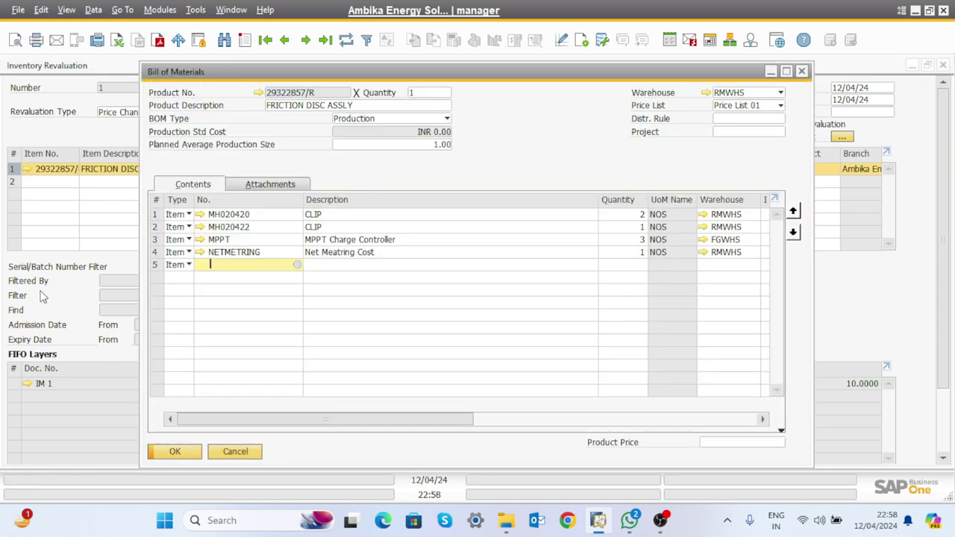
{"action": "key", "text": "Escape"}
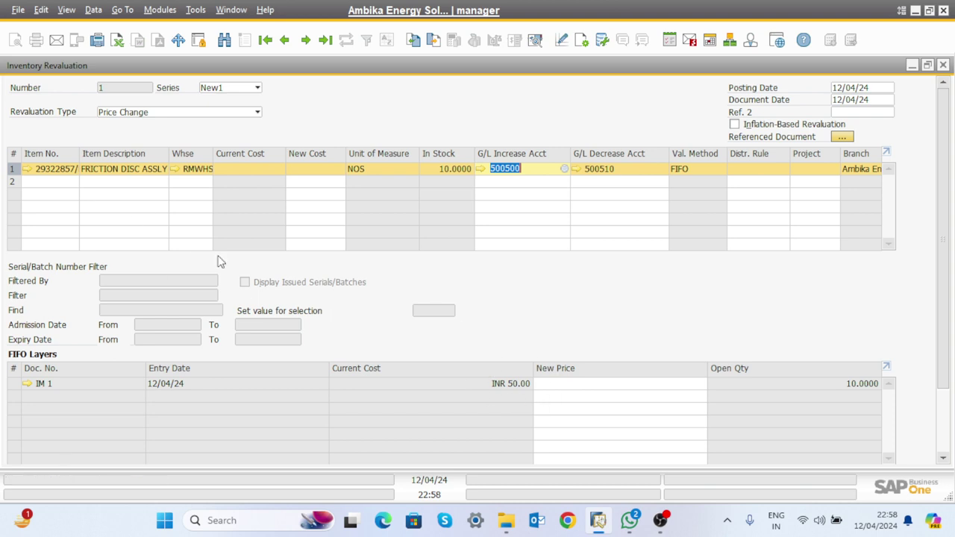
Set the FIFO layer's new price to INR 70, and add the inventory revaluation, confirming its posting.
{"action": "left_click", "coordinate": [591, 382]}
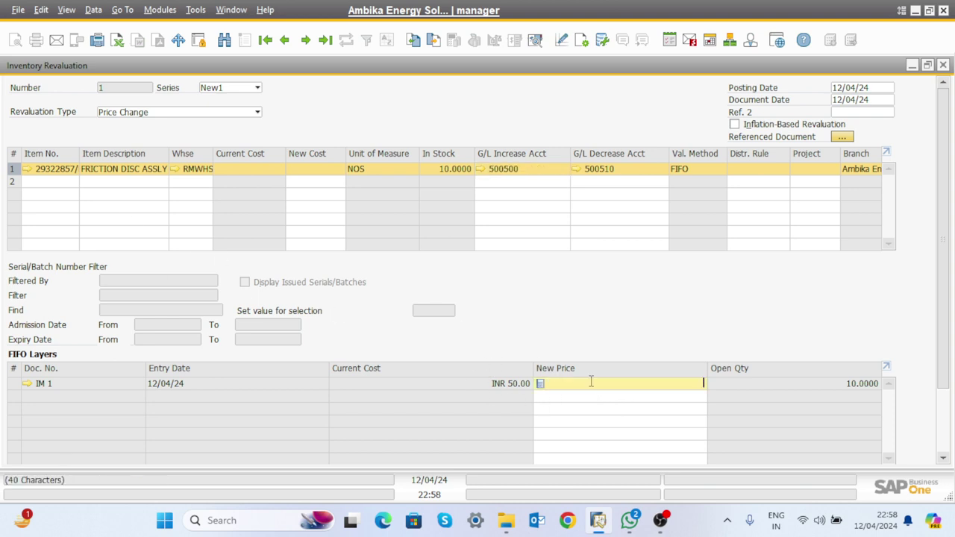
{"action": "type", "text": "77"}
{"action": "type", "text": "0"}
{"action": "scroll", "coordinate": [947, 330], "scroll_direction": "down", "scroll_amount": 3}
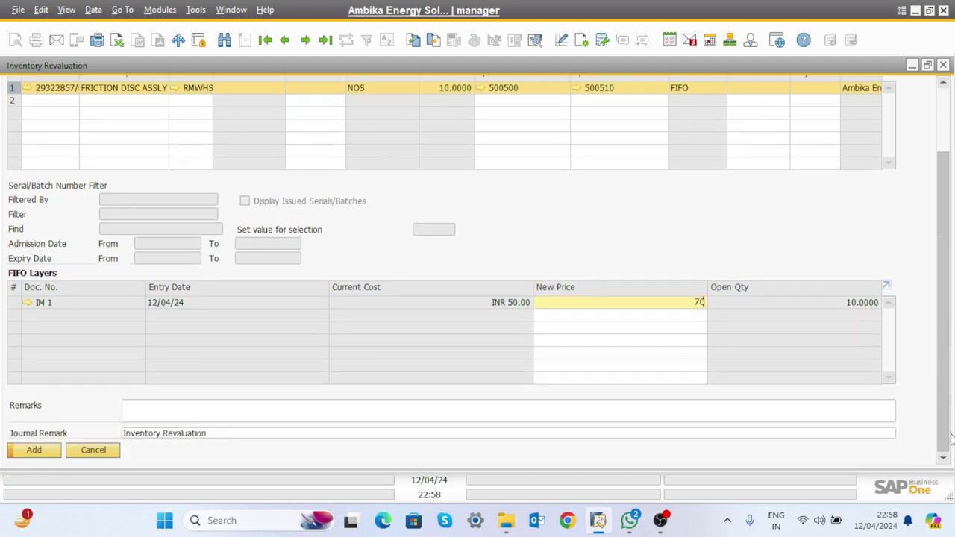
{"action": "left_click", "coordinate": [33, 451]}
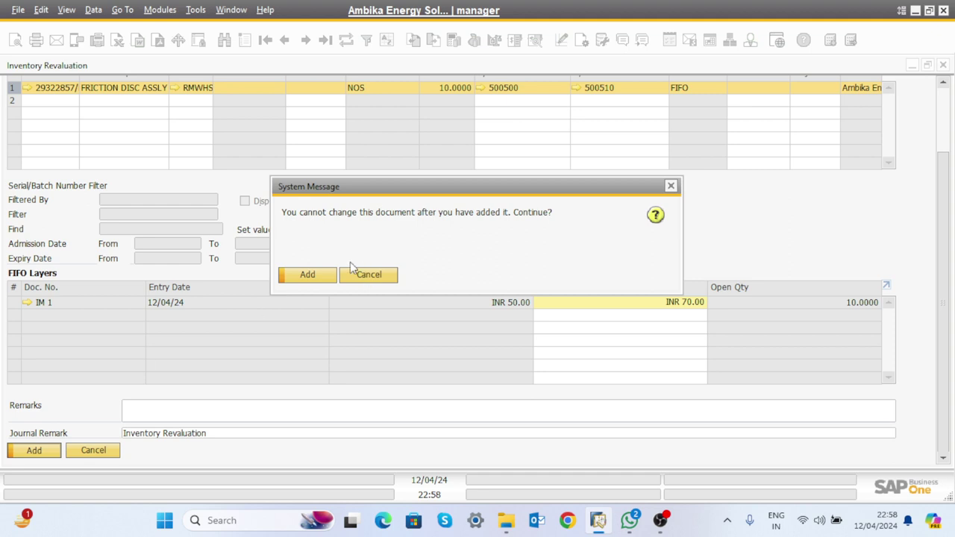
{"action": "left_click", "coordinate": [313, 274]}
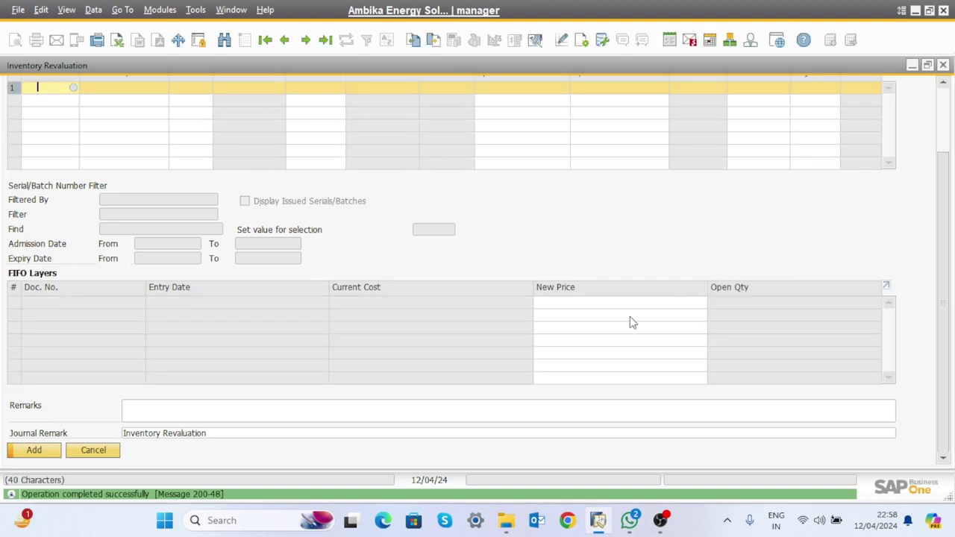
Check the last inventory revaluation record, and start a new revaluation for item 29322857/R.
{"action": "left_click_drag", "start_coordinate": [945, 261], "coordinate": [942, 166]}
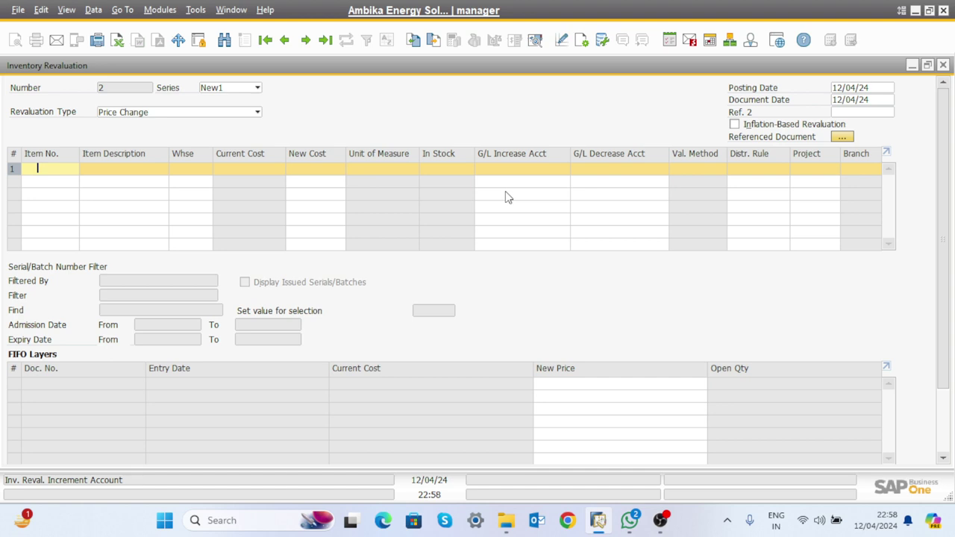
{"action": "left_click", "coordinate": [324, 40]}
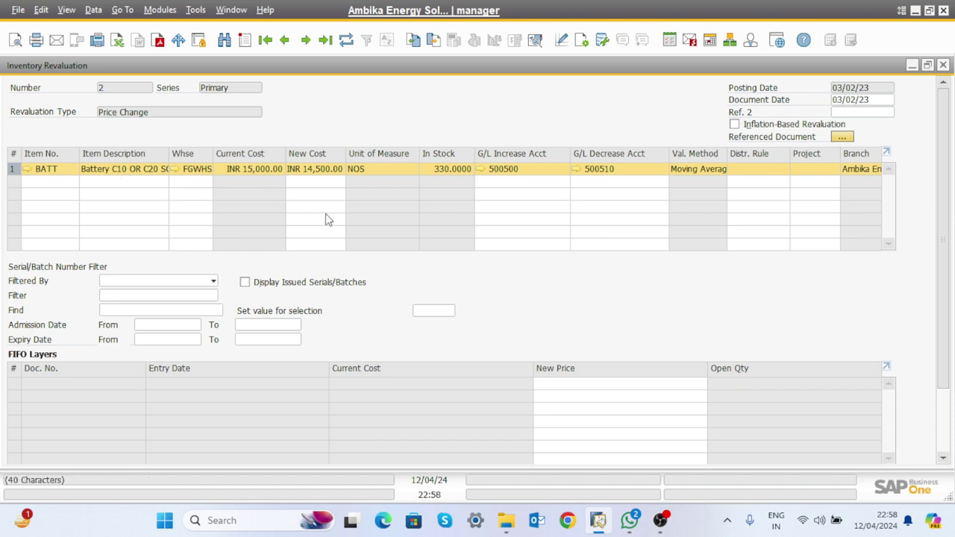
{"action": "key", "text": "ctrl+a"}
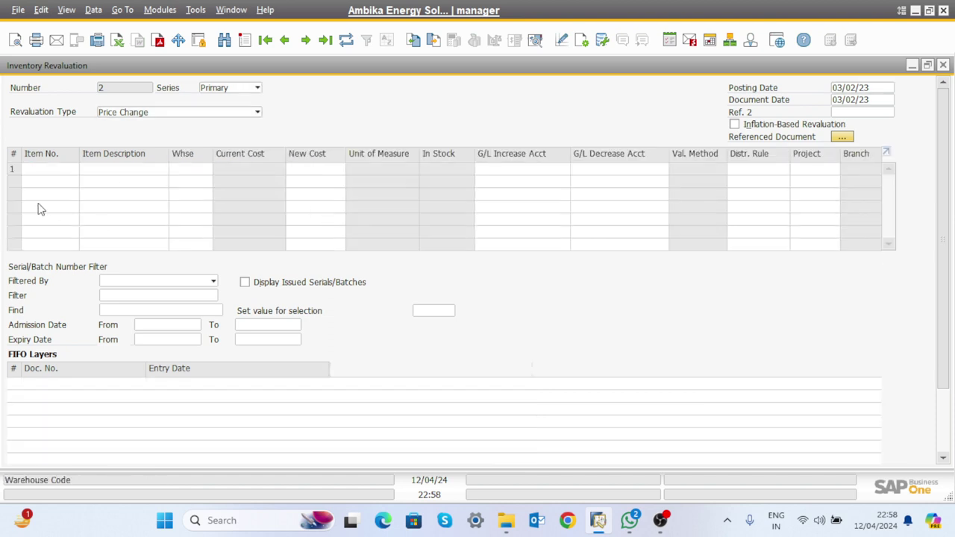
{"action": "left_click", "coordinate": [71, 177]}
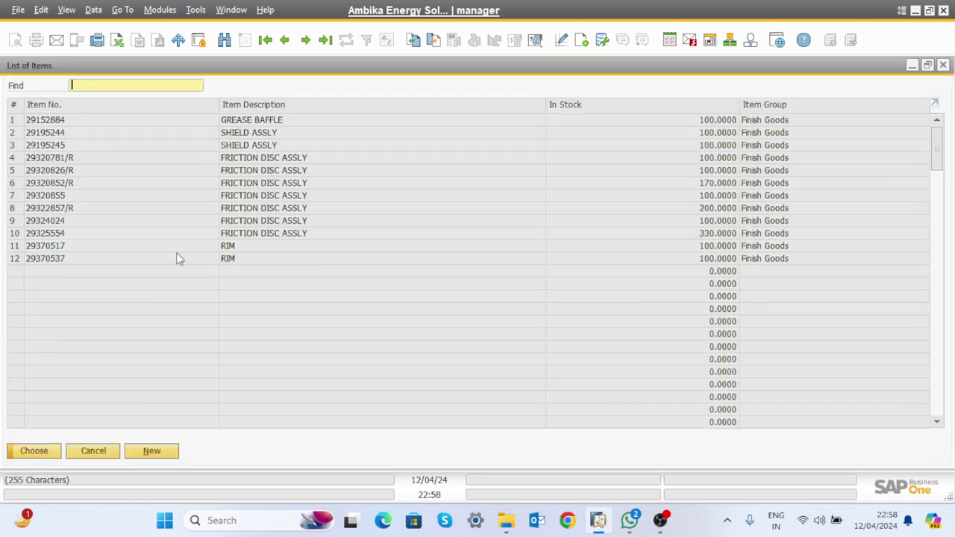
{"action": "left_click", "coordinate": [59, 209]}
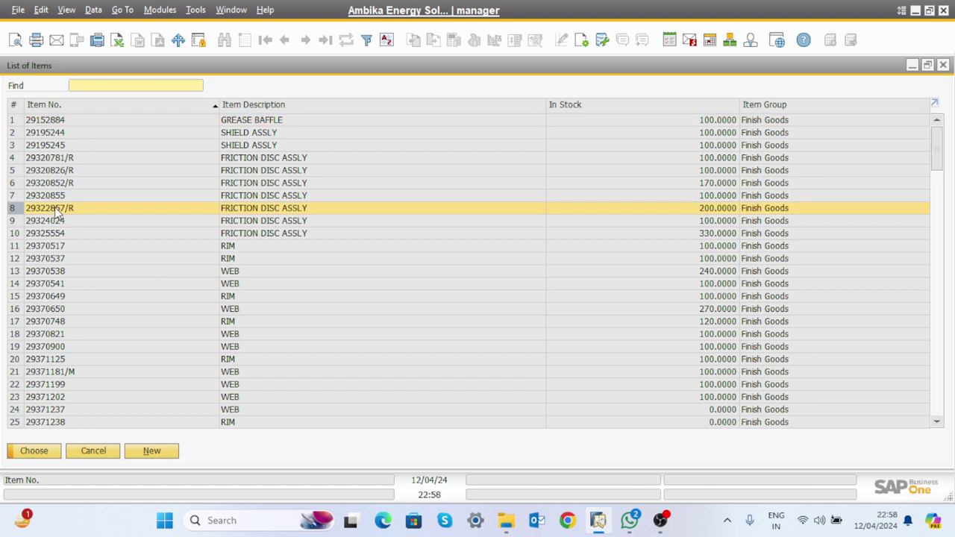
{"action": "left_click", "coordinate": [28, 451]}
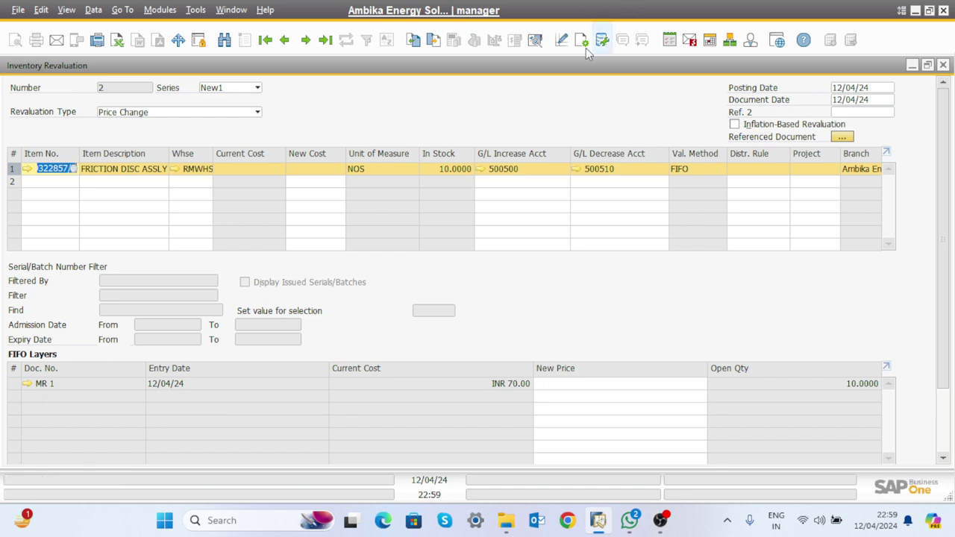
Set the FIFO layer's new price to INR 50, and preview the revaluation's journal entry before closing the preview.
{"action": "left_click", "coordinate": [535, 42]}
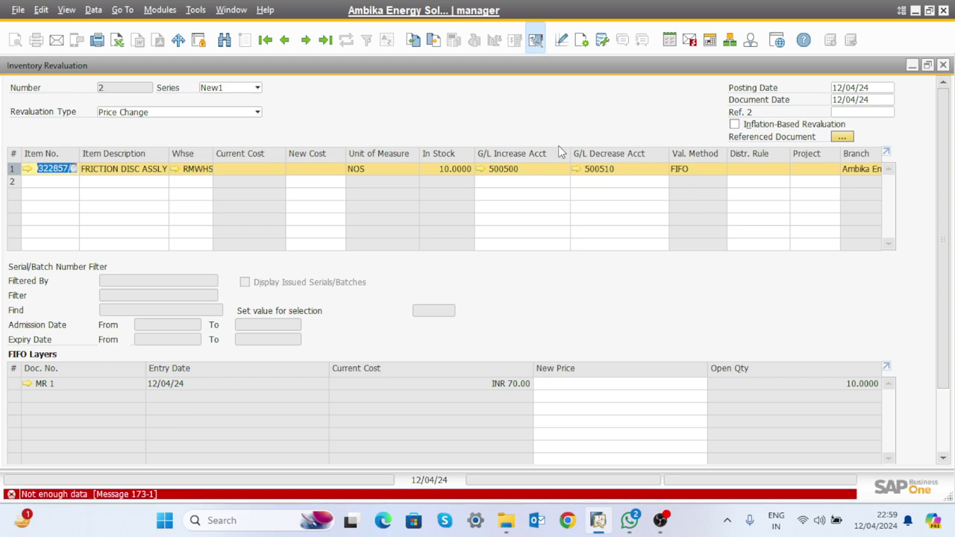
{"action": "left_click", "coordinate": [594, 382]}
{"action": "type", "text": "5"}
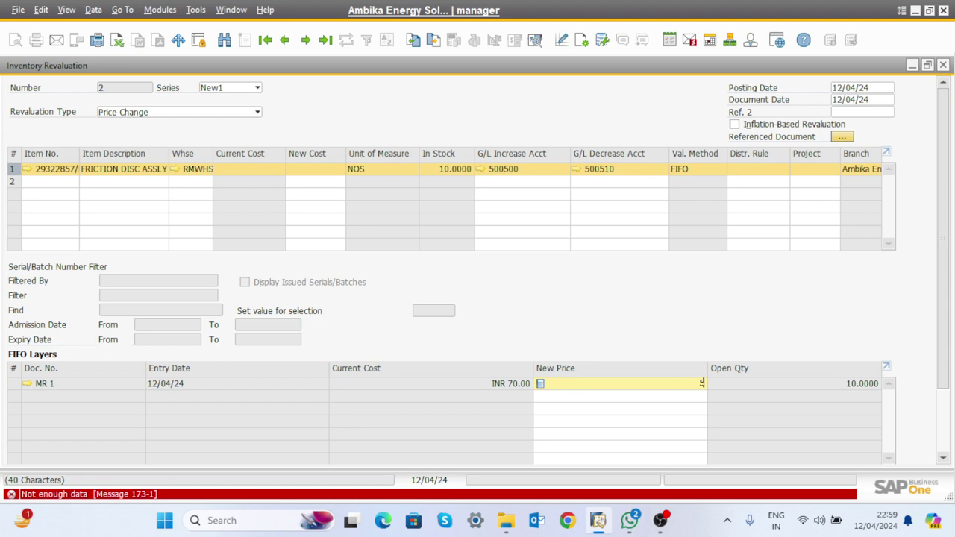
{"action": "type", "text": "0"}
{"action": "key", "text": "Tab"}
{"action": "left_click", "coordinate": [538, 42]}
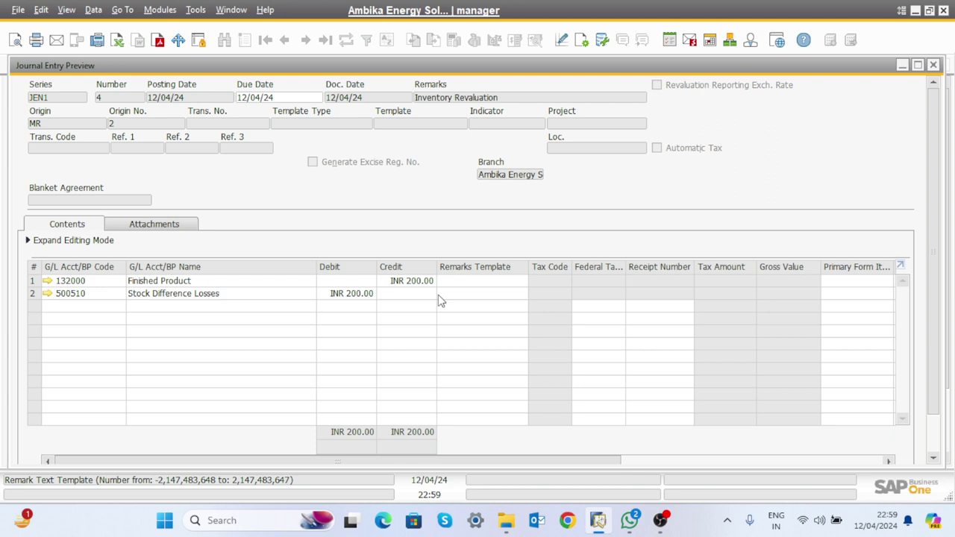
{"action": "left_click", "coordinate": [933, 65]}
{"action": "left_click", "coordinate": [941, 65]}
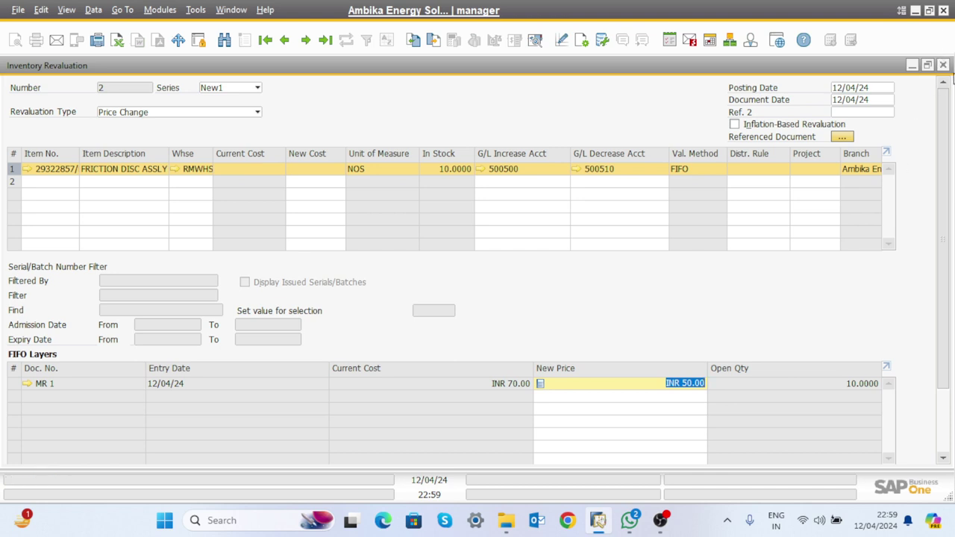
Close the second inventory revaluation without saving it, and close the Bill of Materials form.
{"action": "left_click", "coordinate": [944, 67]}
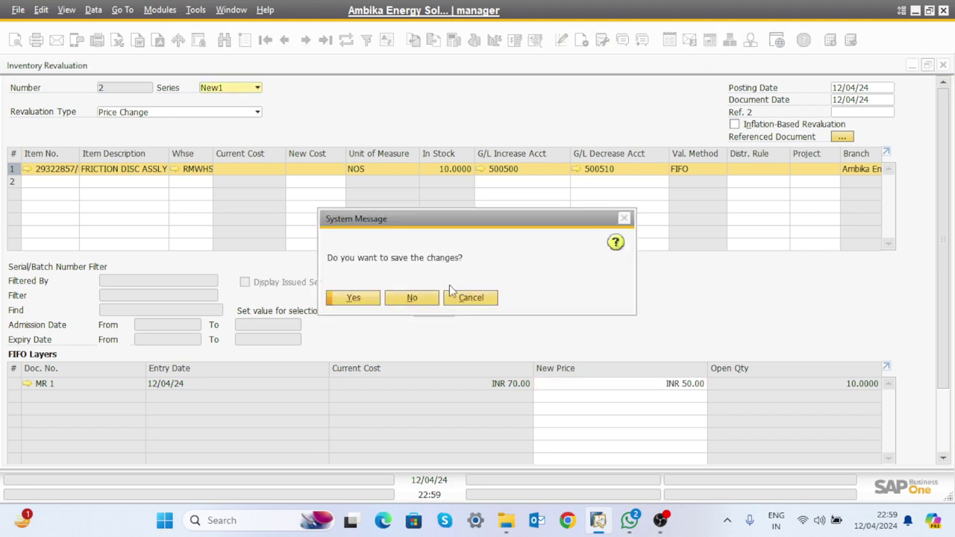
{"action": "left_click", "coordinate": [413, 298]}
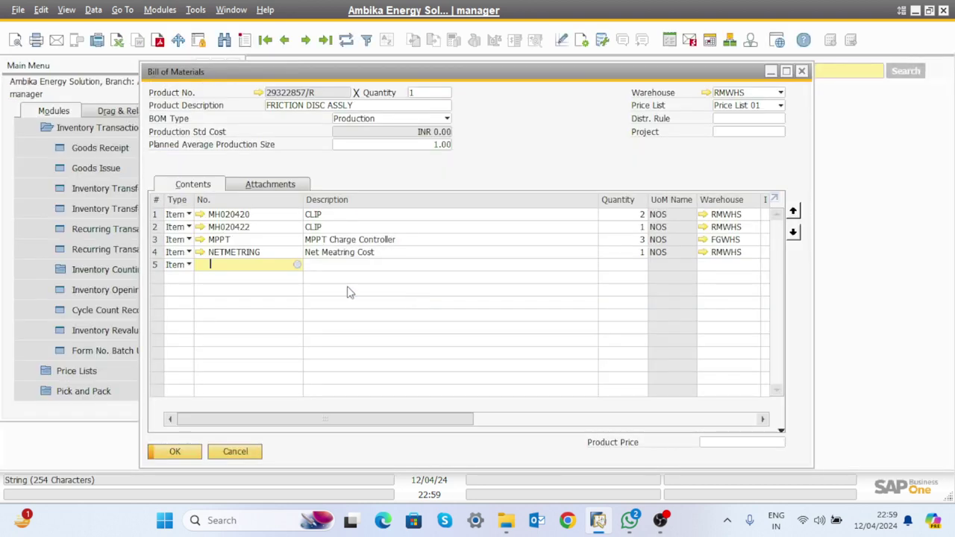
{"action": "left_click", "coordinate": [802, 71]}
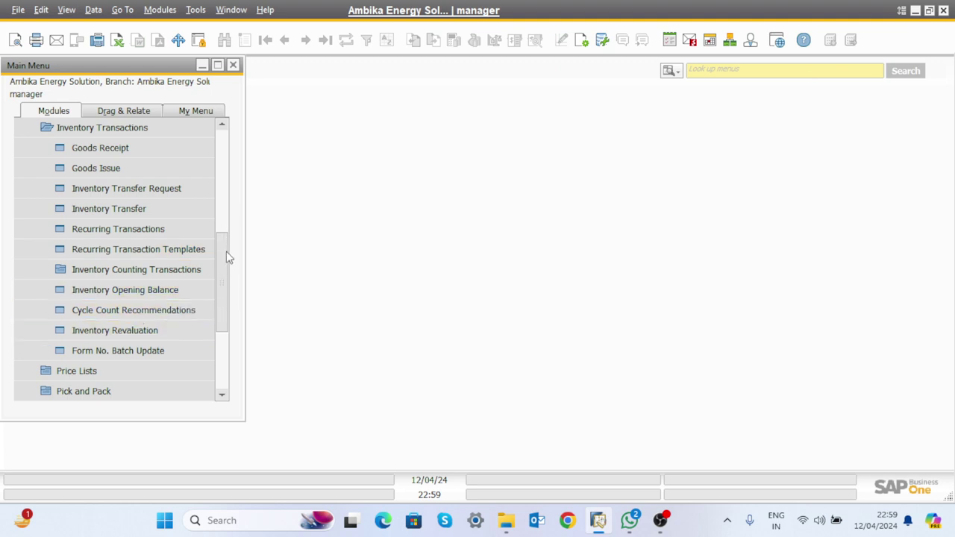
Open the Cycle Count Recommendations selection criteria, and close them without running the report.
{"action": "left_click_drag", "start_coordinate": [227, 257], "coordinate": [227, 283]}
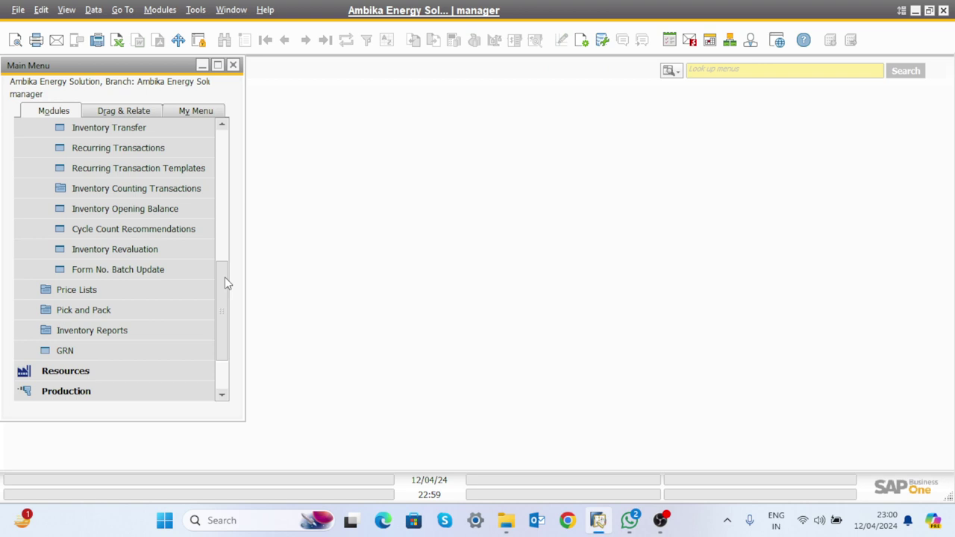
{"action": "left_click", "coordinate": [141, 237]}
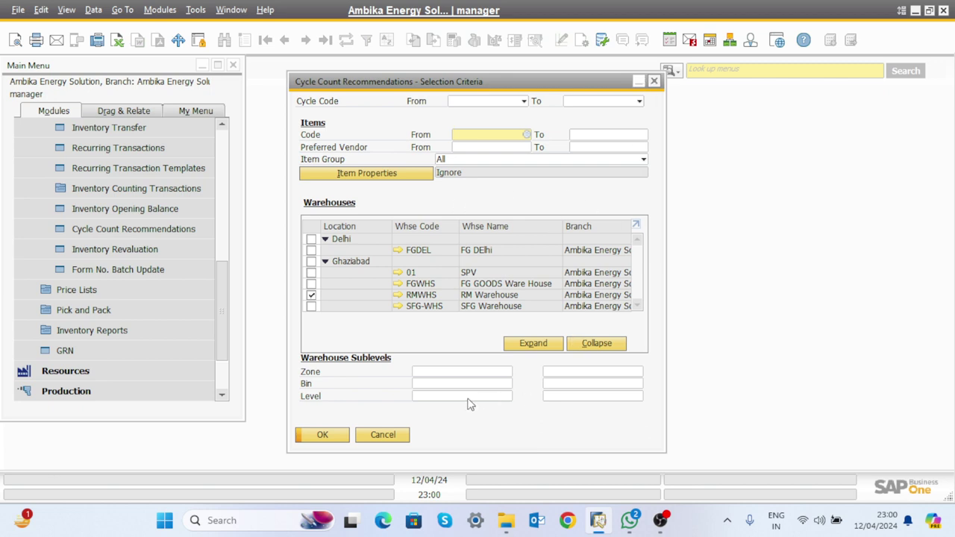
{"action": "left_click", "coordinate": [653, 81]}
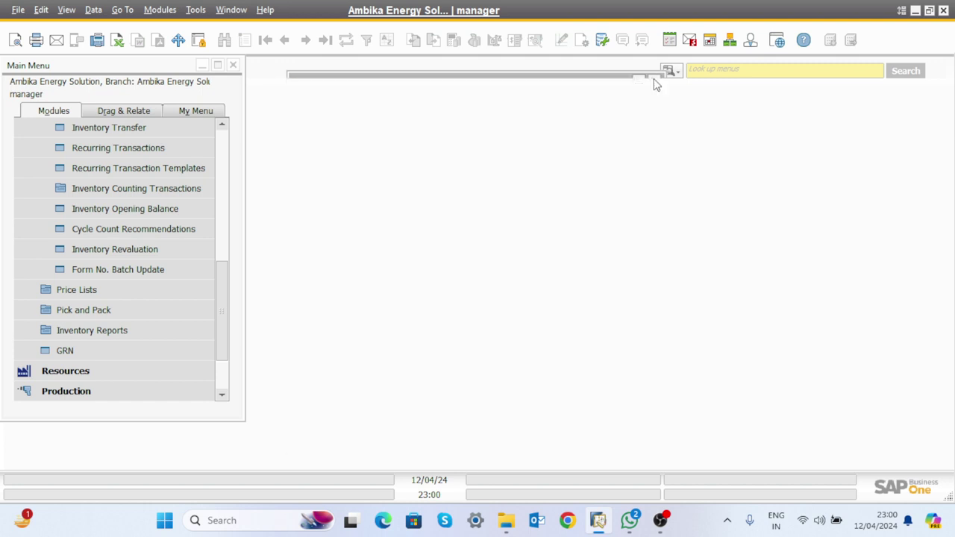
Look up "inventor" in the menu search, and try to open an Inventory Counting document from Inventory Counting Transactions.
{"action": "left_click", "coordinate": [707, 69]}
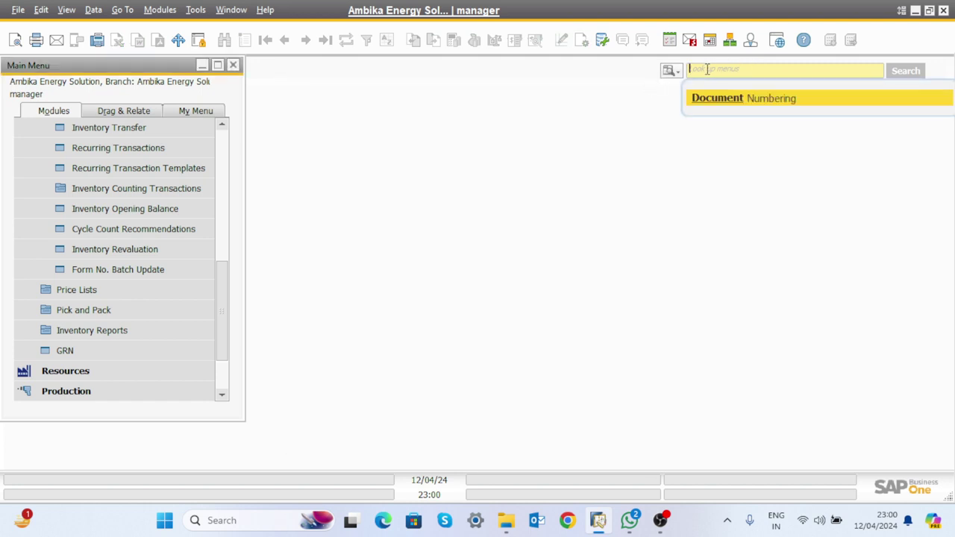
{"action": "type", "text": "inv"}
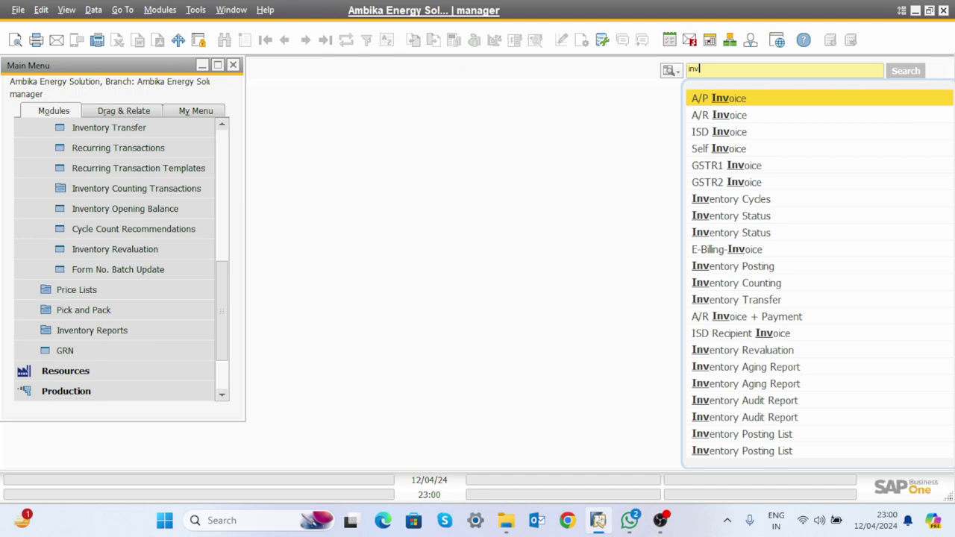
{"action": "type", "text": "entore"}
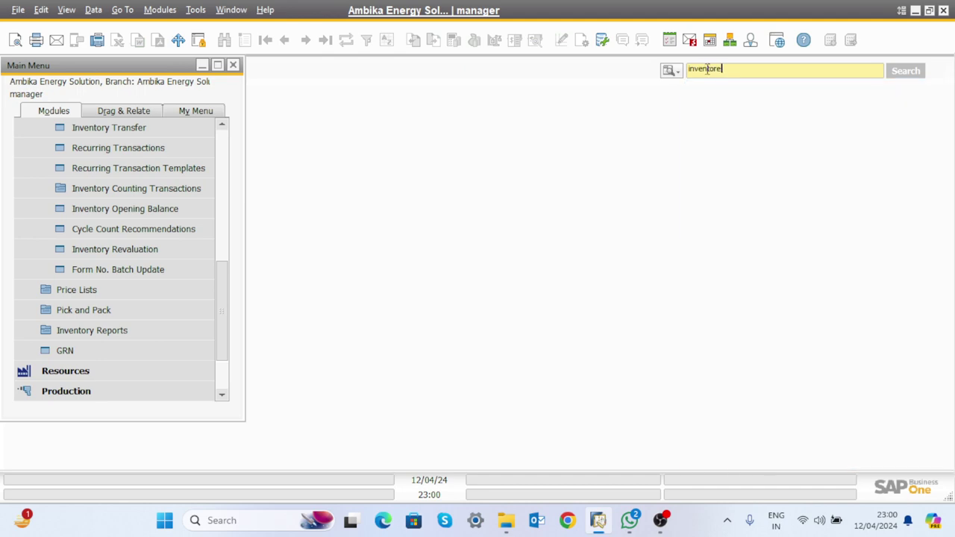
{"action": "key", "text": "BackSpace"}
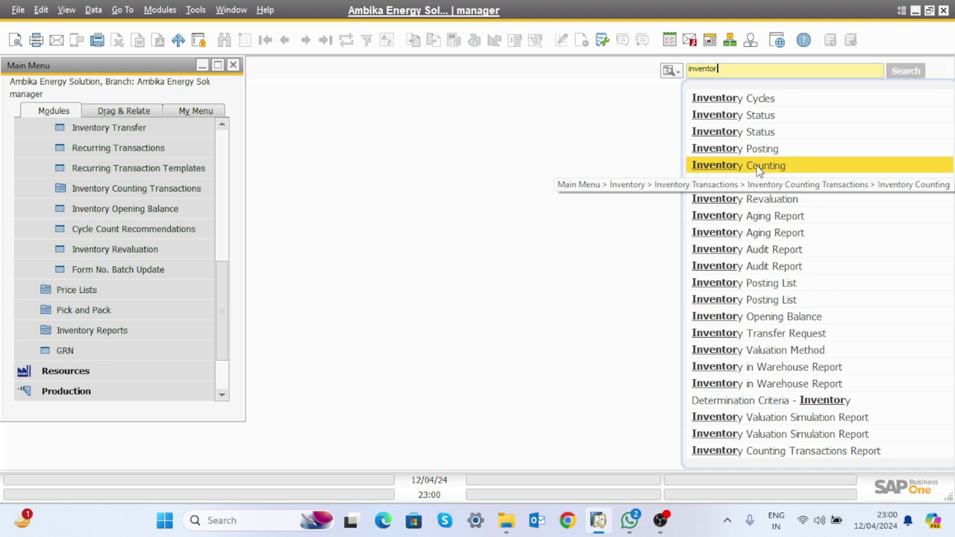
{"action": "left_click", "coordinate": [156, 191]}
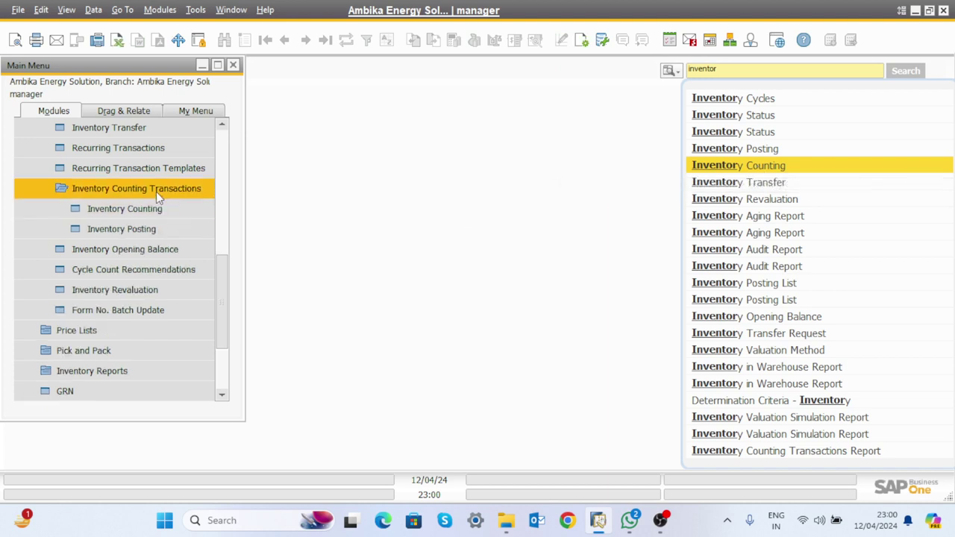
{"action": "left_click", "coordinate": [147, 209]}
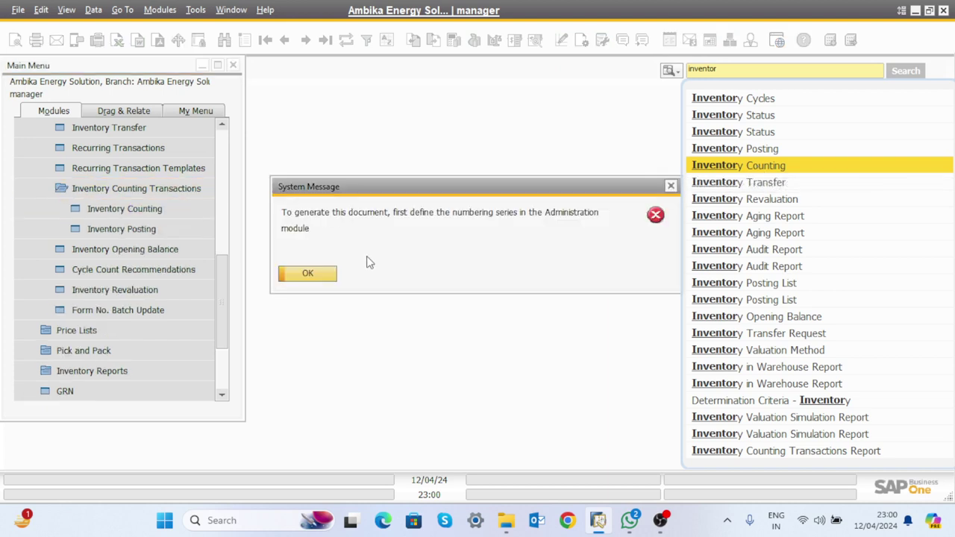
{"action": "left_click", "coordinate": [320, 276]}
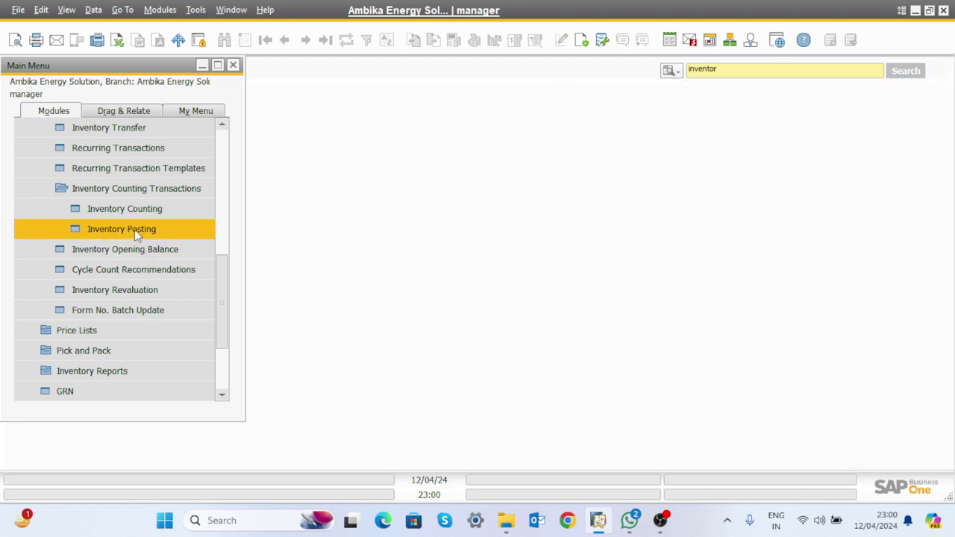
Replace the menu search text with a search for "document", and open the Document Numbering setup.
{"action": "left_click", "coordinate": [731, 69]}
{"action": "key", "text": "BackSpace"}
{"action": "key", "text": "BackSpace"}
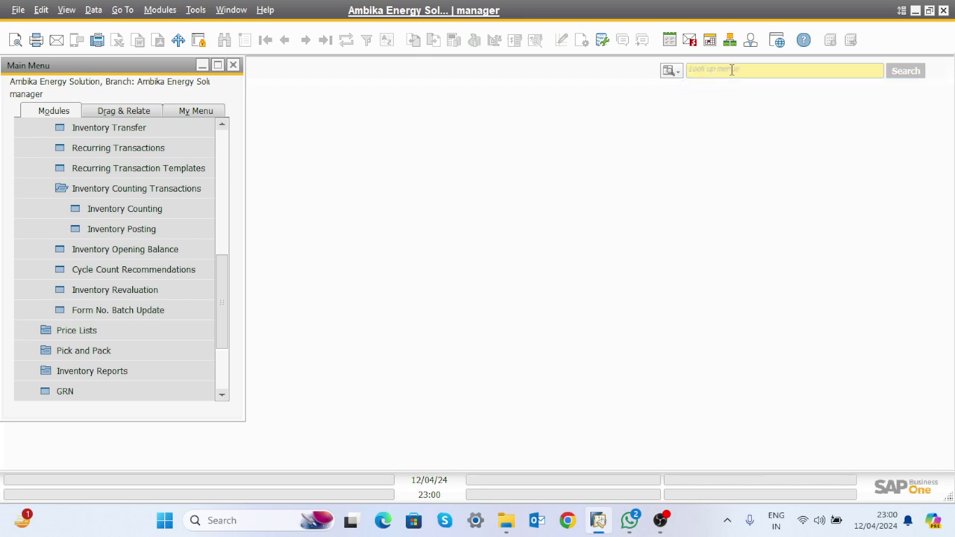
{"action": "type", "text": "d"}
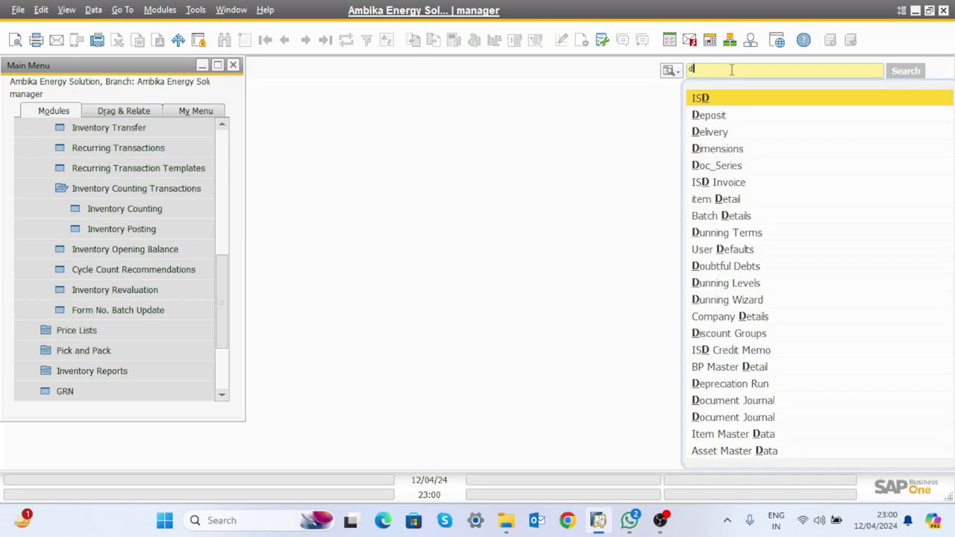
{"action": "type", "text": "ocumen"}
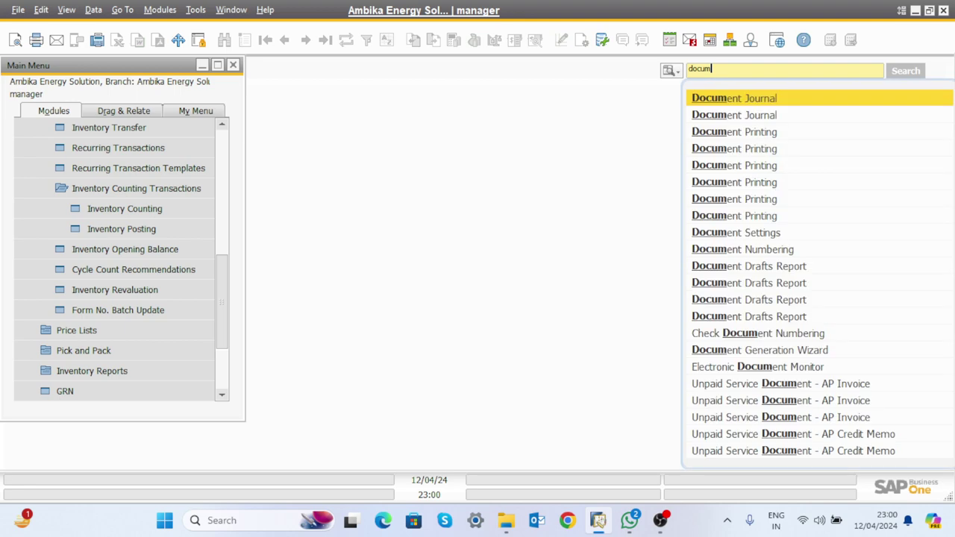
{"action": "left_click", "coordinate": [755, 249]}
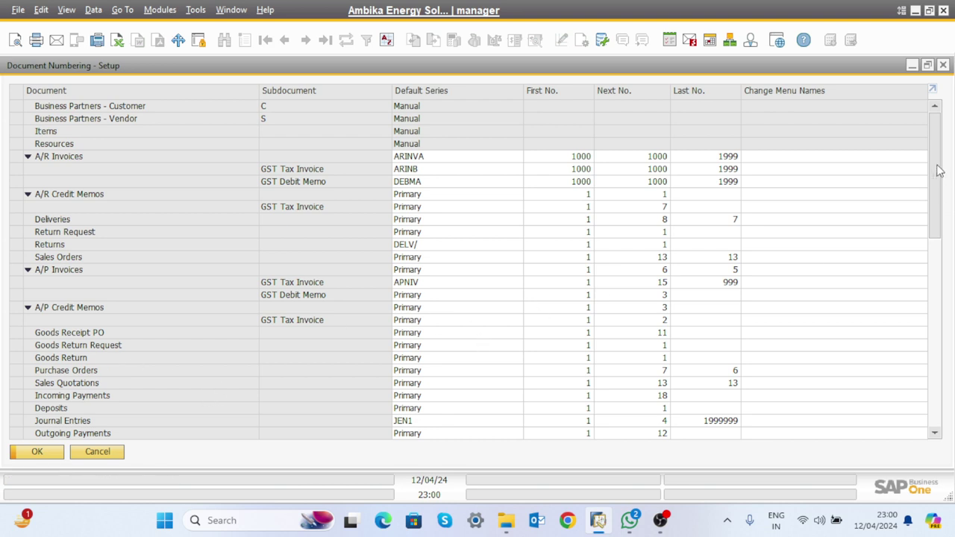
Open the Inventory Posting numbering series, and set the period indicator of series INVP to FY2425.
{"action": "scroll", "coordinate": [941, 212], "scroll_direction": "down", "scroll_amount": 3}
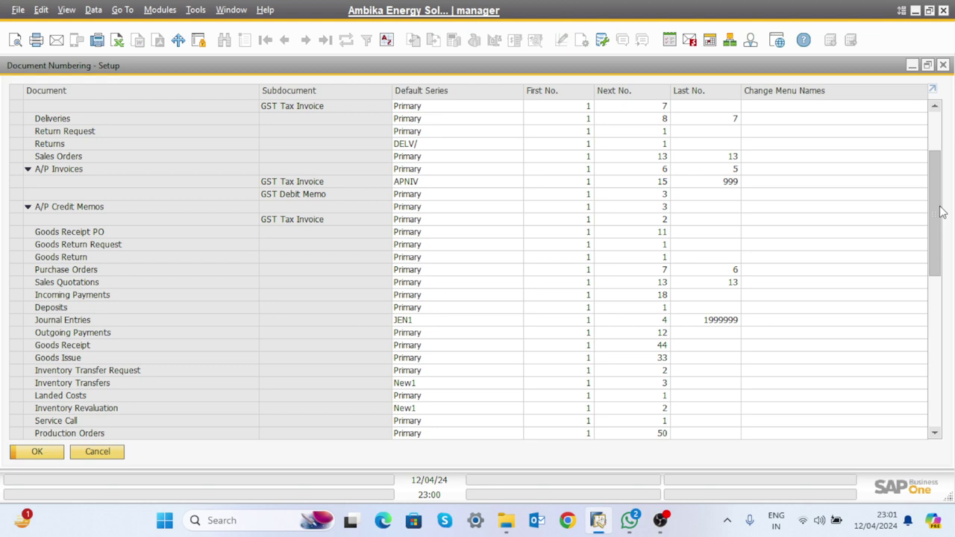
{"action": "scroll", "coordinate": [941, 216], "scroll_direction": "down", "scroll_amount": 2}
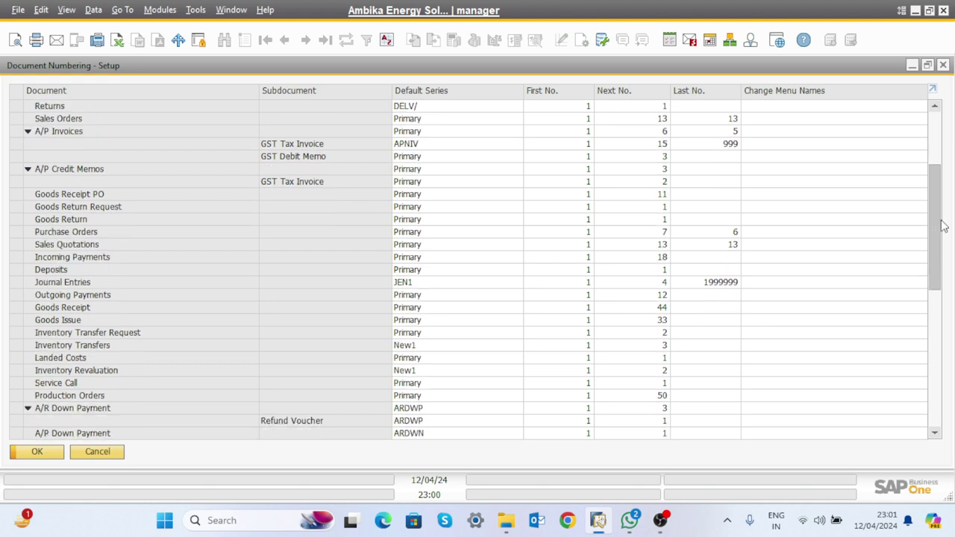
{"action": "scroll", "coordinate": [941, 226], "scroll_direction": "down", "scroll_amount": 1}
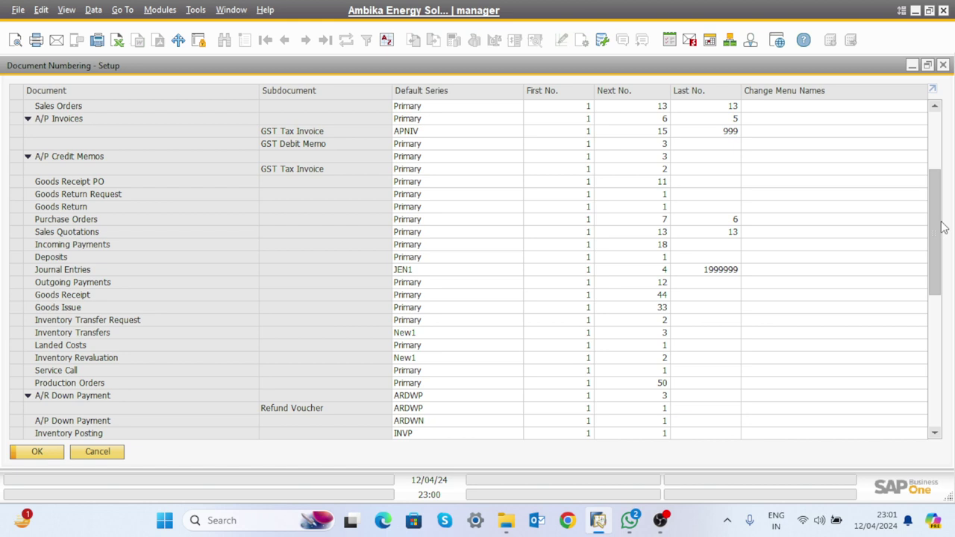
{"action": "scroll", "coordinate": [944, 234], "scroll_direction": "down", "scroll_amount": 4}
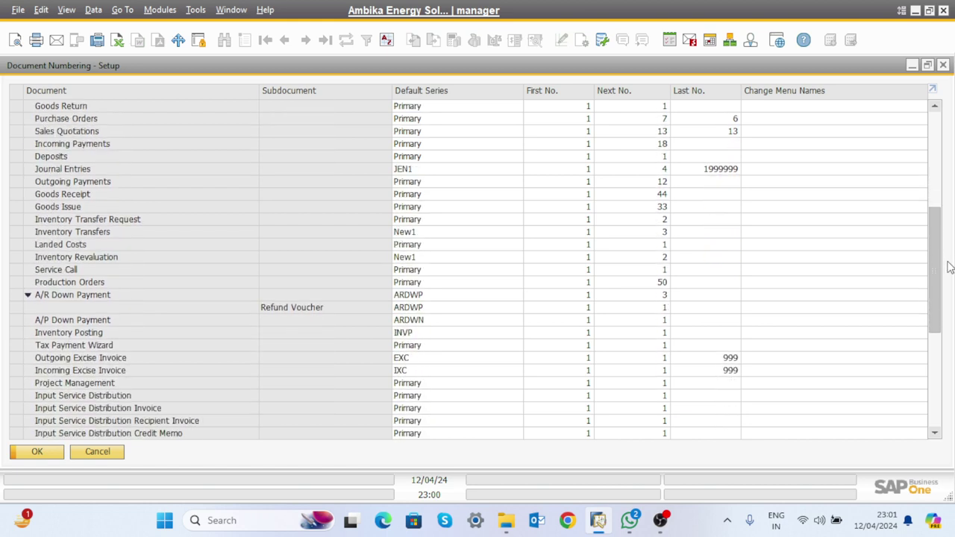
{"action": "scroll", "coordinate": [948, 273], "scroll_direction": "down", "scroll_amount": 2}
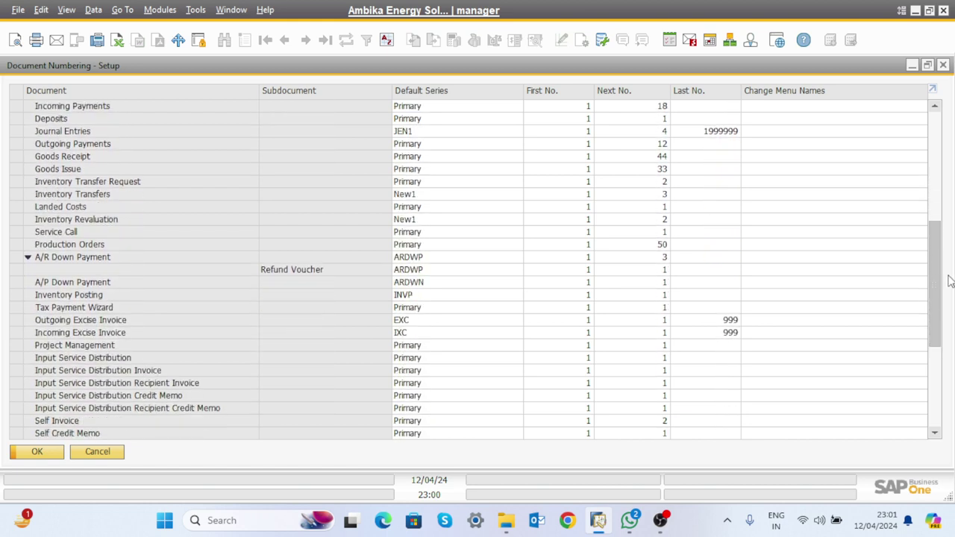
{"action": "scroll", "coordinate": [948, 280], "scroll_direction": "down", "scroll_amount": 3}
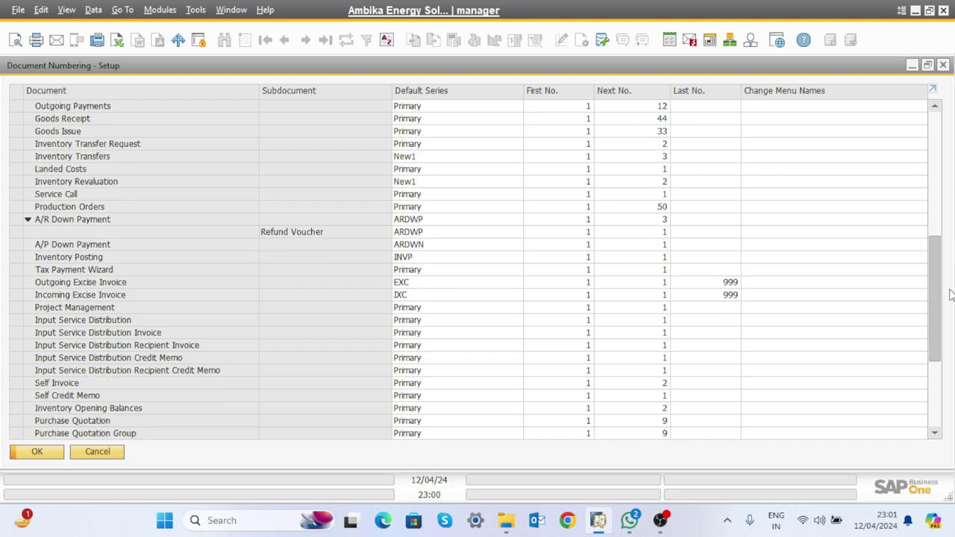
{"action": "left_click_drag", "start_coordinate": [950, 302], "coordinate": [932, 289]}
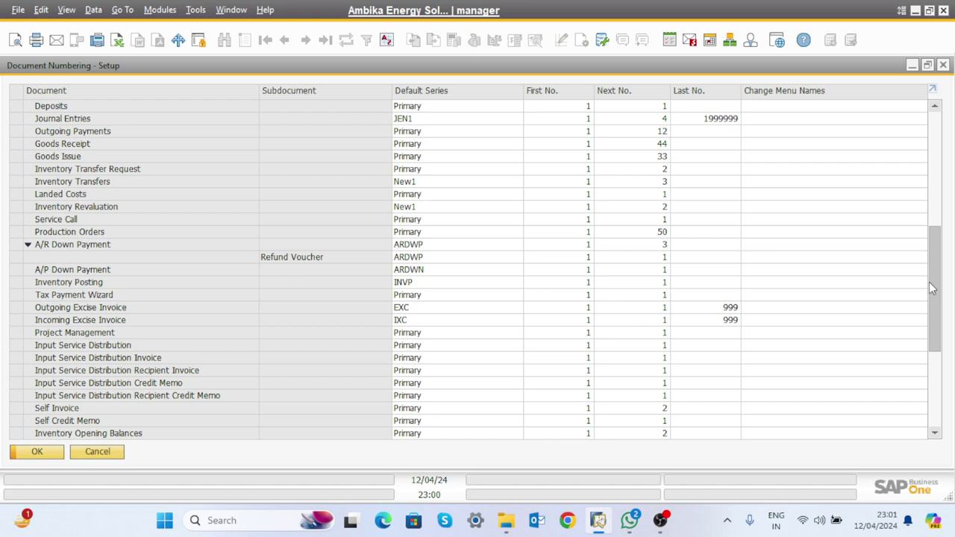
{"action": "left_click_drag", "start_coordinate": [932, 289], "coordinate": [932, 289]}
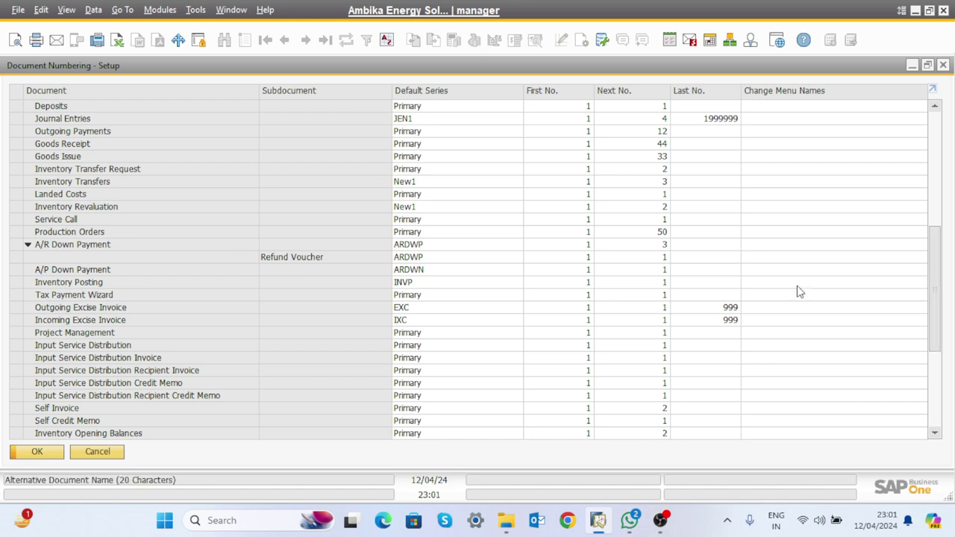
{"action": "double_click", "coordinate": [15, 285]}
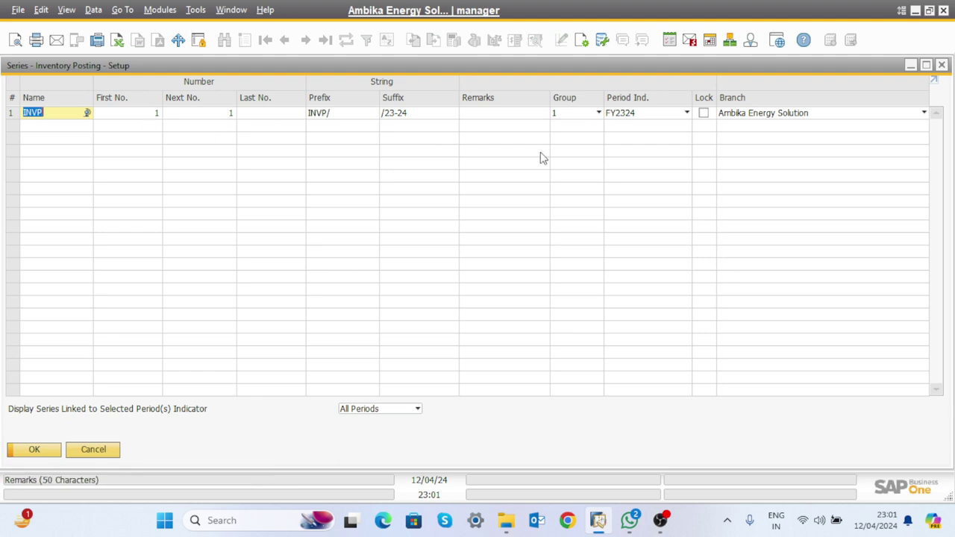
{"action": "left_click", "coordinate": [650, 117]}
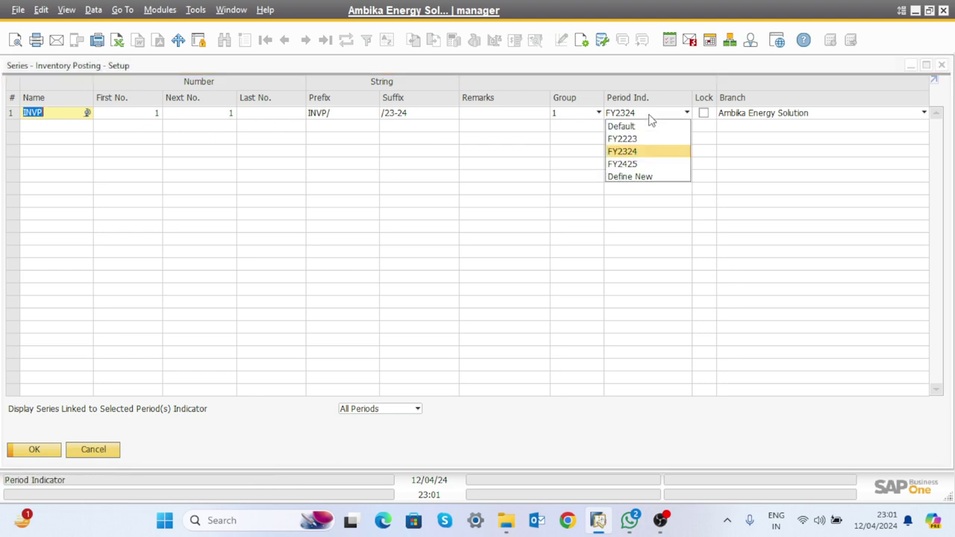
{"action": "left_click", "coordinate": [627, 165]}
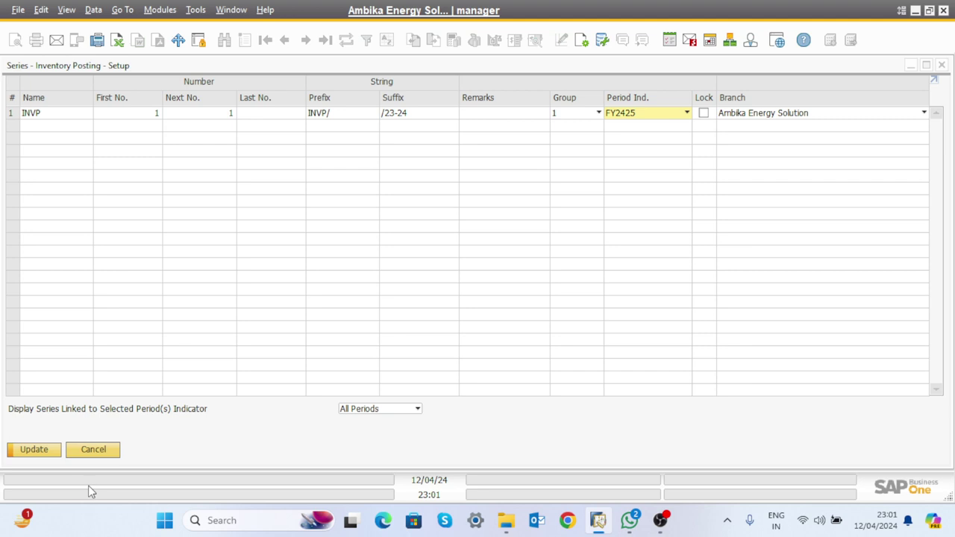
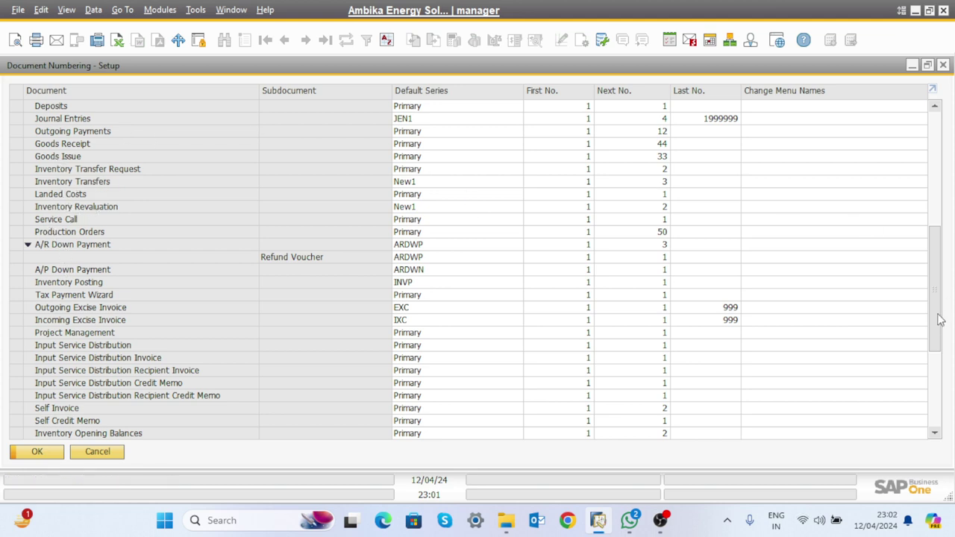
Find Inventory Counting in the document numbering list, open its numbering series, and check the period indicator options of the Primary series.
{"action": "left_click_drag", "start_coordinate": [931, 320], "coordinate": [909, 199]}
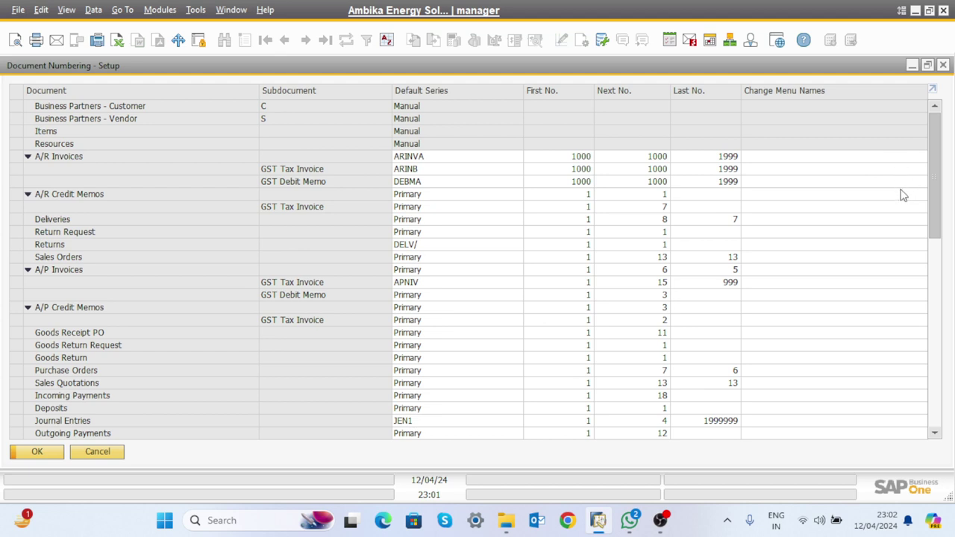
{"action": "left_click_drag", "start_coordinate": [902, 198], "coordinate": [917, 231]}
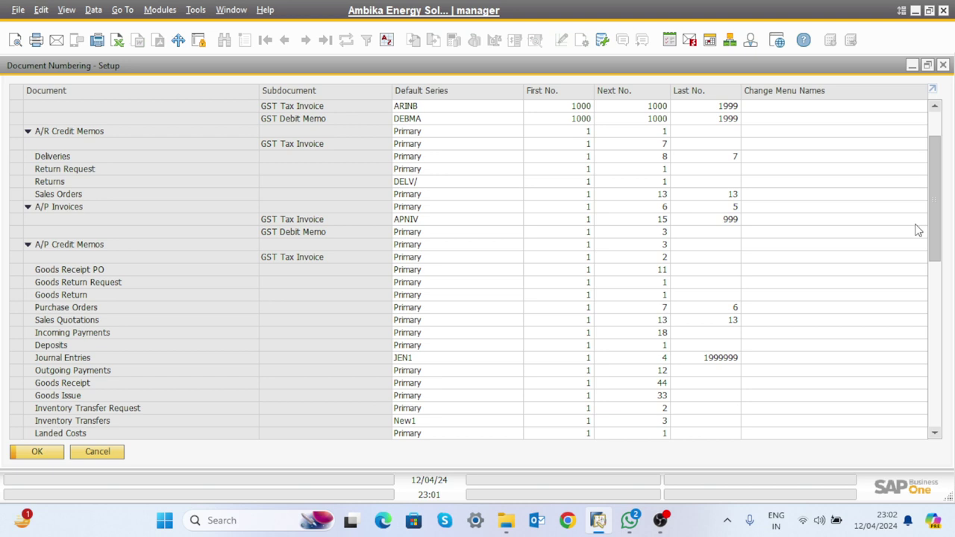
{"action": "scroll", "coordinate": [917, 231], "scroll_direction": "down", "scroll_amount": 1}
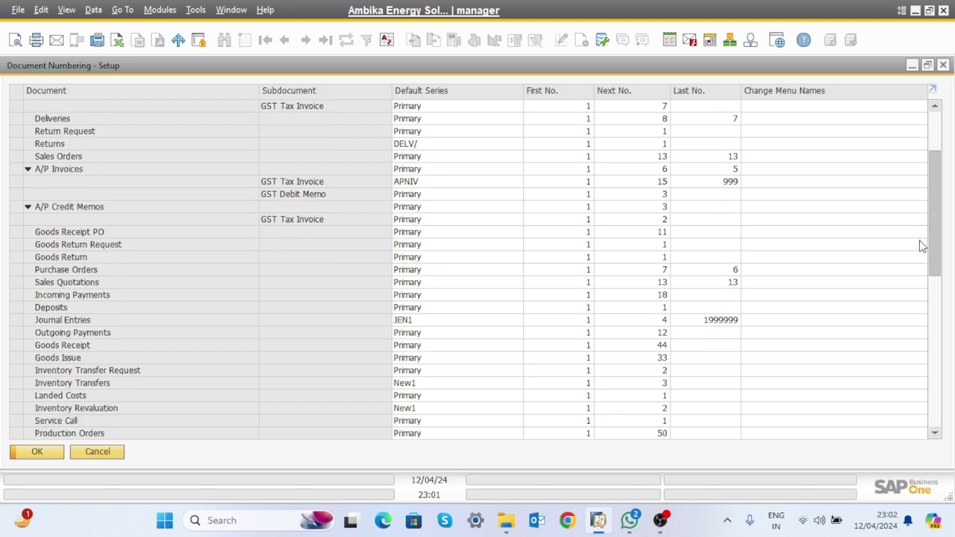
{"action": "scroll", "coordinate": [922, 246], "scroll_direction": "down", "scroll_amount": 2}
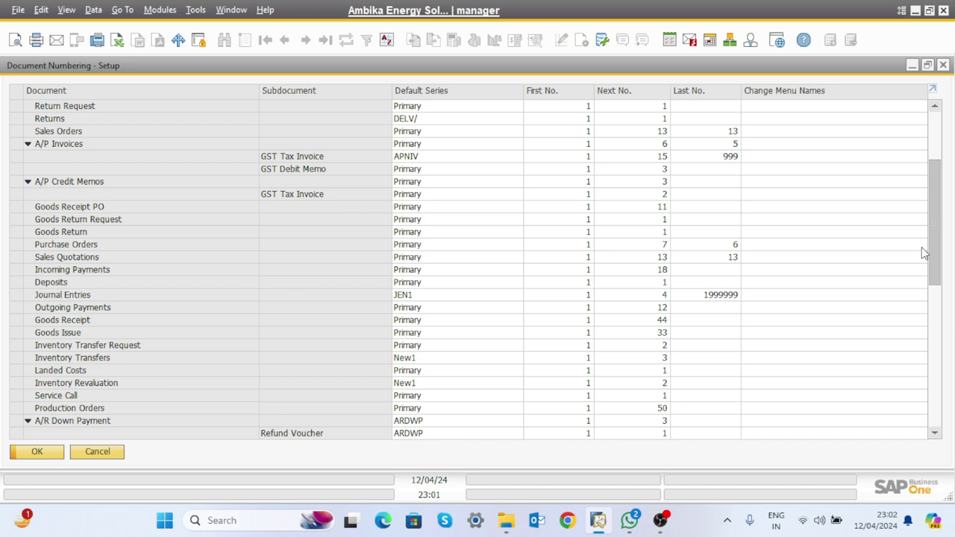
{"action": "scroll", "coordinate": [921, 246], "scroll_direction": "down", "scroll_amount": 3}
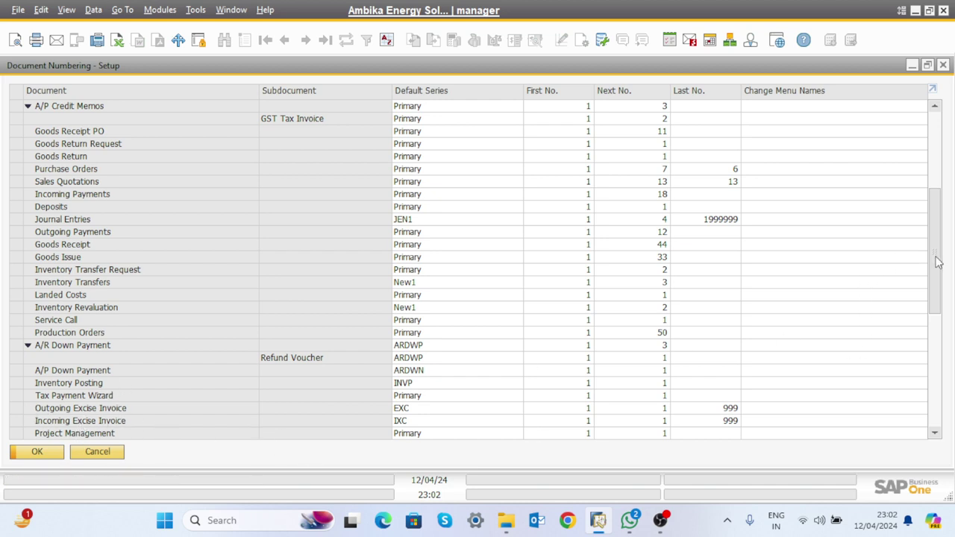
{"action": "left_click_drag", "start_coordinate": [939, 262], "coordinate": [949, 313]}
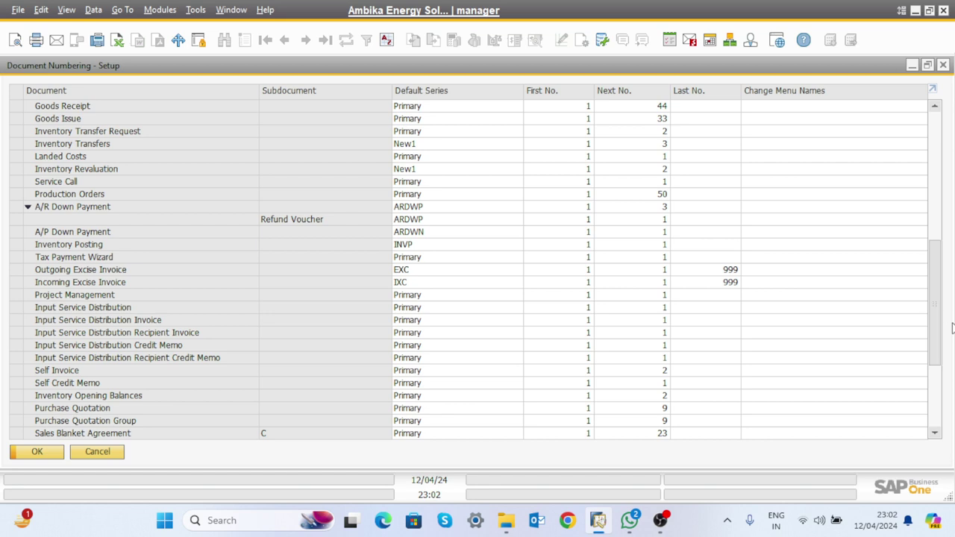
{"action": "left_click_drag", "start_coordinate": [942, 315], "coordinate": [939, 340]}
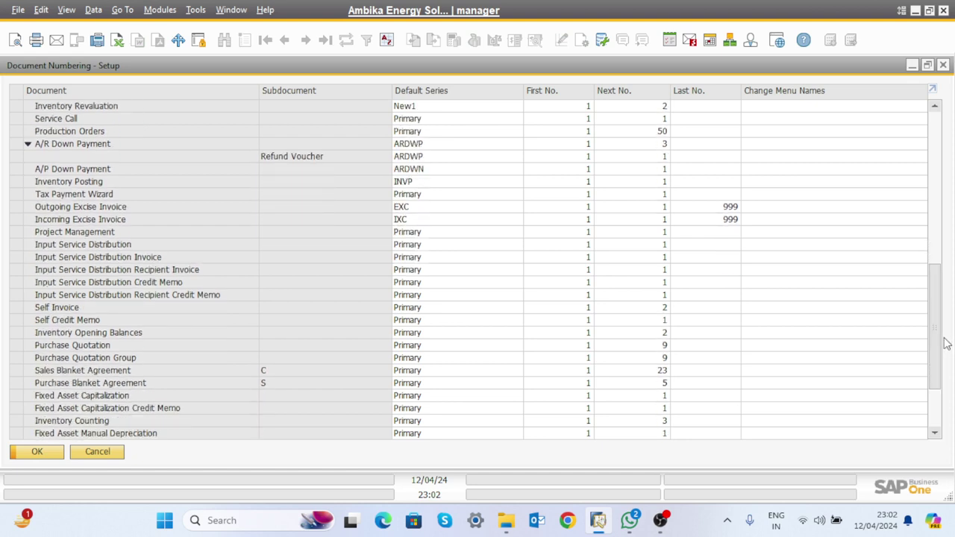
{"action": "double_click", "coordinate": [17, 420]}
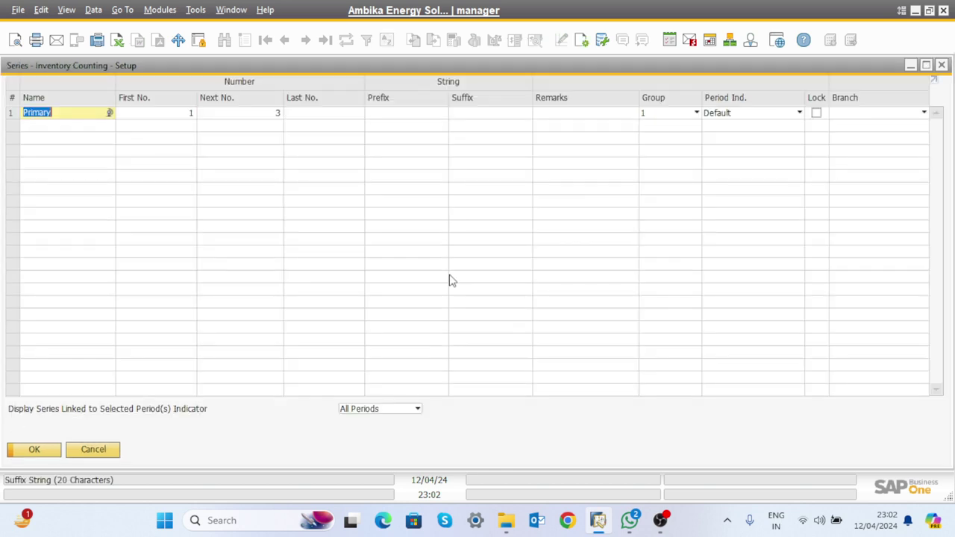
{"action": "left_click", "coordinate": [760, 115]}
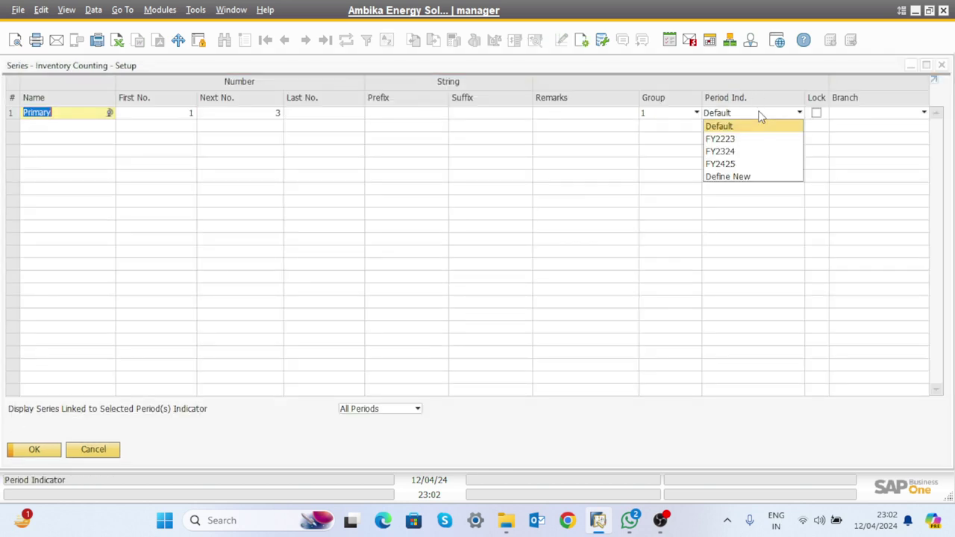
{"action": "left_click", "coordinate": [541, 215]}
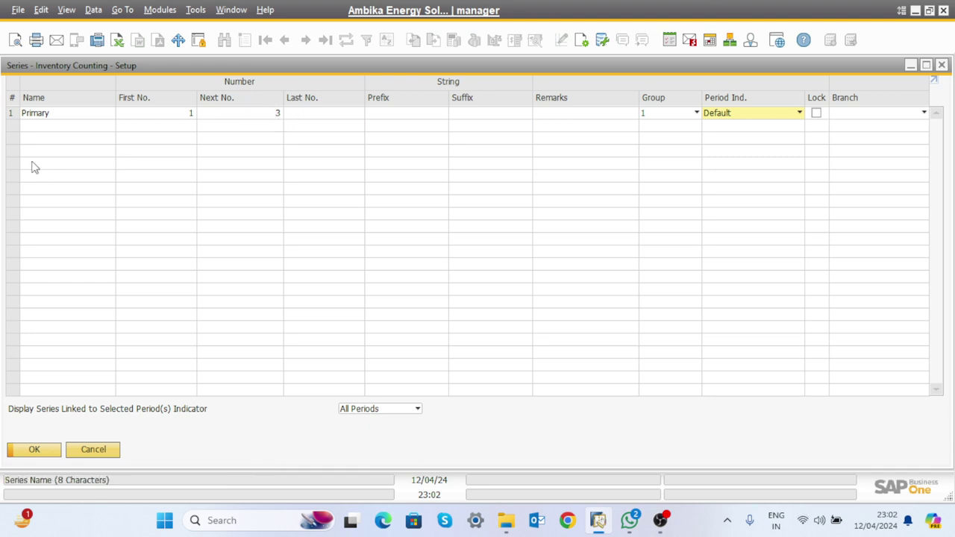
Add a second series row for Inventory Counting with first number 1 and branch Ambika Energy Solution.
{"action": "right_click", "coordinate": [14, 113]}
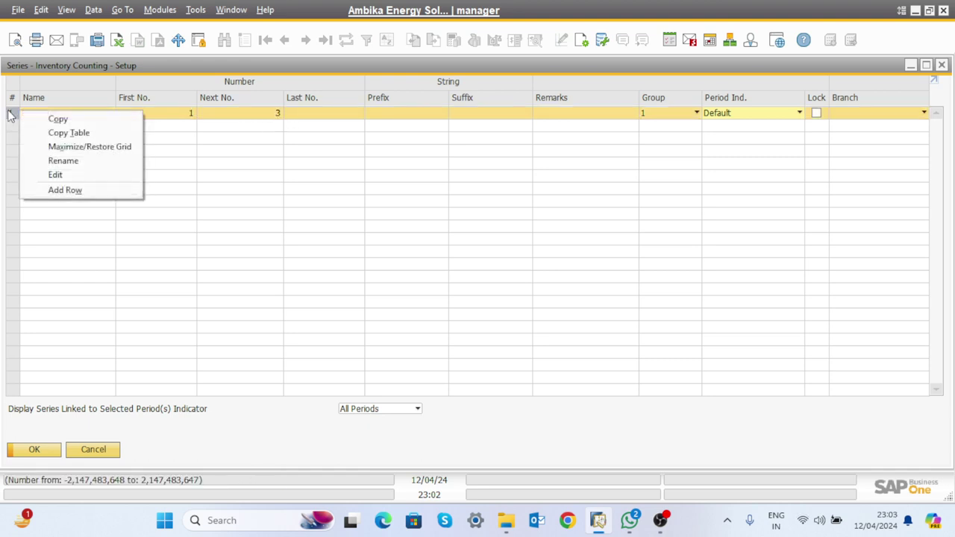
{"action": "left_click", "coordinate": [72, 189]}
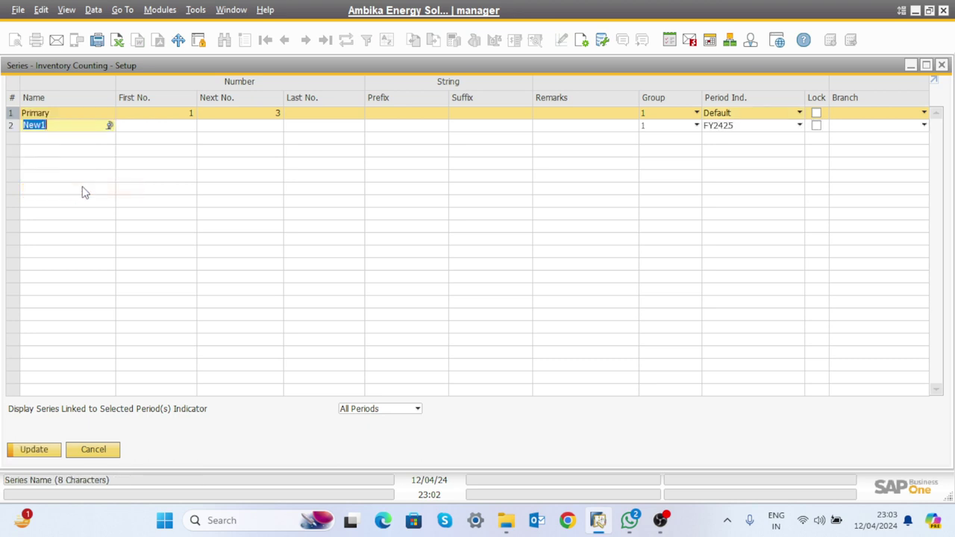
{"action": "left_click", "coordinate": [189, 126]}
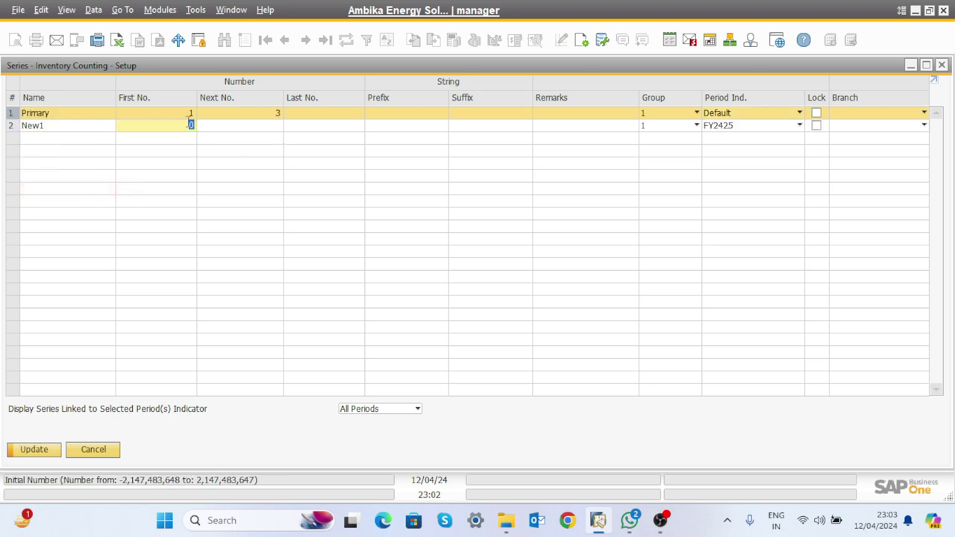
{"action": "type", "text": "1"}
{"action": "key", "text": "Tab"}
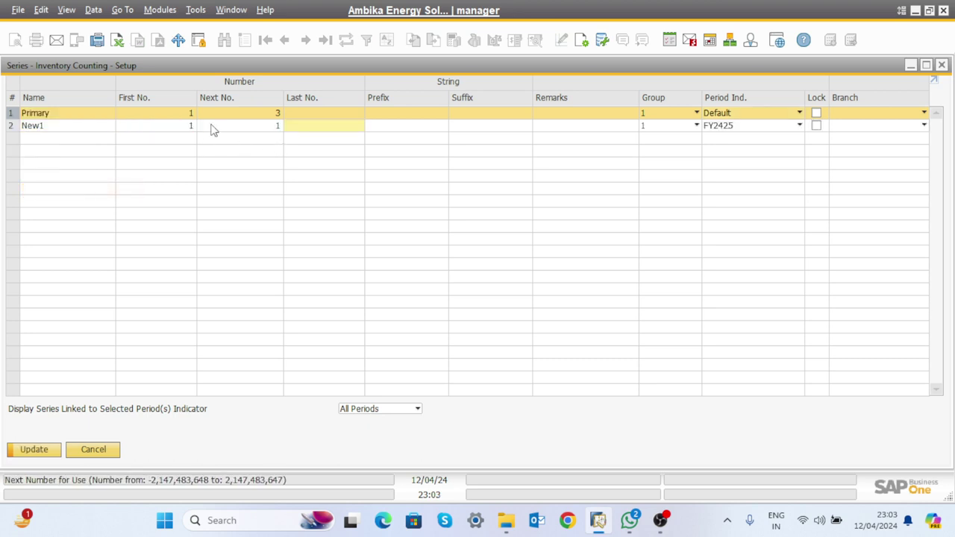
{"action": "left_click", "coordinate": [882, 128]}
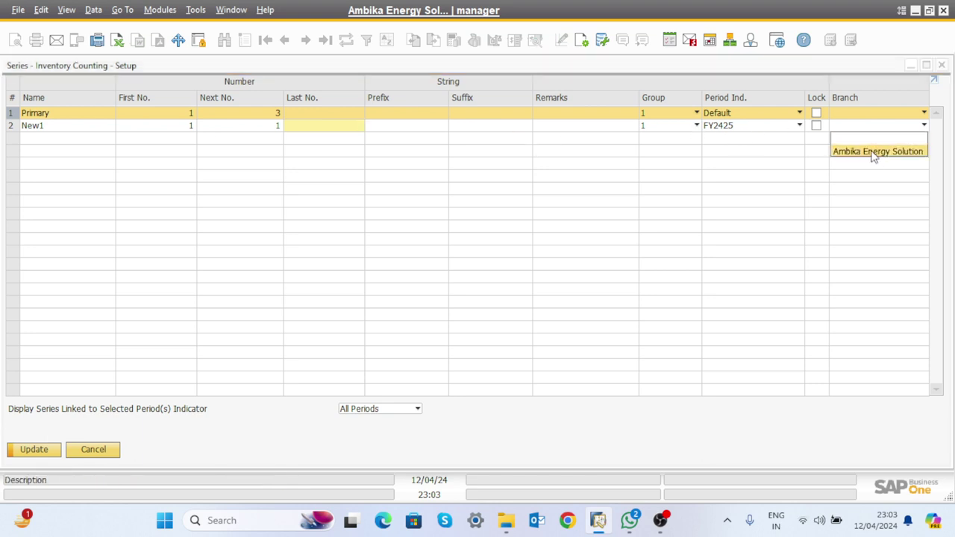
{"action": "left_click", "coordinate": [874, 152]}
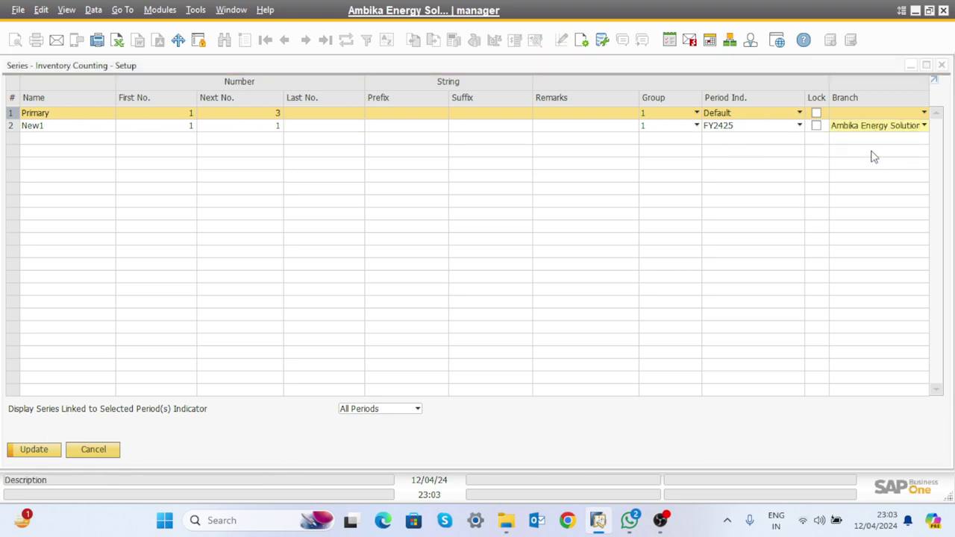
Save the new Inventory Counting series, update the document numbering setup, and close it.
{"action": "left_click", "coordinate": [33, 449]}
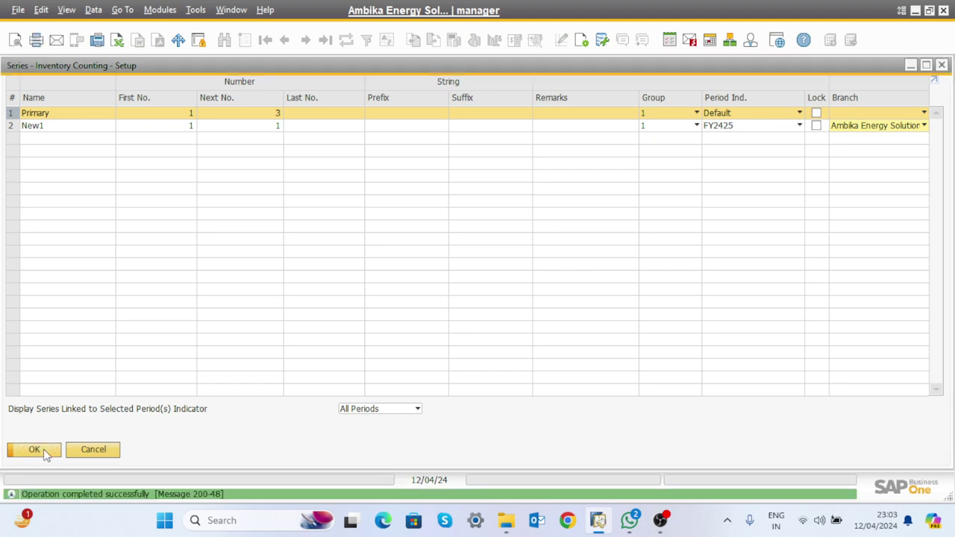
{"action": "left_click", "coordinate": [33, 449]}
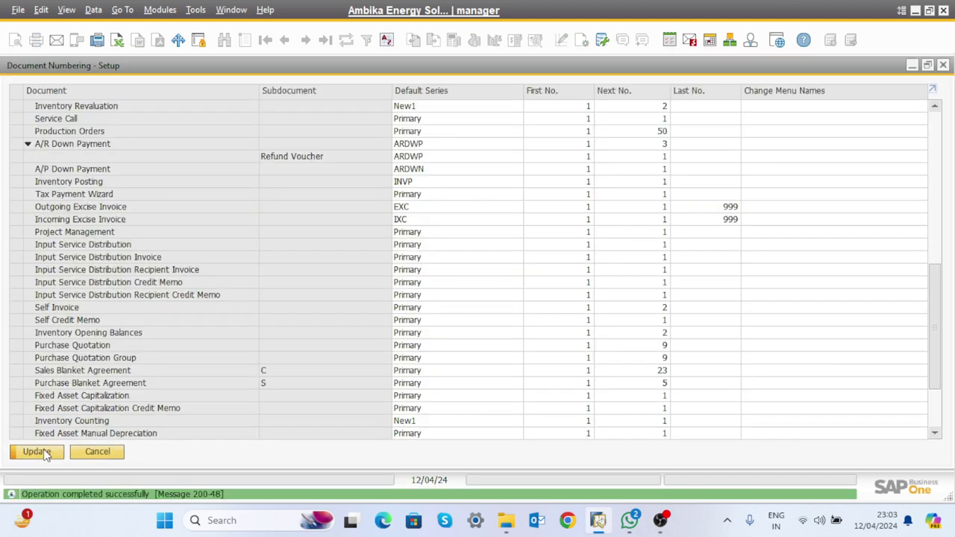
{"action": "left_click", "coordinate": [44, 452]}
{"action": "left_click", "coordinate": [39, 452]}
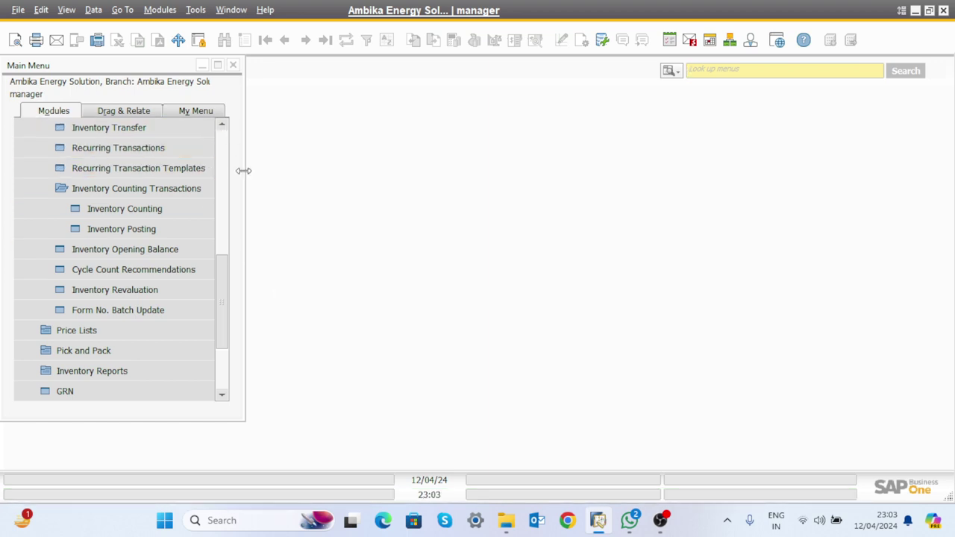
Open a new Inventory Counting document from Inventory Counting Transactions in the Inventory module, and maximize its window.
{"action": "left_click_drag", "start_coordinate": [221, 288], "coordinate": [231, 134]}
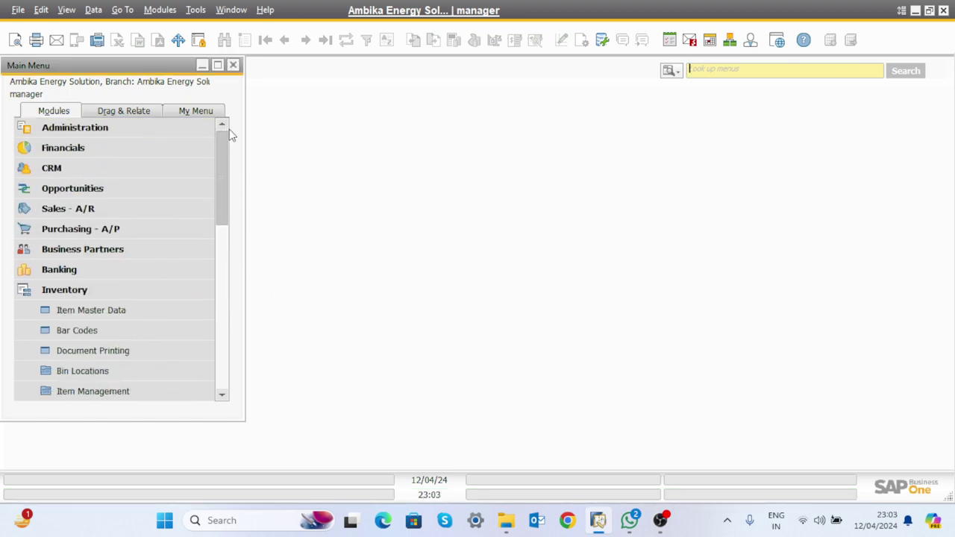
{"action": "left_click", "coordinate": [29, 292]}
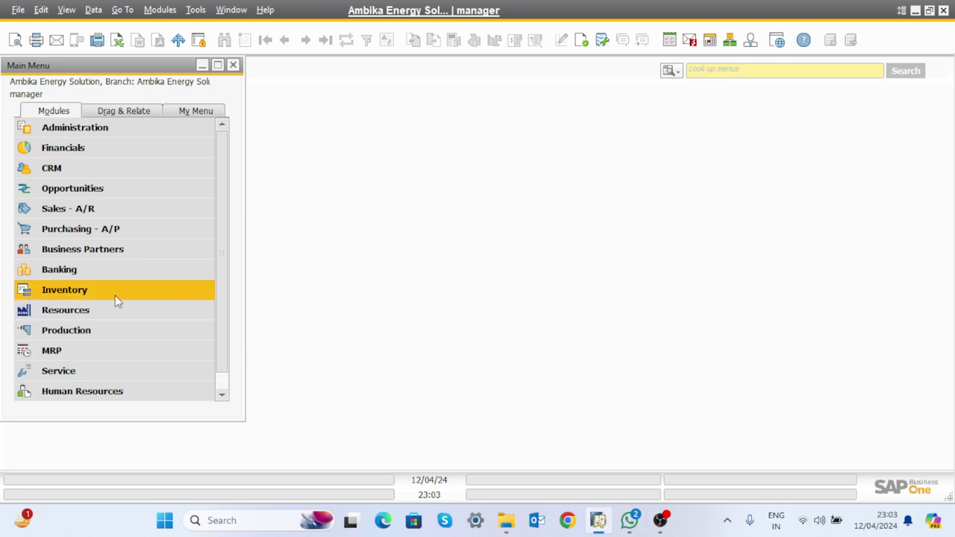
{"action": "left_click", "coordinate": [112, 295]}
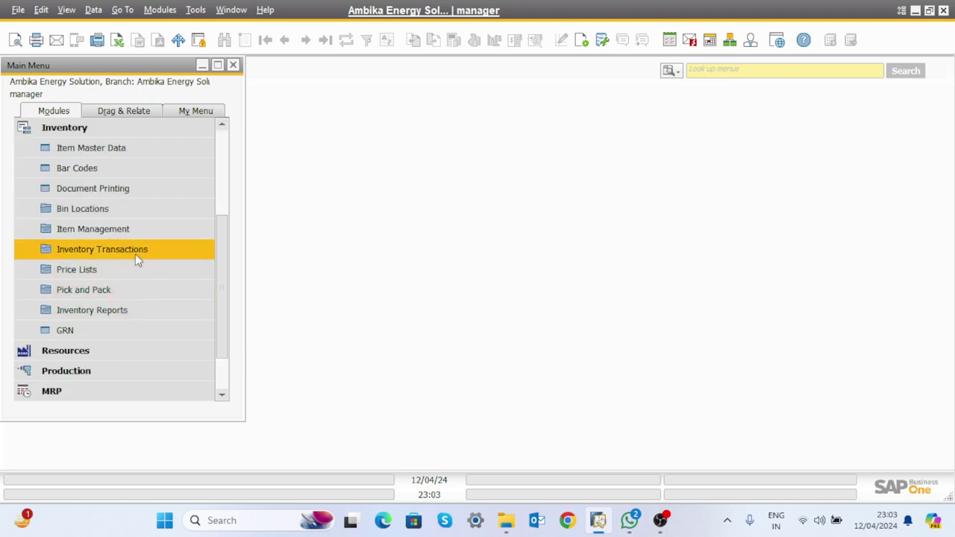
{"action": "left_click", "coordinate": [113, 248]}
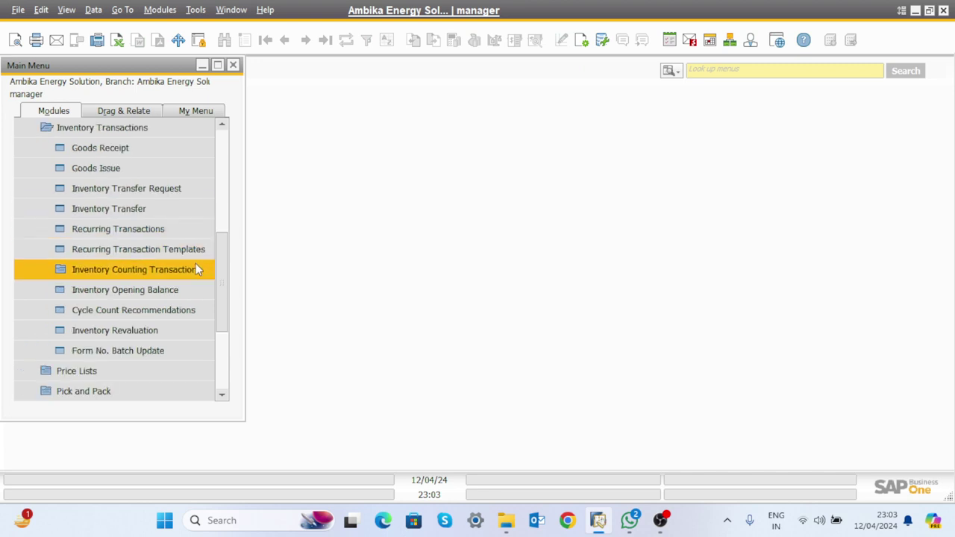
{"action": "left_click", "coordinate": [170, 271]}
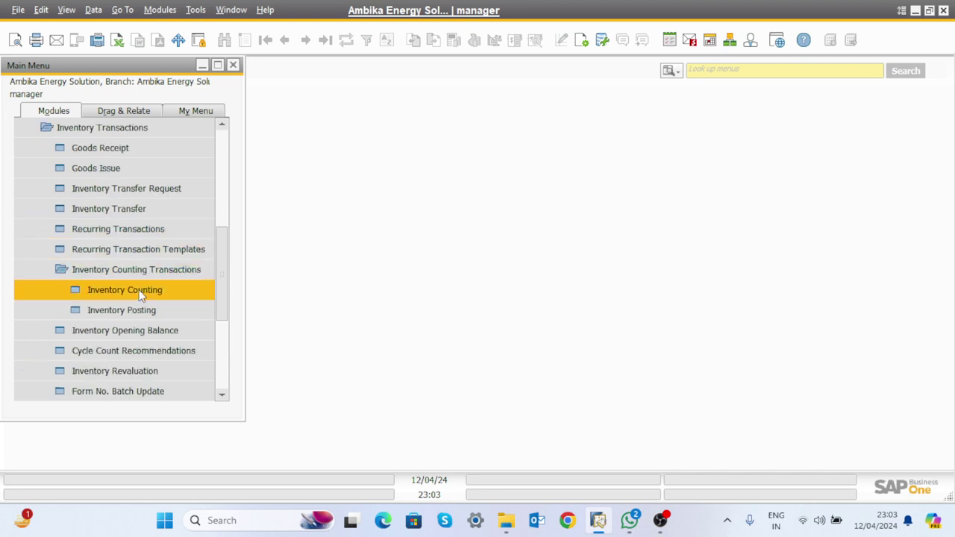
{"action": "left_click", "coordinate": [139, 289]}
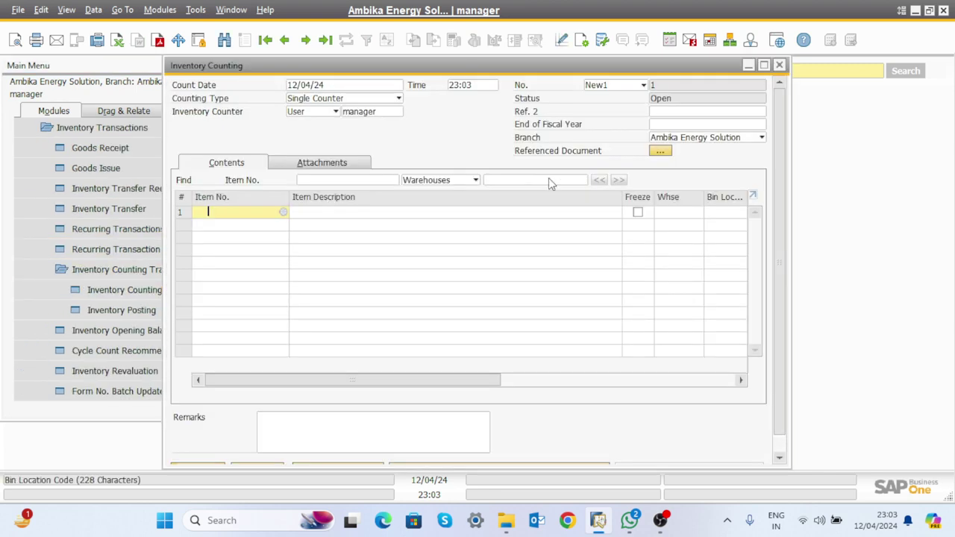
{"action": "left_click", "coordinate": [763, 65]}
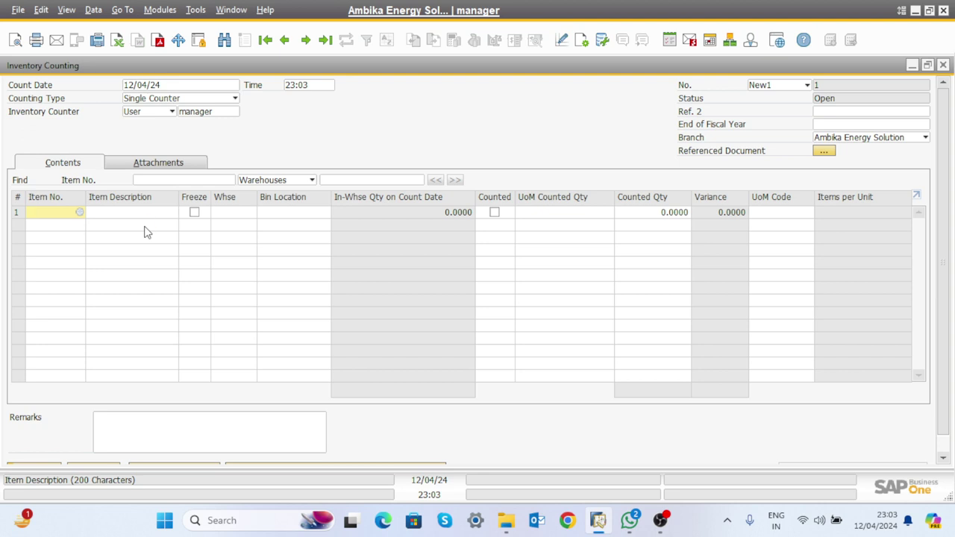
Choose item 29322857/R, FRICTION DISC ASSLY, from the item list for the first counting row.
{"action": "key", "text": "Tab"}
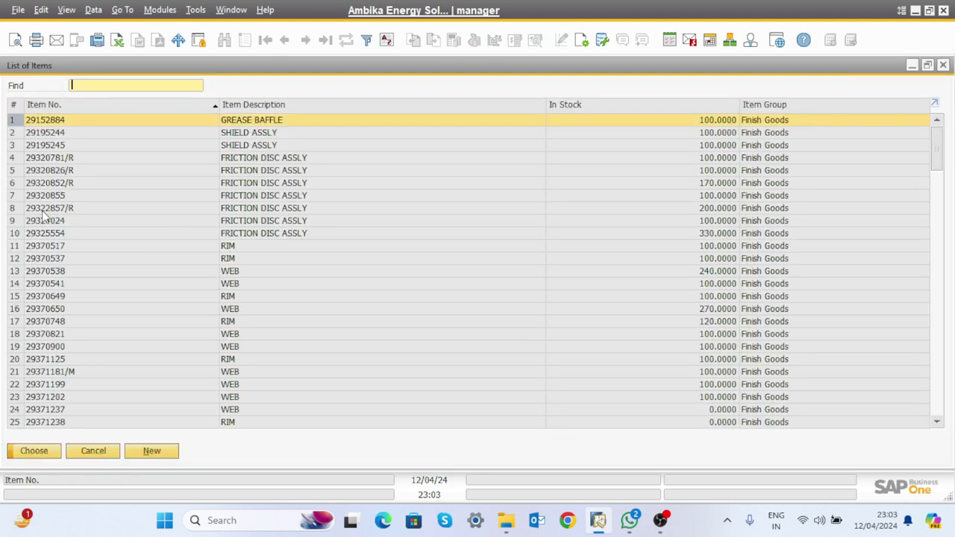
{"action": "left_click", "coordinate": [43, 210]}
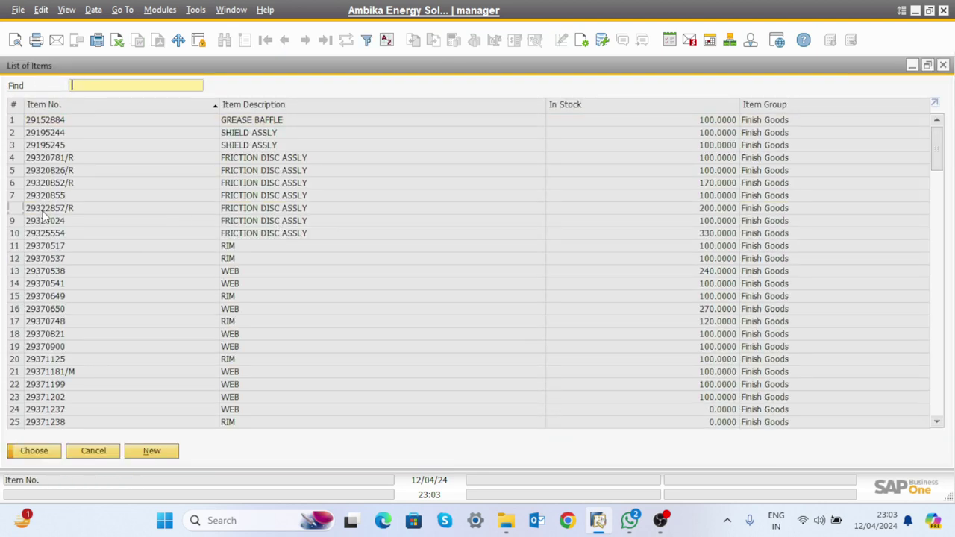
{"action": "left_click", "coordinate": [30, 452]}
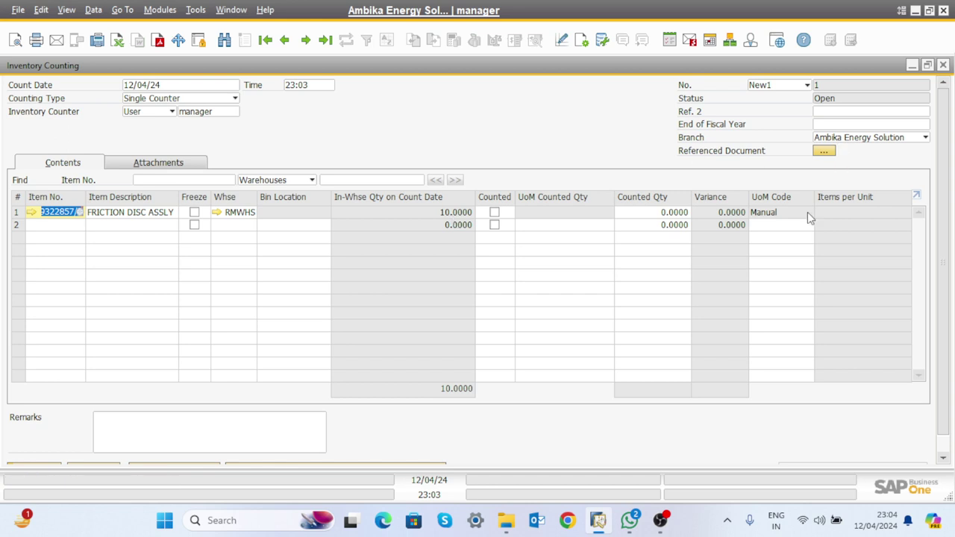
Mark the FRICTION DISC ASSLY row as counted, and set its counted quantity to 12.
{"action": "left_click", "coordinate": [493, 213]}
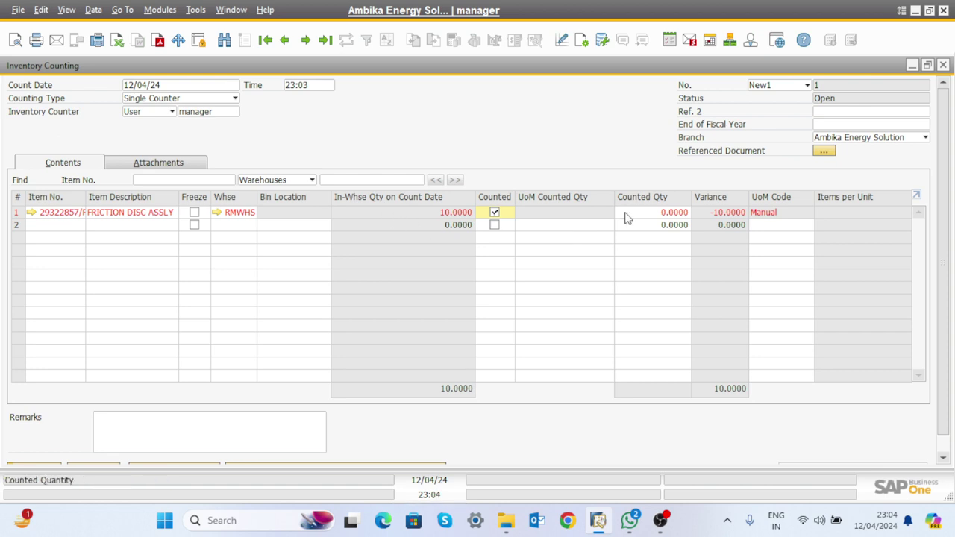
{"action": "left_click", "coordinate": [669, 216]}
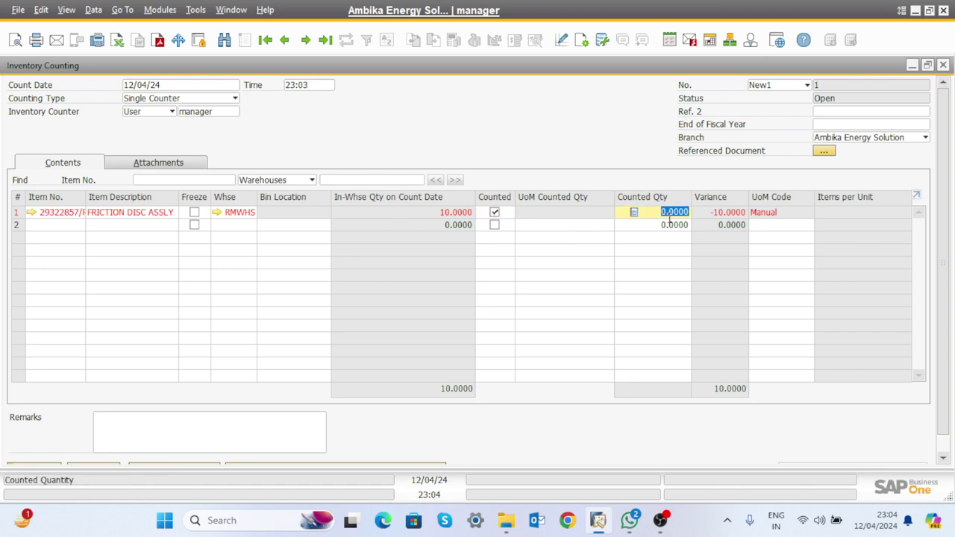
{"action": "type", "text": "12"}
{"action": "key", "text": "Tab"}
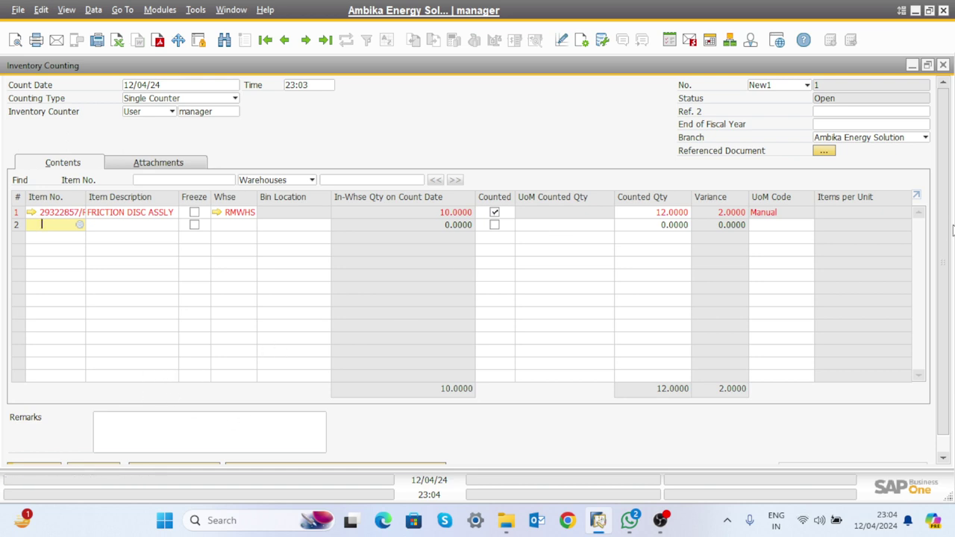
Add the Inventory Counting document, and display the last saved counting record.
{"action": "scroll", "coordinate": [942, 381], "scroll_direction": "down", "scroll_amount": 1}
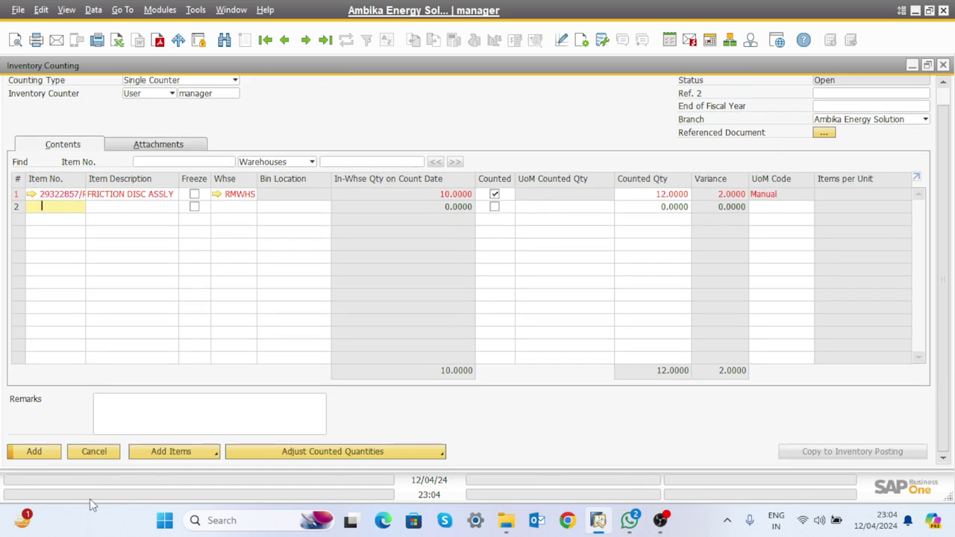
{"action": "left_click", "coordinate": [45, 449]}
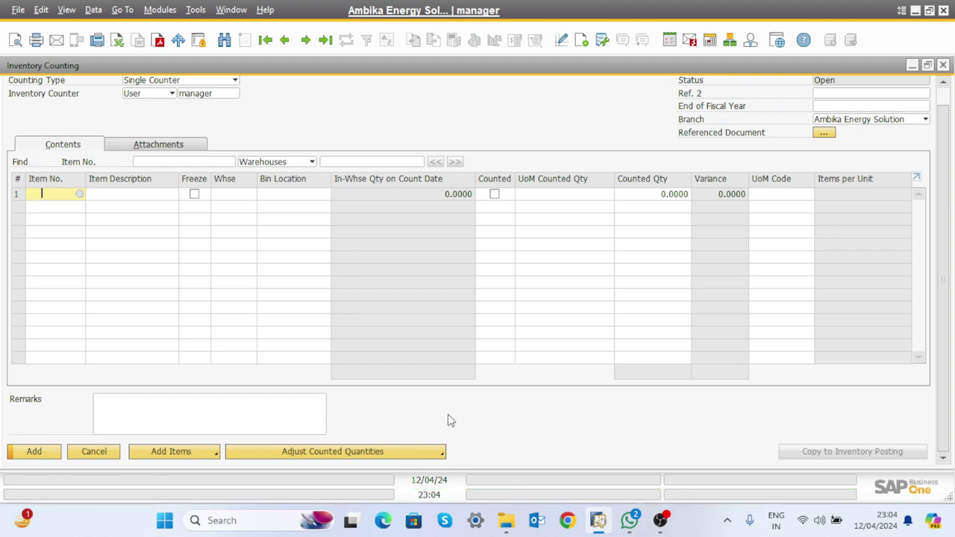
{"action": "left_click", "coordinate": [326, 41]}
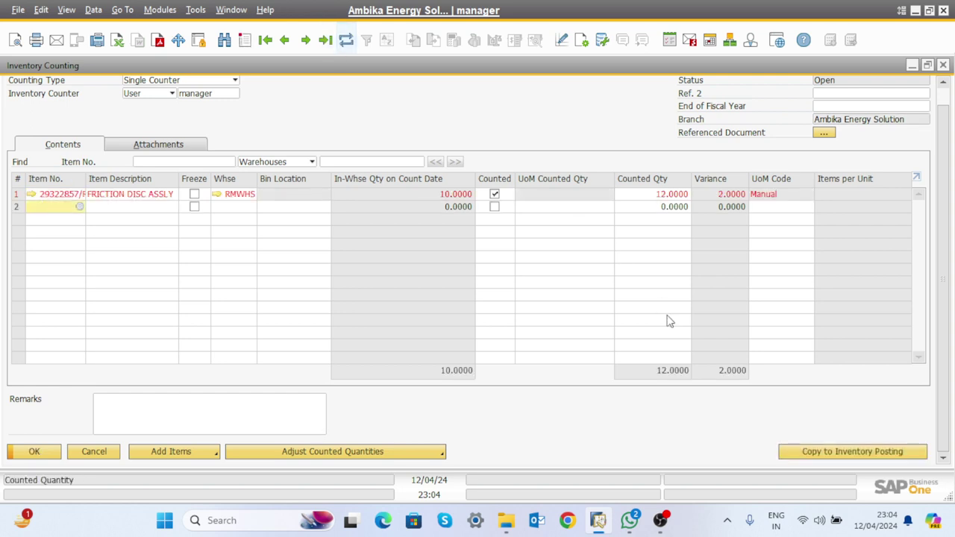
{"action": "left_click", "coordinate": [859, 454]}
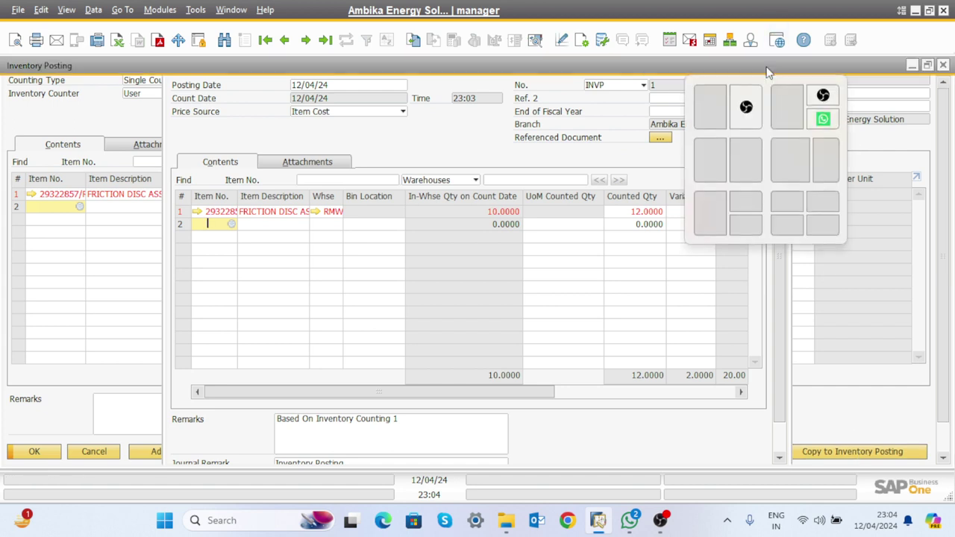
{"action": "left_click", "coordinate": [768, 73]}
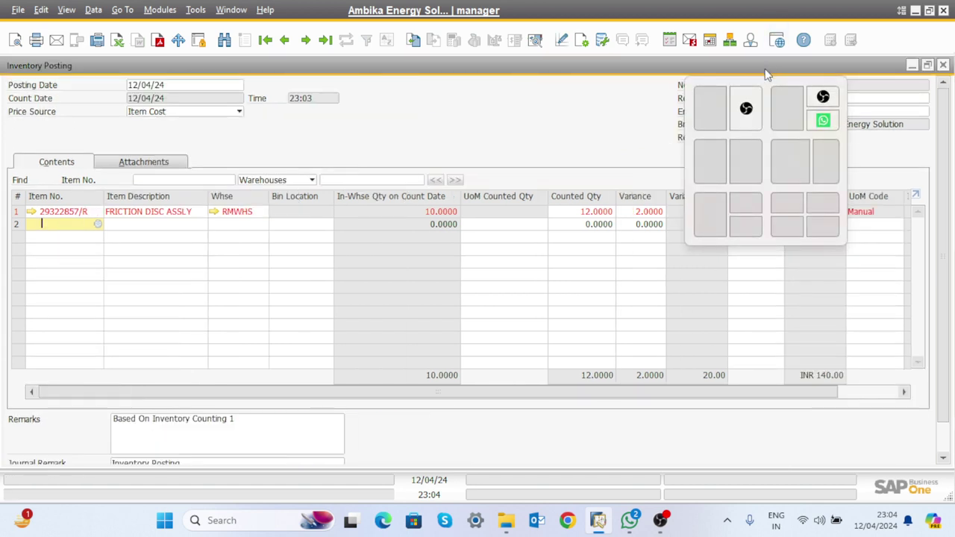
{"action": "left_click", "coordinate": [534, 42]}
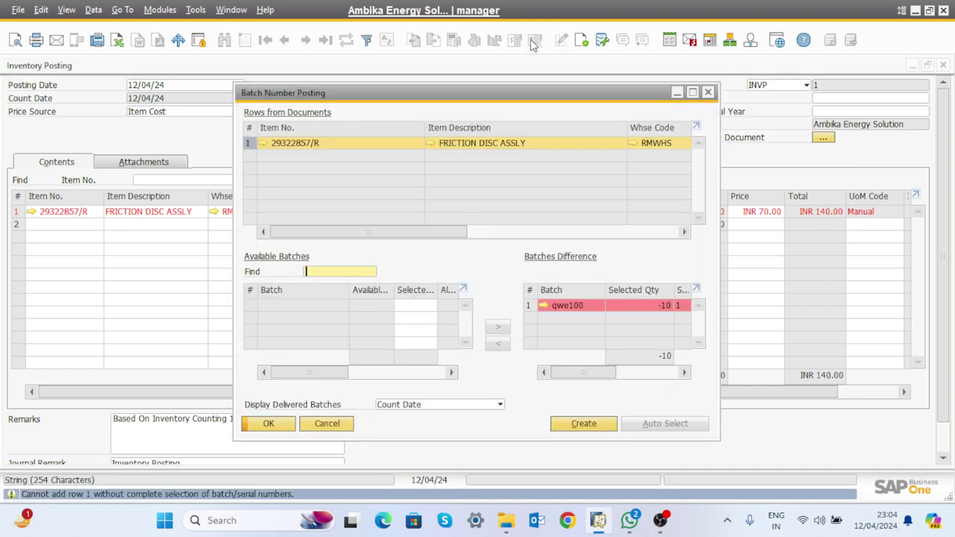
{"action": "left_click", "coordinate": [594, 422]}
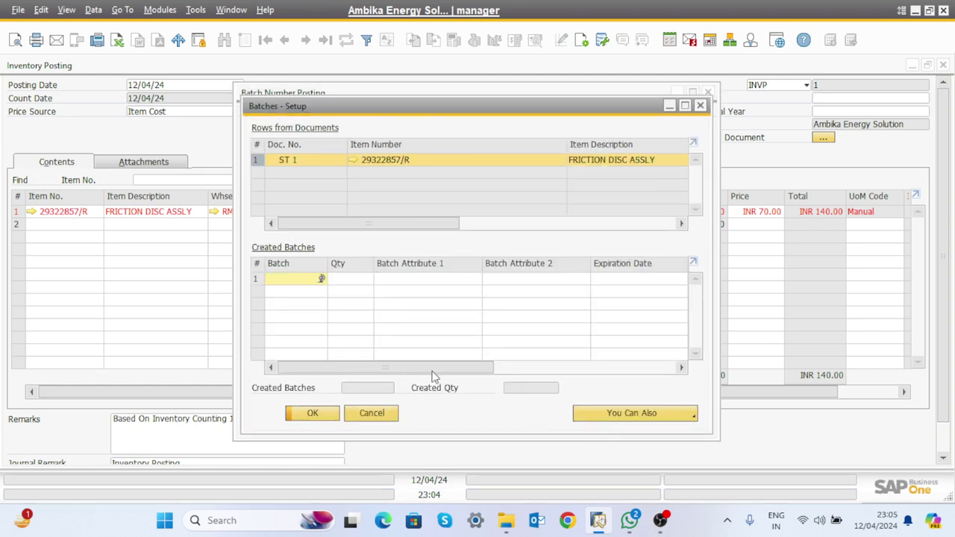
{"action": "left_click", "coordinate": [704, 109]}
{"action": "left_click", "coordinate": [706, 109]}
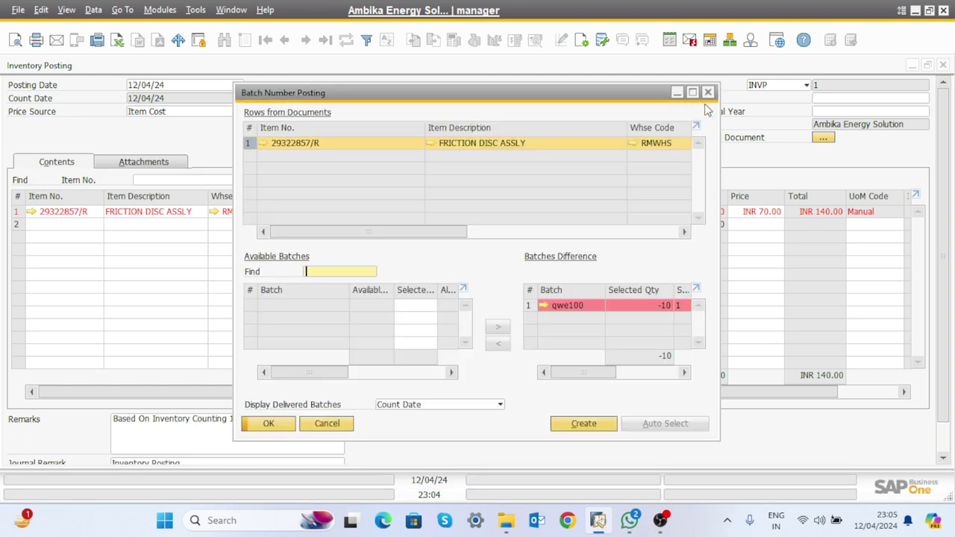
{"action": "left_click", "coordinate": [269, 424]}
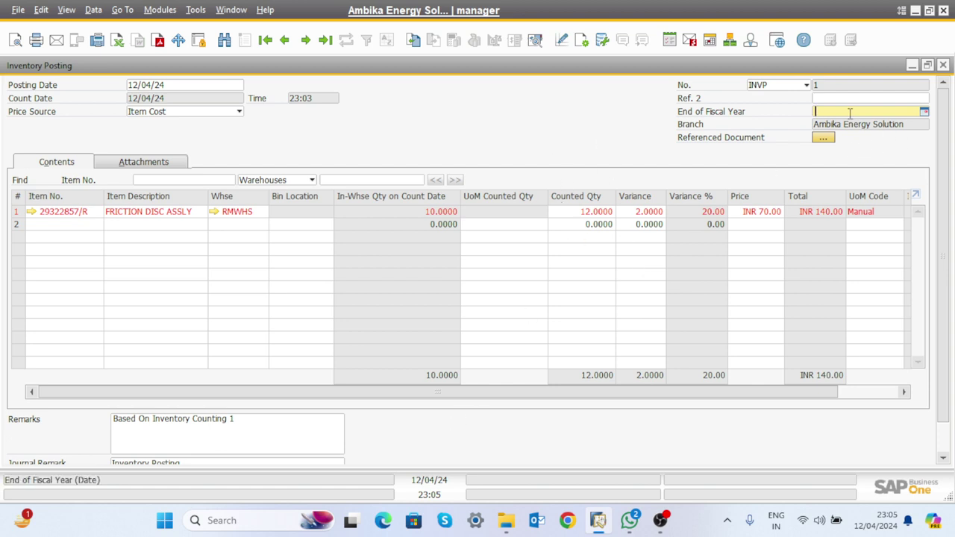
{"action": "left_click", "coordinate": [942, 66]}
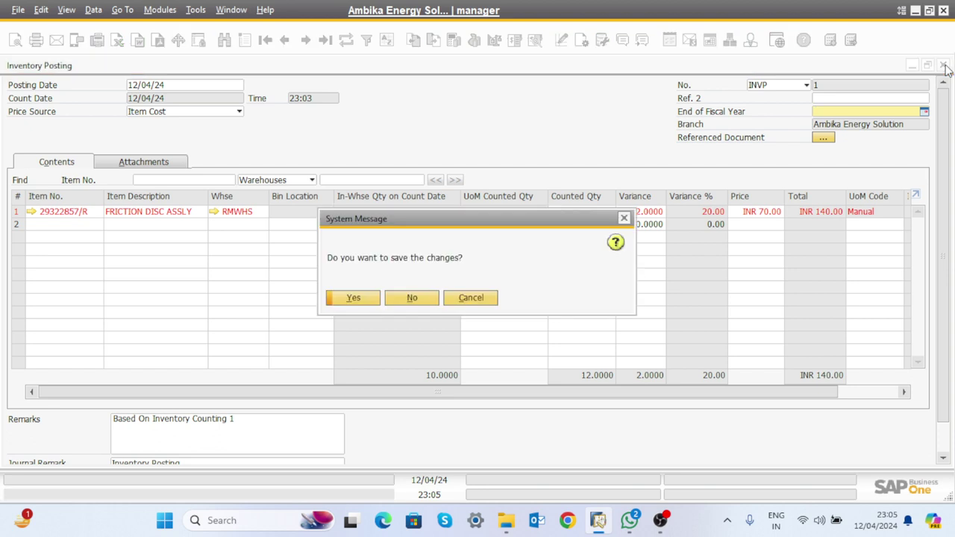
{"action": "left_click", "coordinate": [422, 296]}
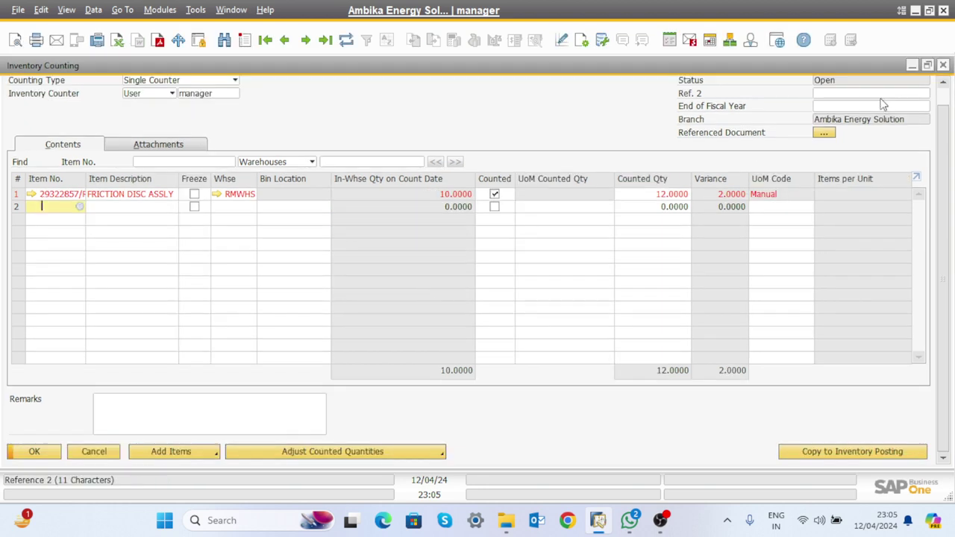
Open a new Inventory Posting document and copy all data into it from the Inventory Counting dated 12/04/24, number 1.
{"action": "left_click", "coordinate": [911, 65]}
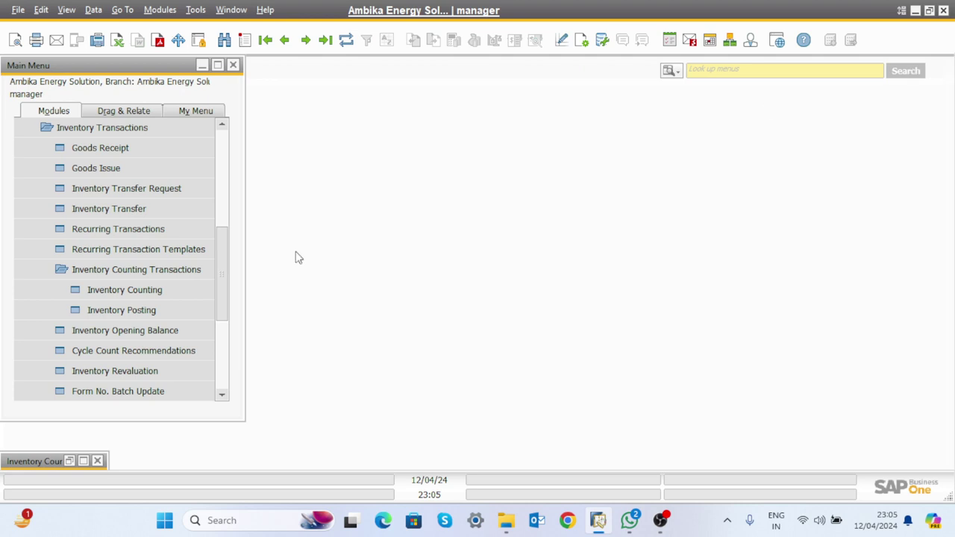
{"action": "left_click", "coordinate": [142, 317]}
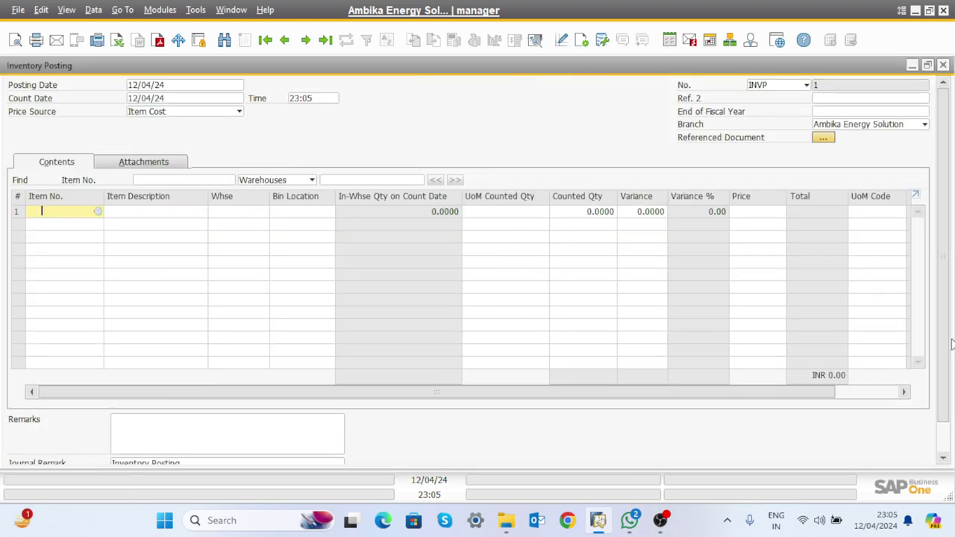
{"action": "left_click_drag", "start_coordinate": [945, 266], "coordinate": [946, 384]}
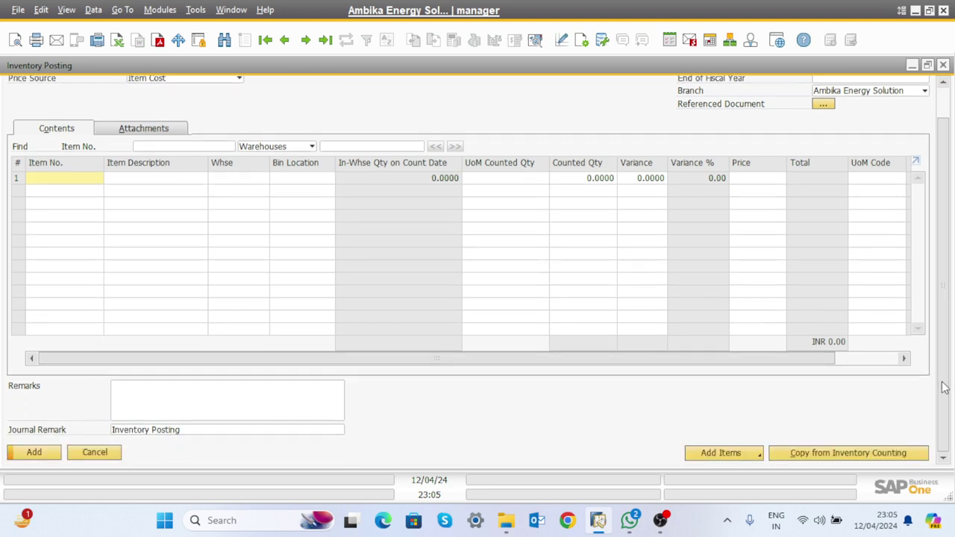
{"action": "left_click", "coordinate": [847, 453]}
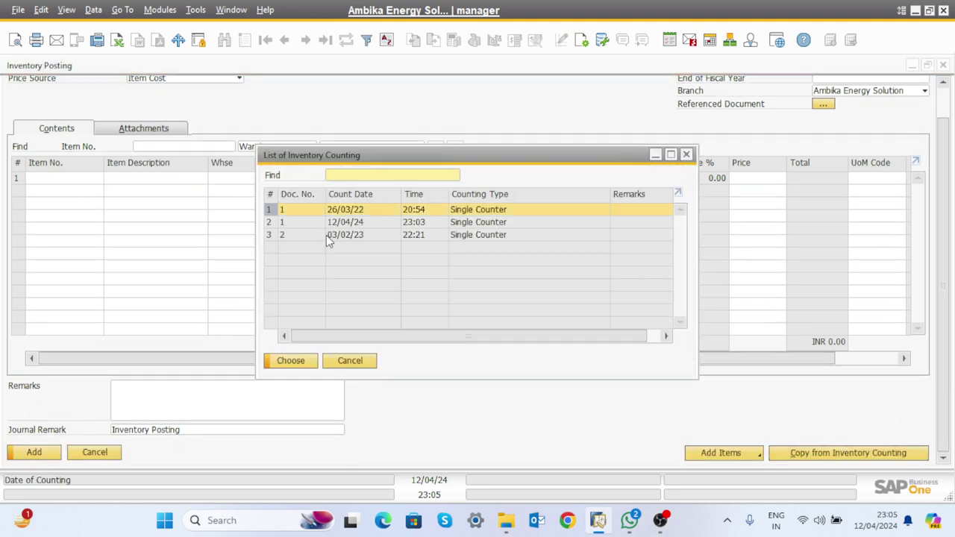
{"action": "left_click", "coordinate": [349, 222]}
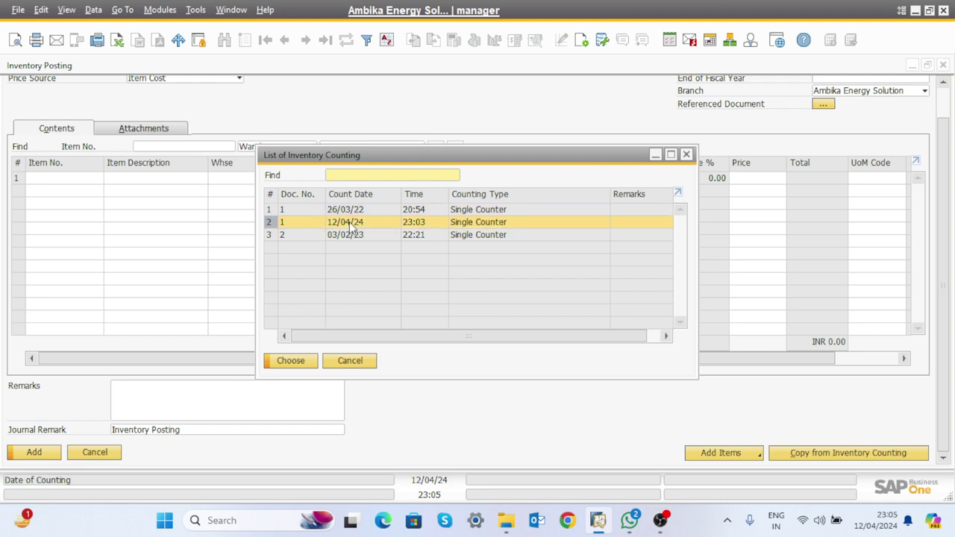
{"action": "left_click", "coordinate": [291, 361]}
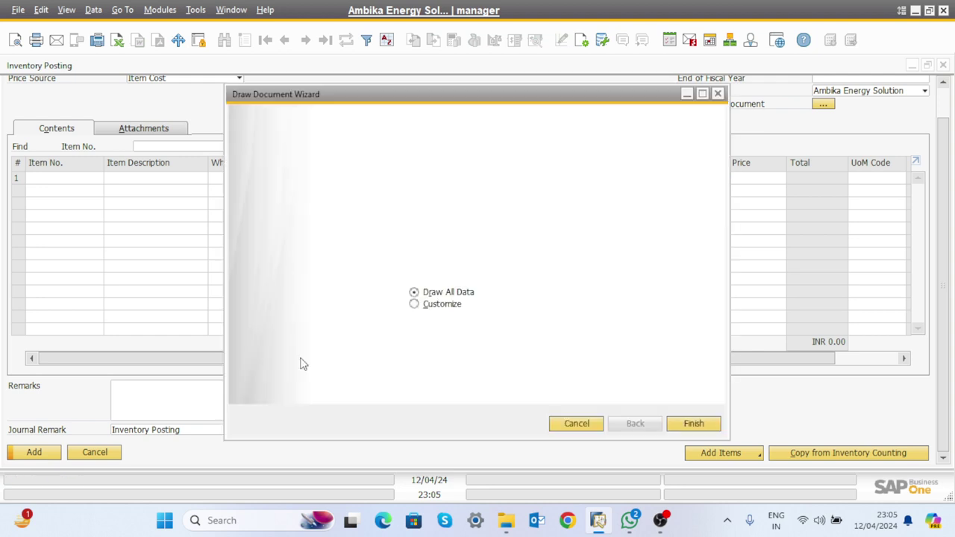
{"action": "left_click", "coordinate": [689, 424]}
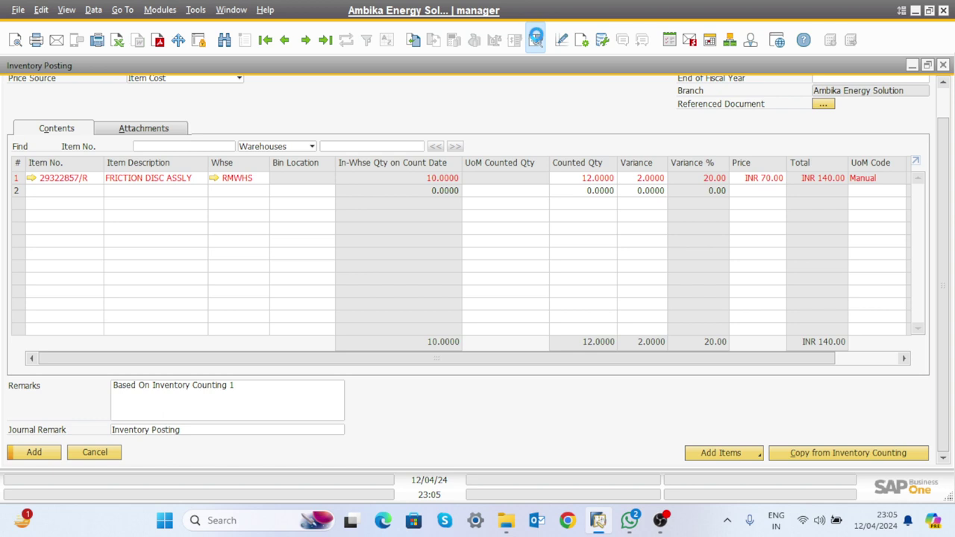
{"action": "left_click", "coordinate": [536, 36]}
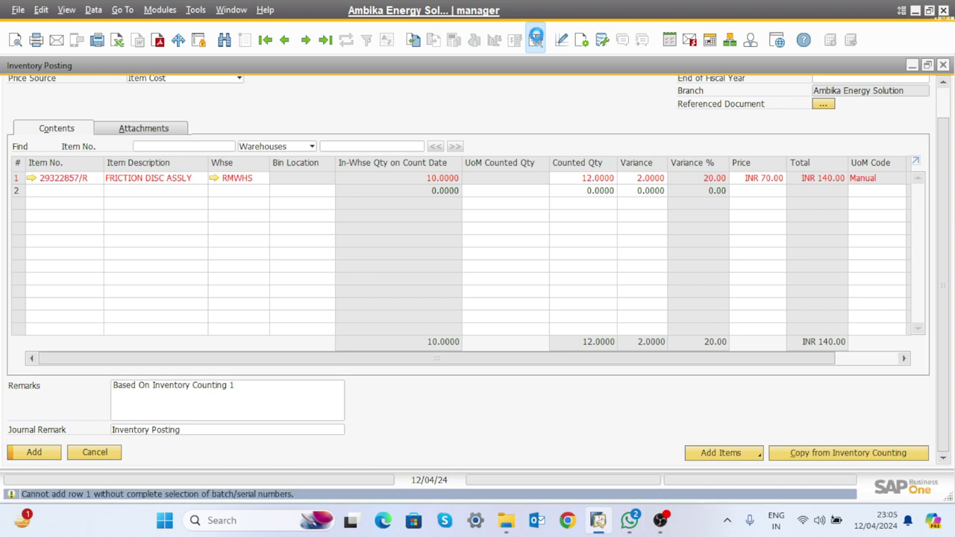
{"action": "left_click", "coordinate": [536, 37]}
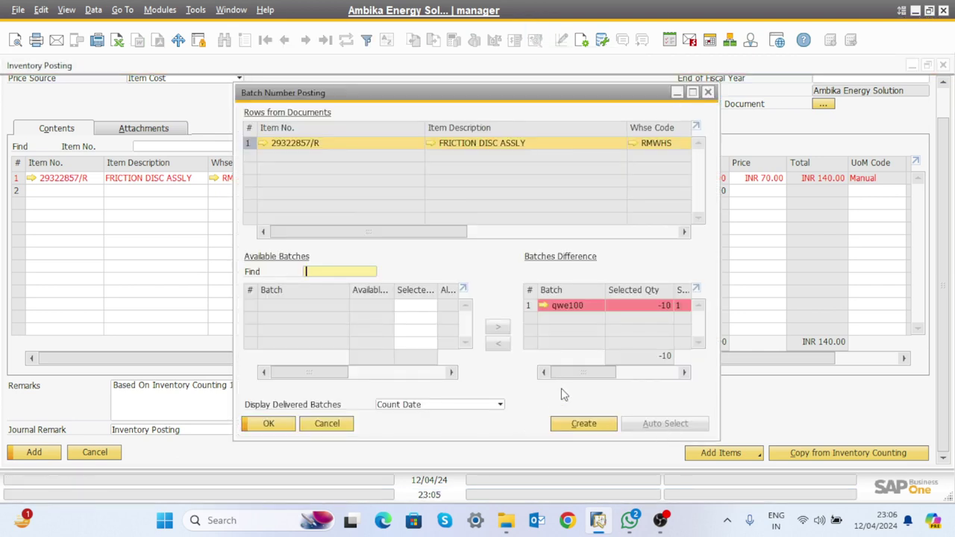
{"action": "left_click", "coordinate": [269, 423]}
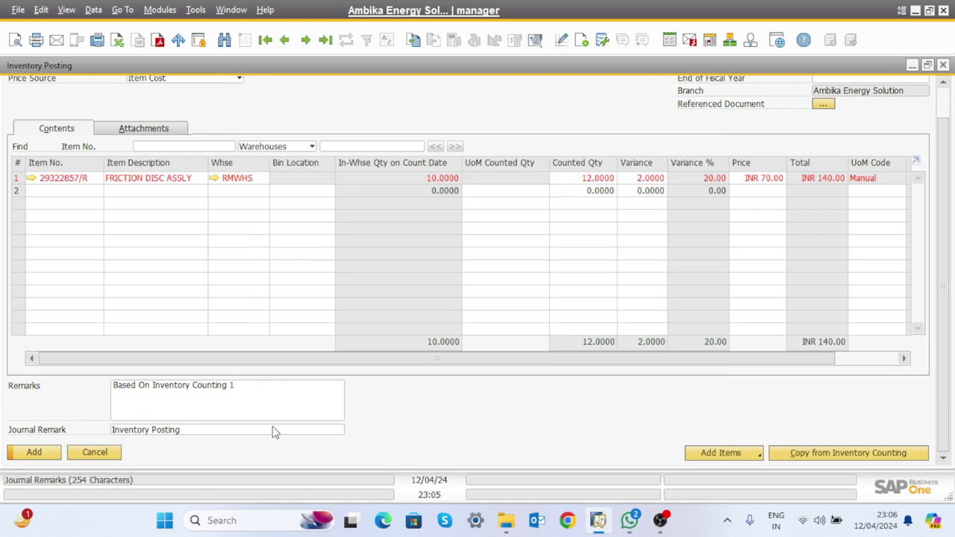
Create batch ASD with quantity 12 for the FRICTION DISC ASSLY row, and save the batch number posting.
{"action": "left_click", "coordinate": [534, 44]}
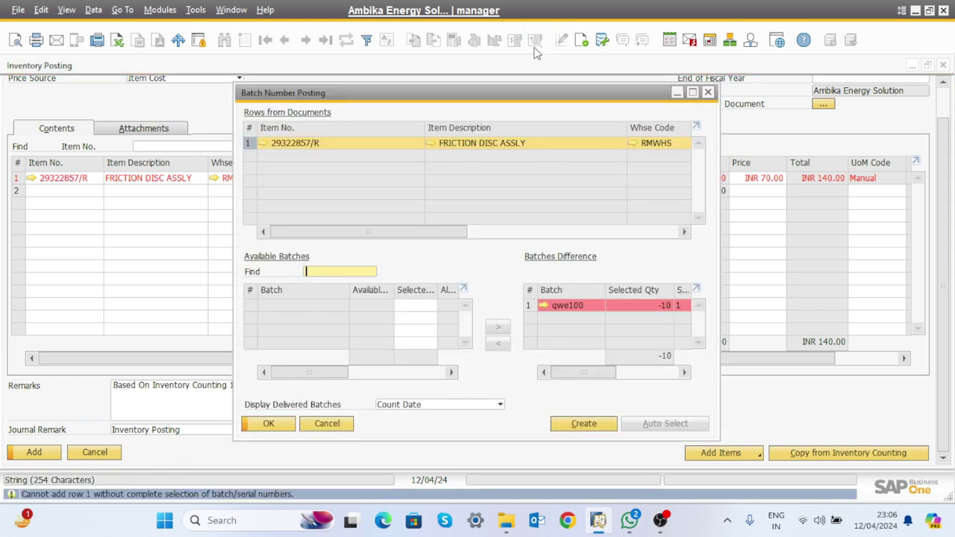
{"action": "left_click", "coordinate": [591, 424]}
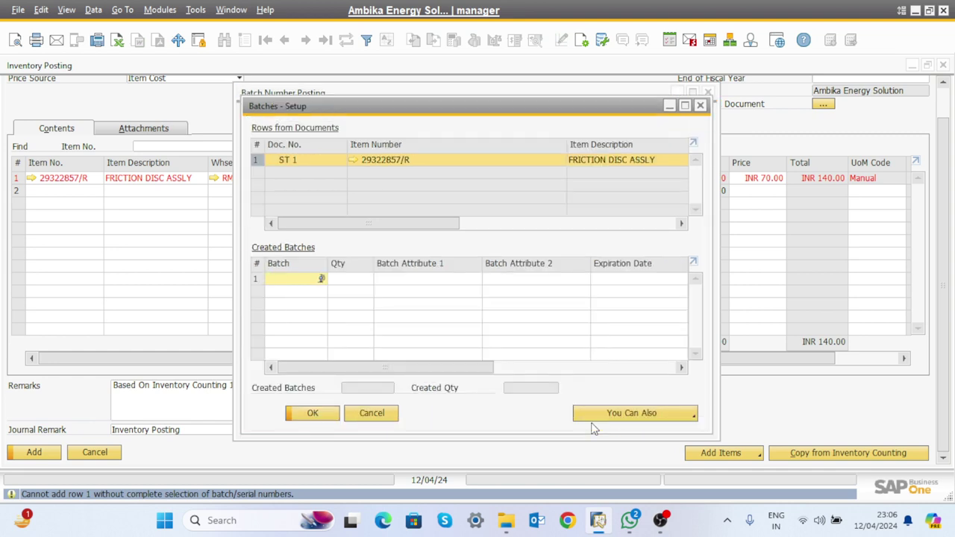
{"action": "type", "text": "ASD"}
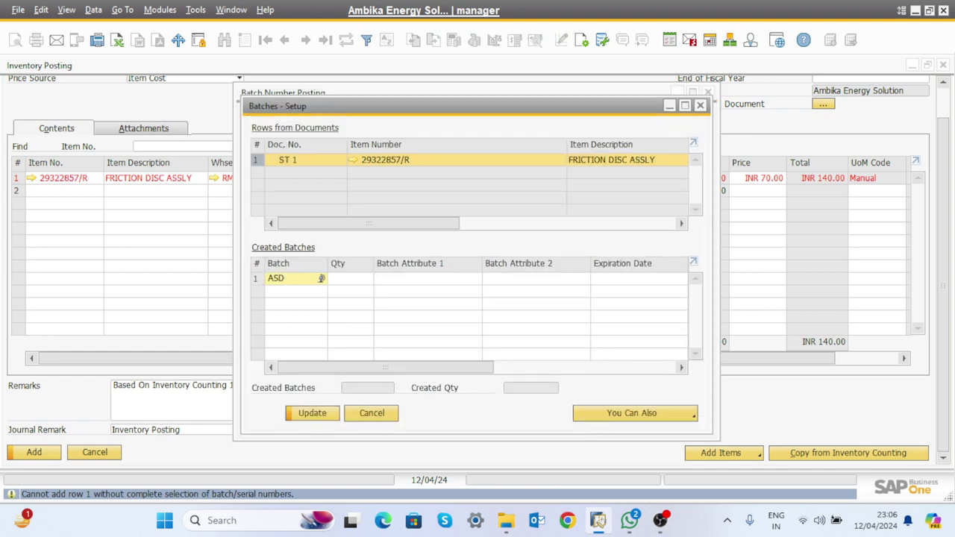
{"action": "key", "text": "Tab"}
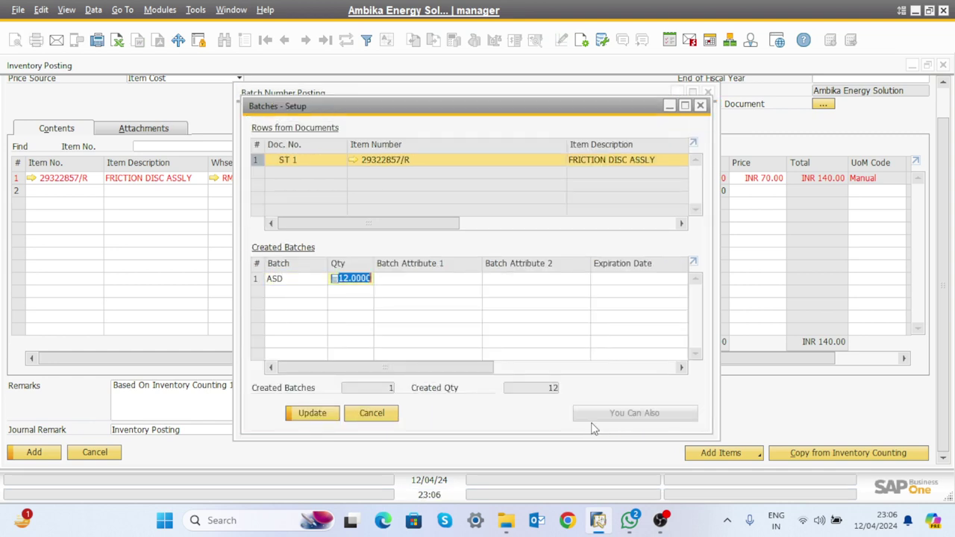
{"action": "left_click", "coordinate": [312, 414]}
{"action": "left_click", "coordinate": [319, 416]}
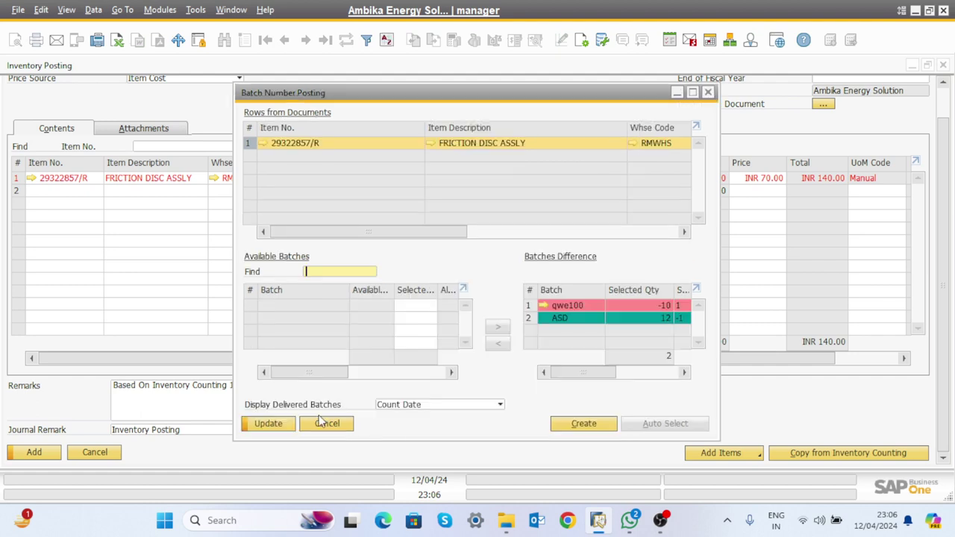
{"action": "left_click", "coordinate": [269, 423]}
{"action": "left_click", "coordinate": [270, 424]}
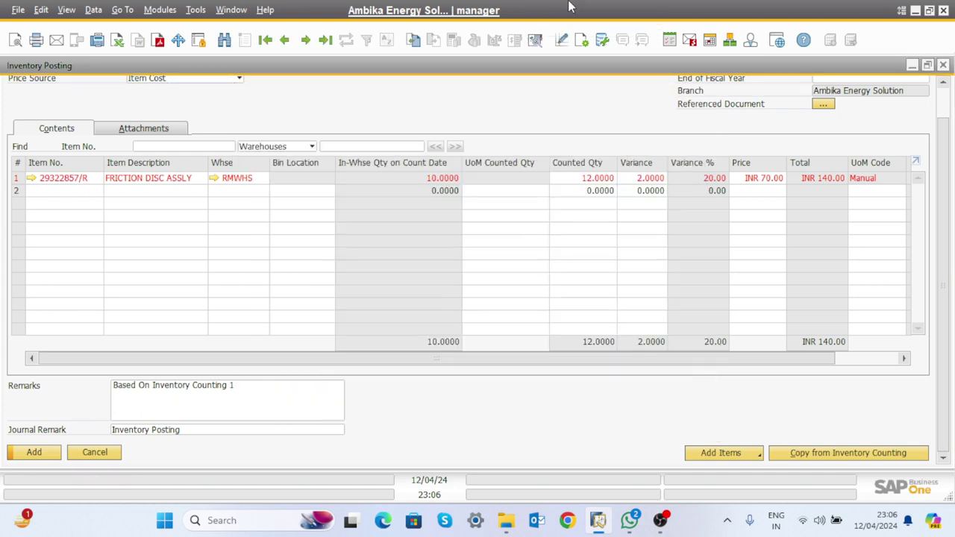
Preview the journal entry of the Inventory Posting, and add the document before closing its window.
{"action": "left_click", "coordinate": [535, 43]}
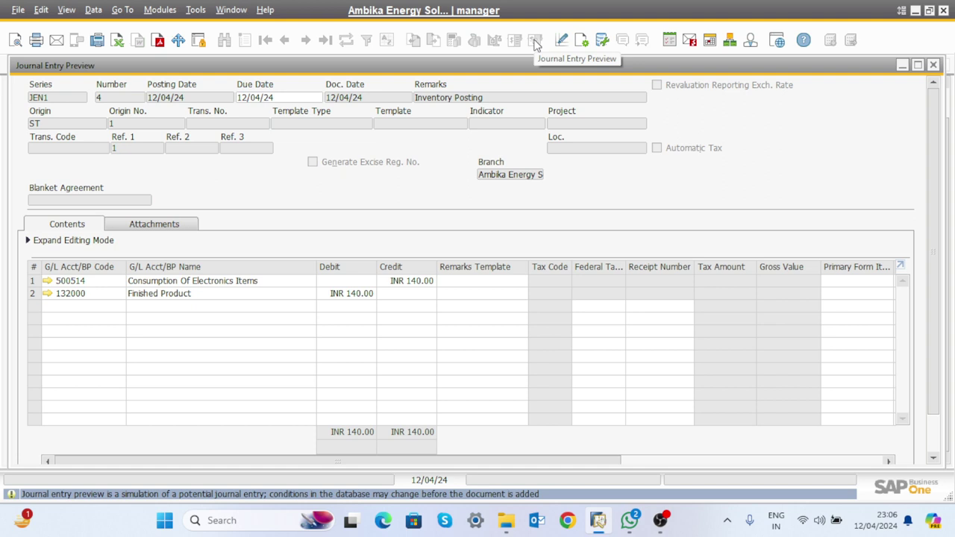
{"action": "left_click", "coordinate": [933, 66]}
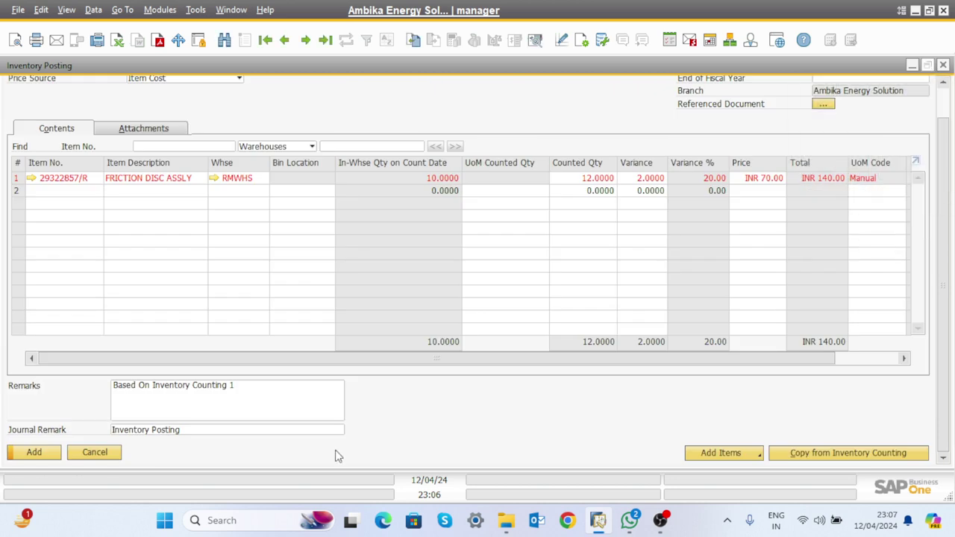
{"action": "left_click", "coordinate": [33, 453]}
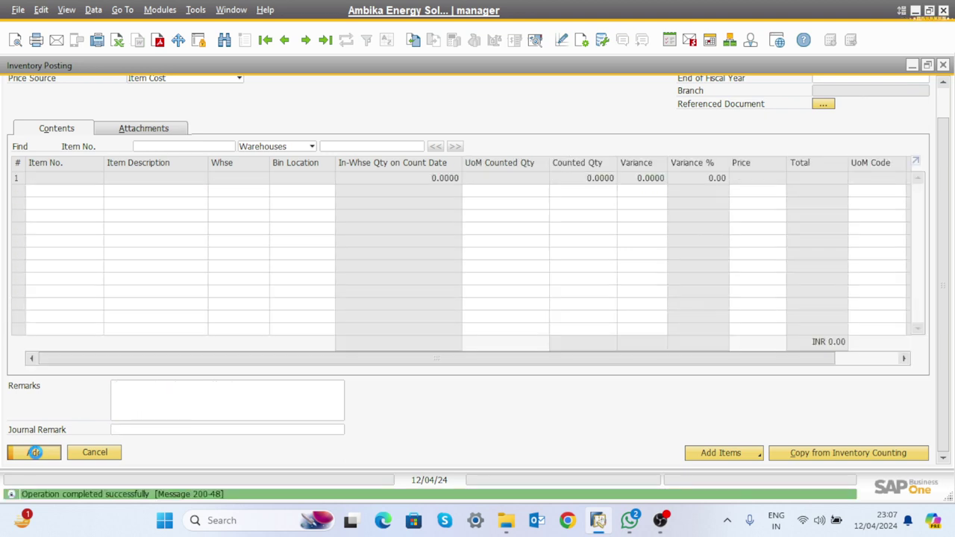
{"action": "left_click", "coordinate": [100, 457]}
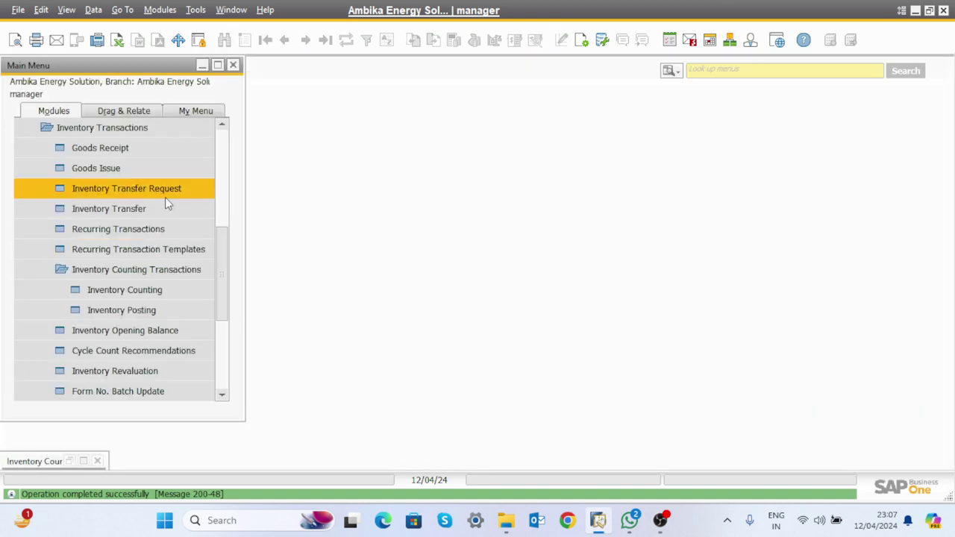